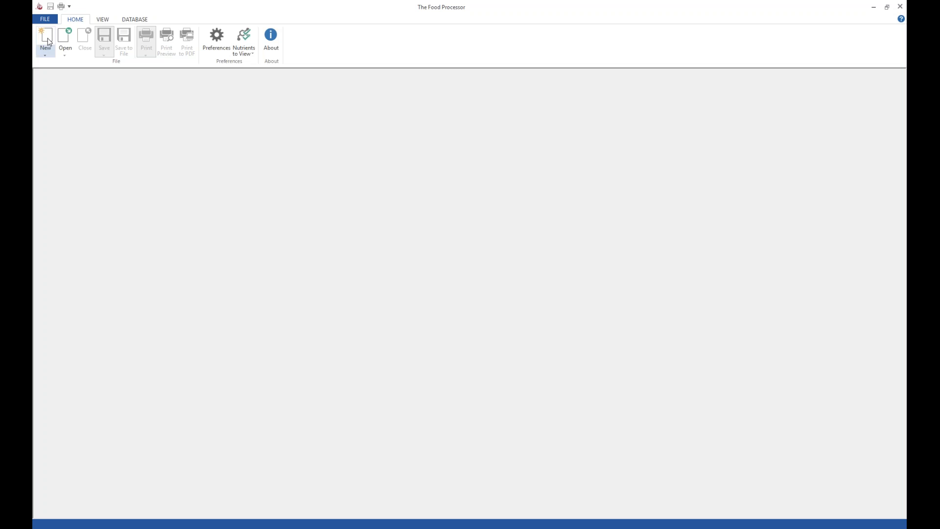
{"action": "left_click", "coordinate": [103, 21]}
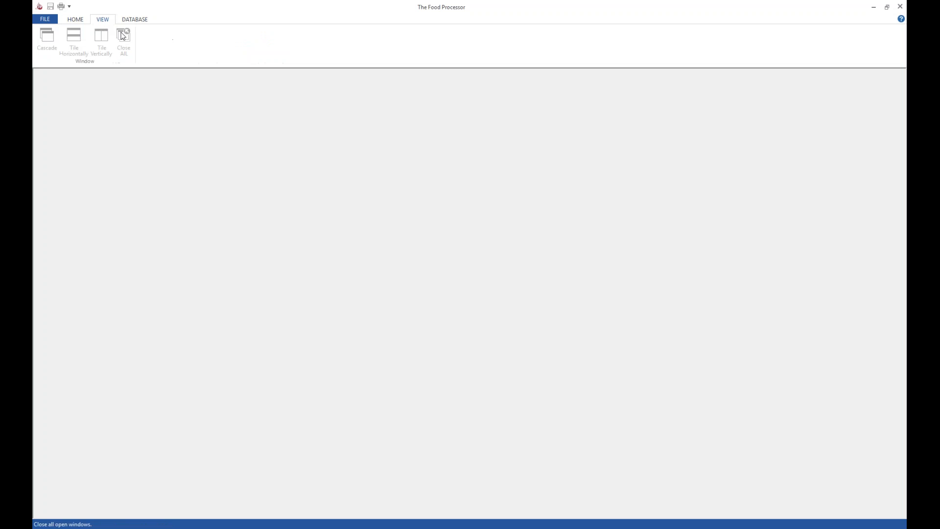
{"action": "left_click", "coordinate": [132, 21]}
{"action": "left_click", "coordinate": [77, 21]}
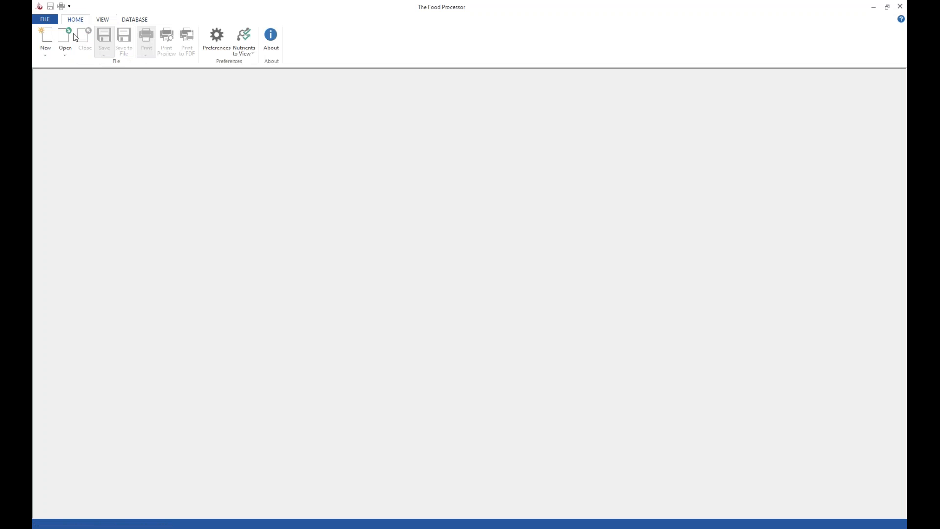
Open the existing recipe "Webinar Sample Recipe" and maximize its window
{"action": "left_click", "coordinate": [66, 53]}
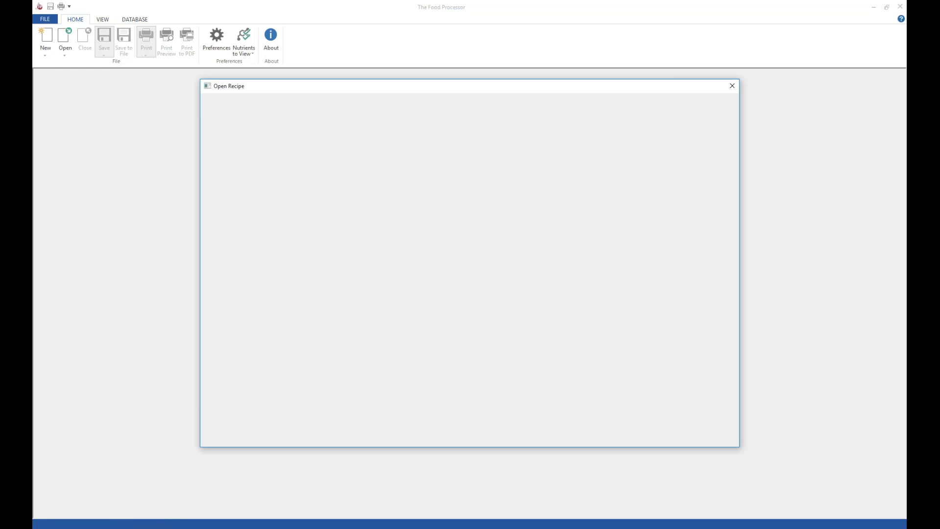
{"action": "left_click", "coordinate": [84, 73]}
{"action": "left_click", "coordinate": [253, 174]}
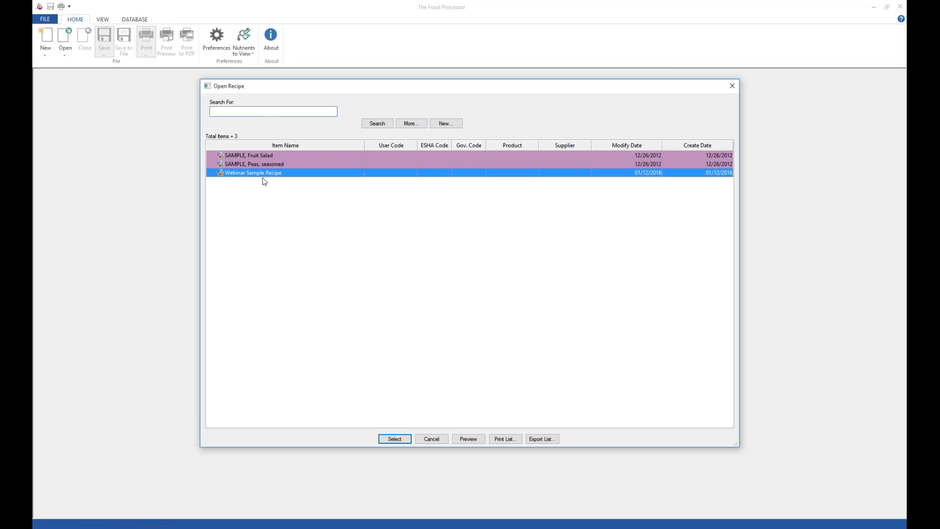
{"action": "double_click", "coordinate": [263, 175]}
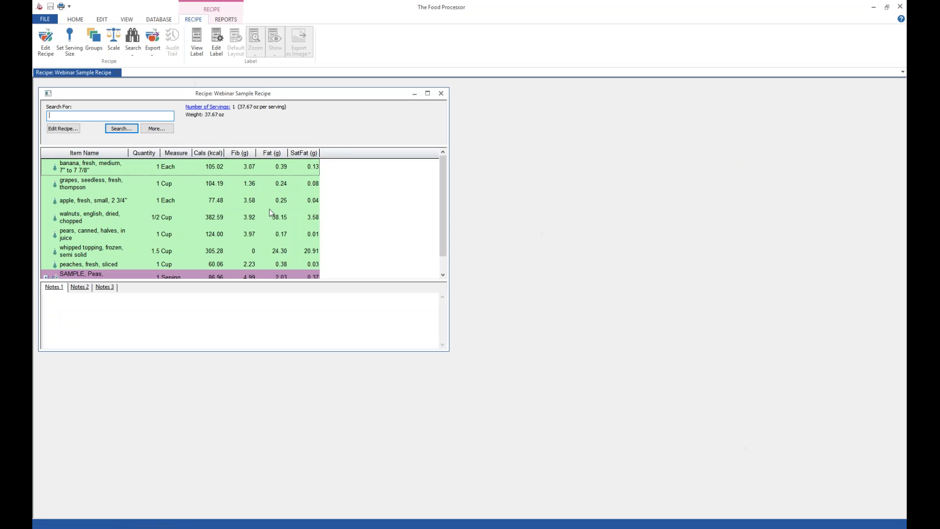
{"action": "left_click", "coordinate": [428, 93]}
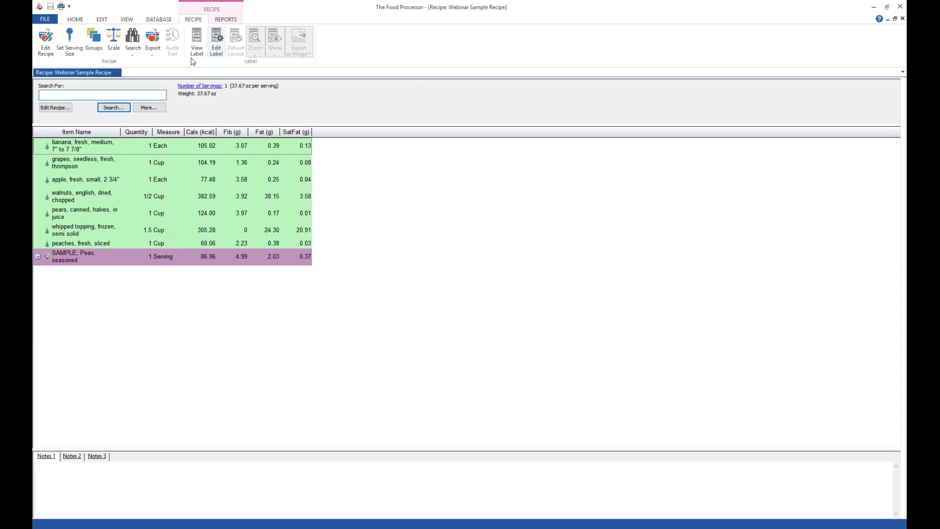
Open the recipe's Spreadsheet report and go through its ingredient rows from the banana to the canned pears
{"action": "left_click", "coordinate": [232, 22]}
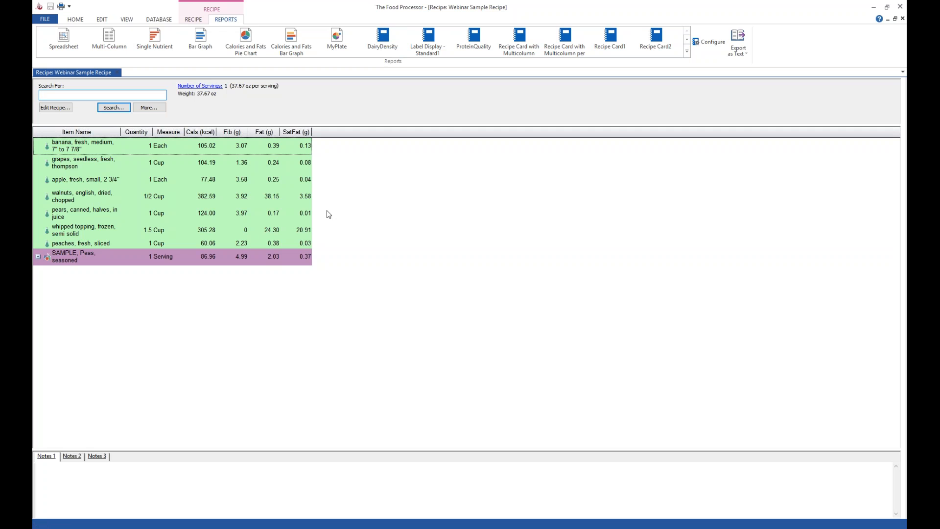
{"action": "left_click", "coordinate": [193, 19]}
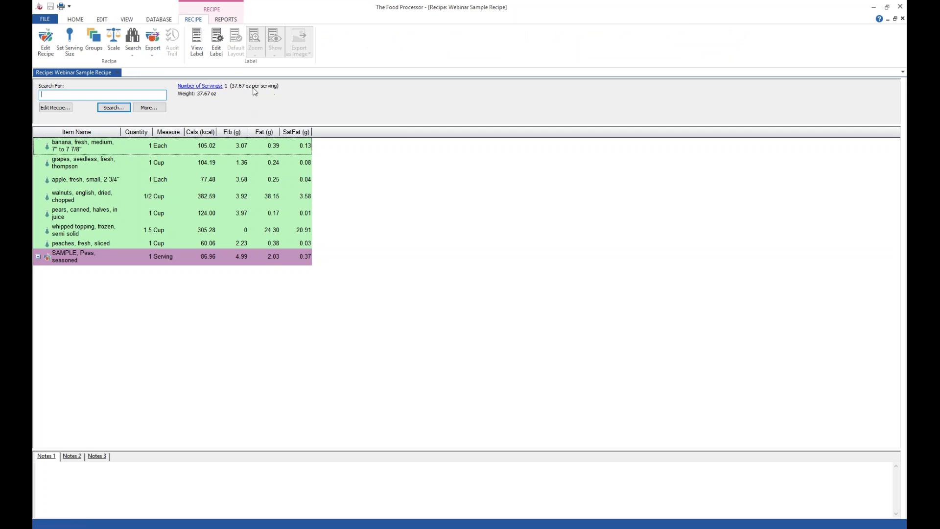
{"action": "left_click", "coordinate": [228, 21]}
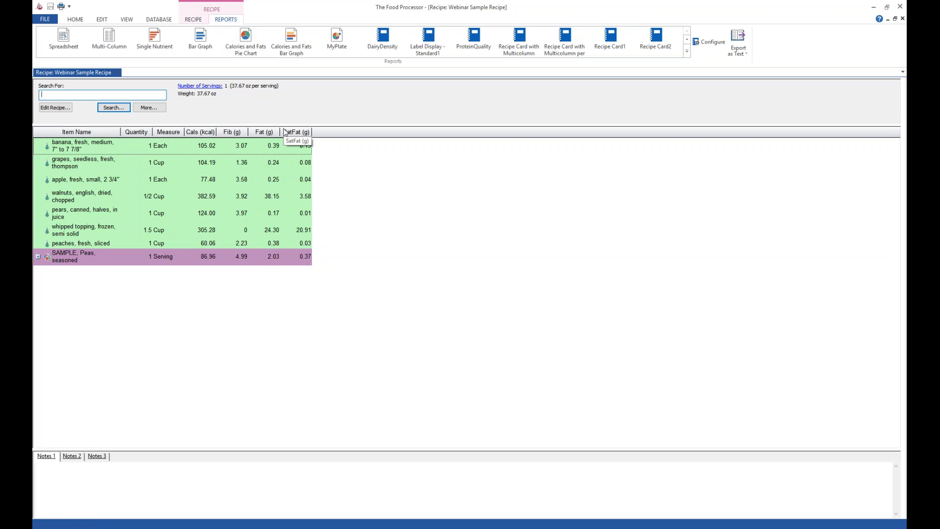
{"action": "left_click", "coordinate": [64, 41]}
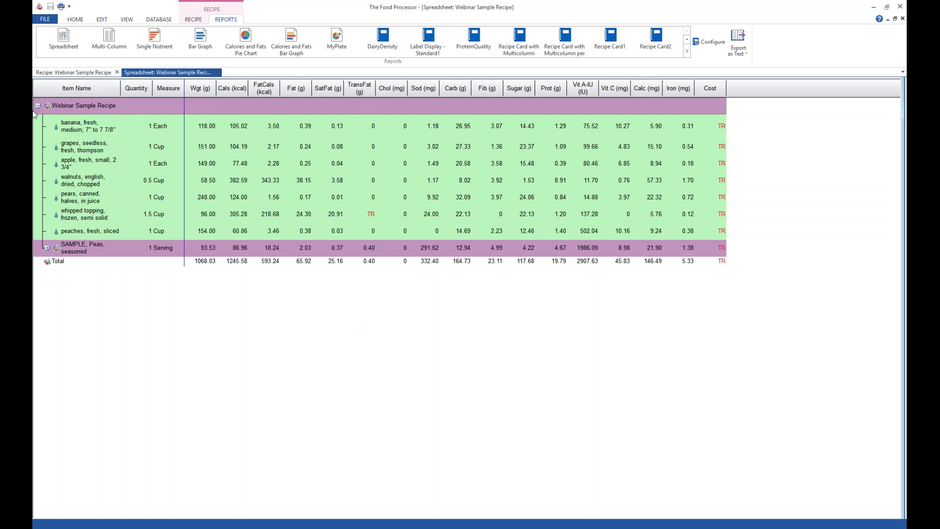
{"action": "left_click", "coordinate": [80, 125]}
{"action": "left_click", "coordinate": [81, 151]}
{"action": "left_click", "coordinate": [81, 165]}
{"action": "left_click", "coordinate": [78, 182]}
{"action": "left_click", "coordinate": [74, 200]}
{"action": "left_click", "coordinate": [87, 126]}
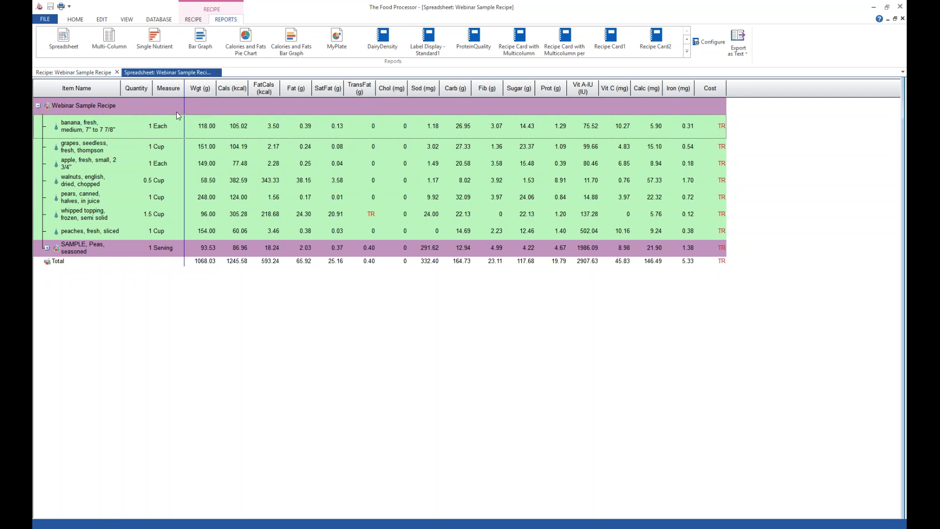
Set the No Data String to "--" in the general preferences
{"action": "left_click", "coordinate": [75, 19]}
{"action": "left_click", "coordinate": [214, 49]}
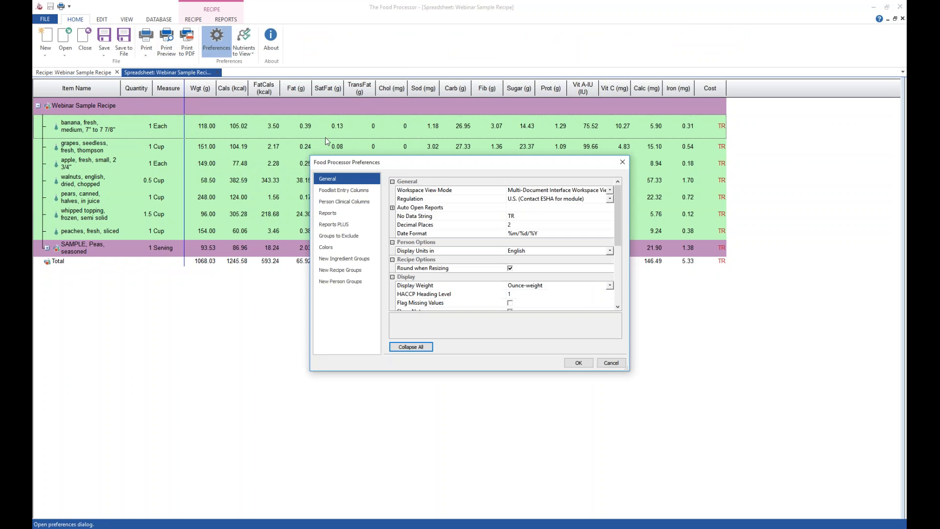
{"action": "left_click", "coordinate": [514, 216]}
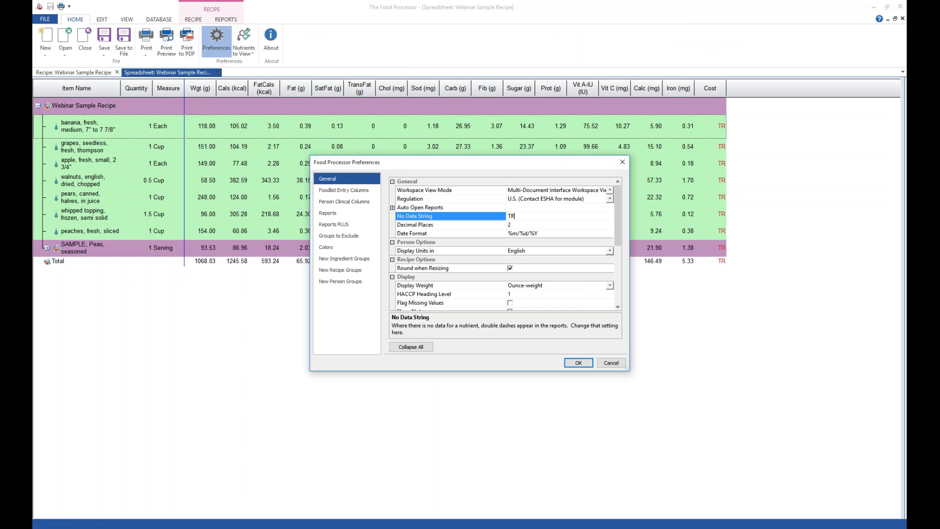
{"action": "double_click", "coordinate": [512, 216]}
{"action": "type", "text": "--"}
{"action": "left_click", "coordinate": [578, 363]}
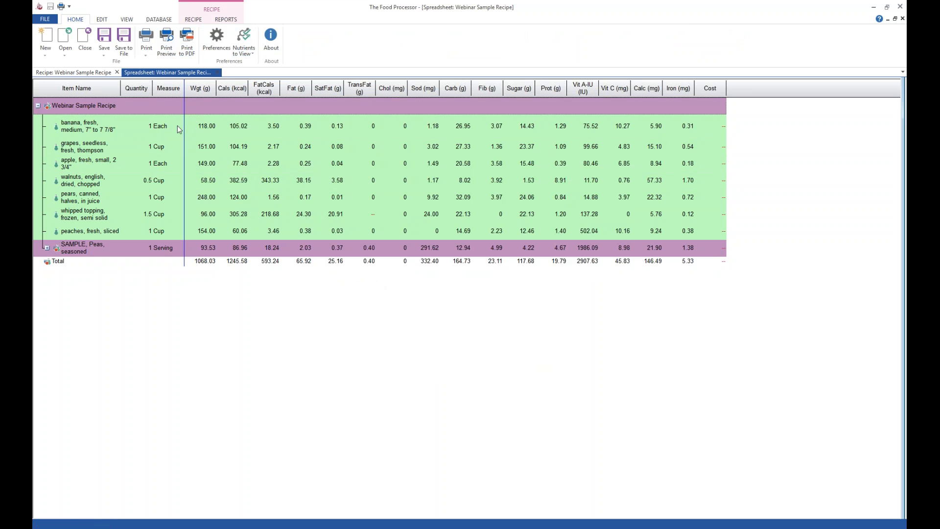
Examine the weight, calorie, trans fat and cholesterol values of the ingredients and the Total row in the spreadsheet
{"action": "left_click", "coordinate": [53, 262]}
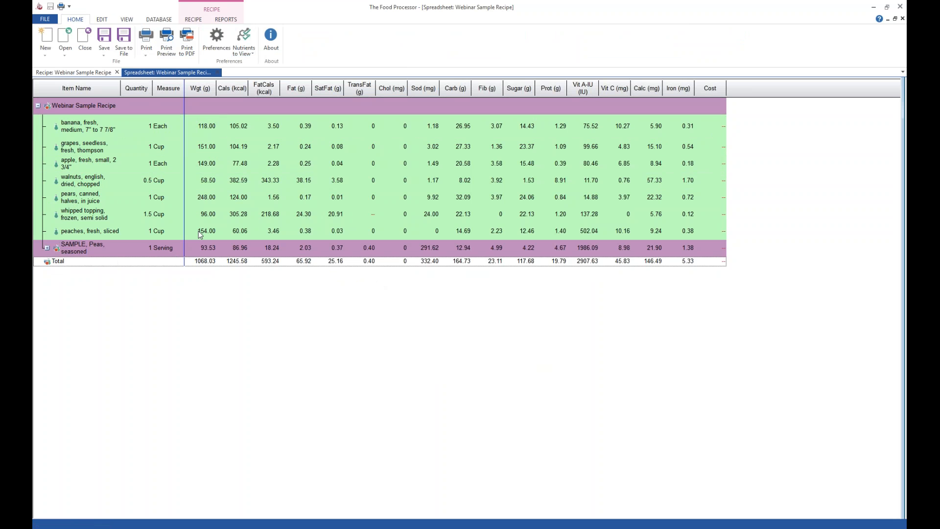
{"action": "left_click", "coordinate": [207, 128]}
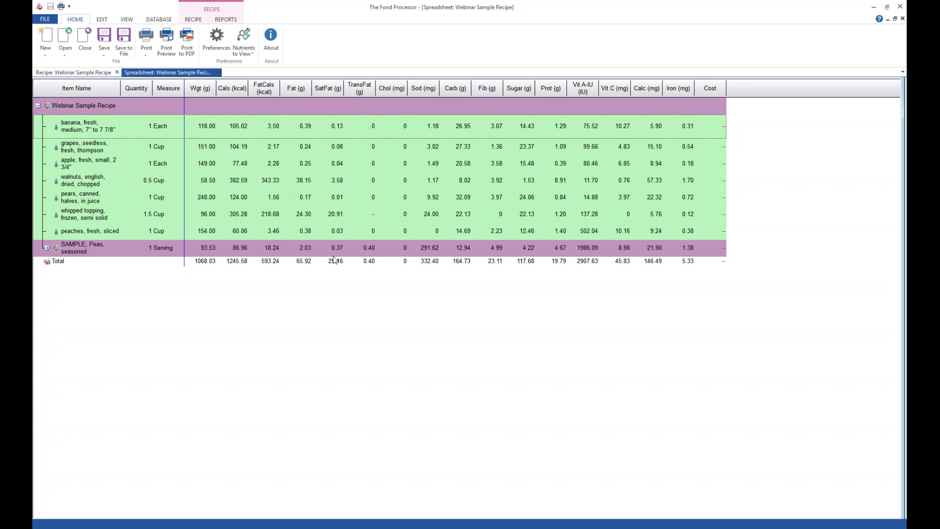
{"action": "left_click", "coordinate": [237, 141]}
{"action": "left_click", "coordinate": [238, 167]}
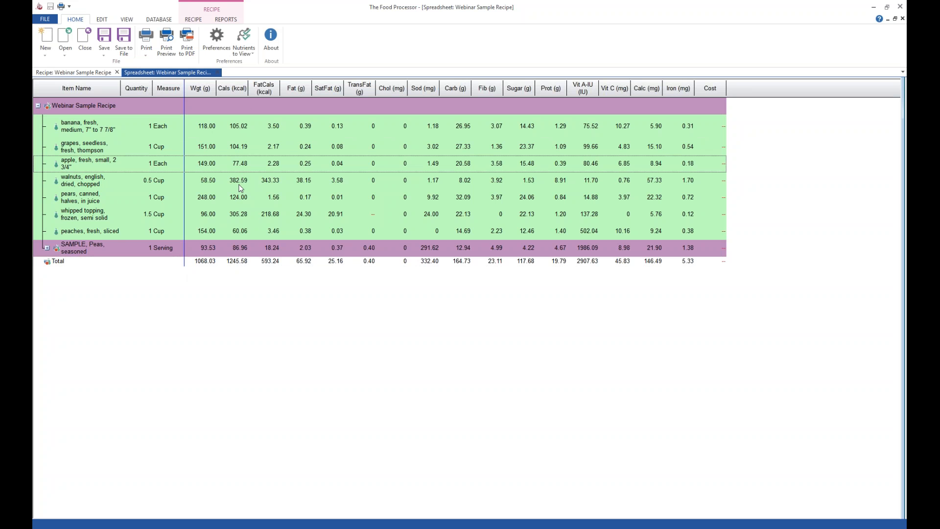
{"action": "left_click", "coordinate": [239, 183]}
{"action": "left_click", "coordinate": [239, 262]}
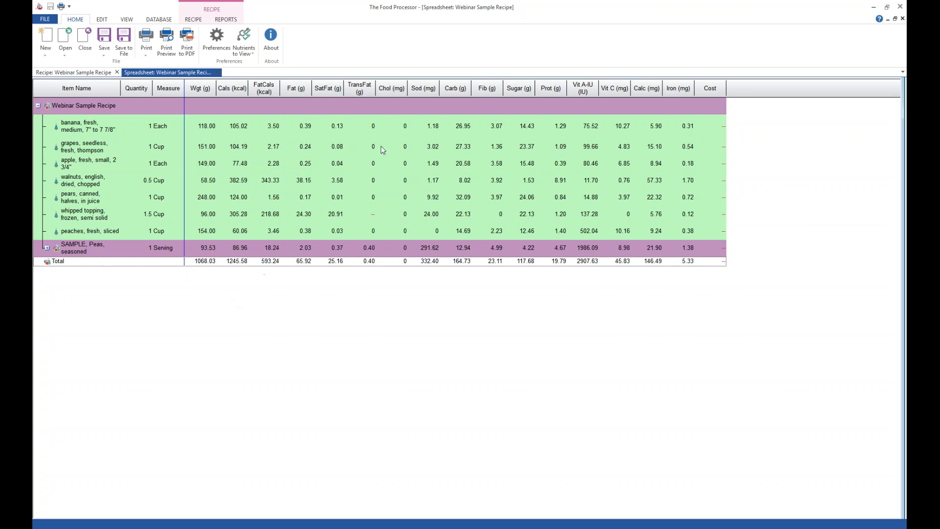
{"action": "left_click", "coordinate": [376, 219]}
{"action": "left_click", "coordinate": [377, 206]}
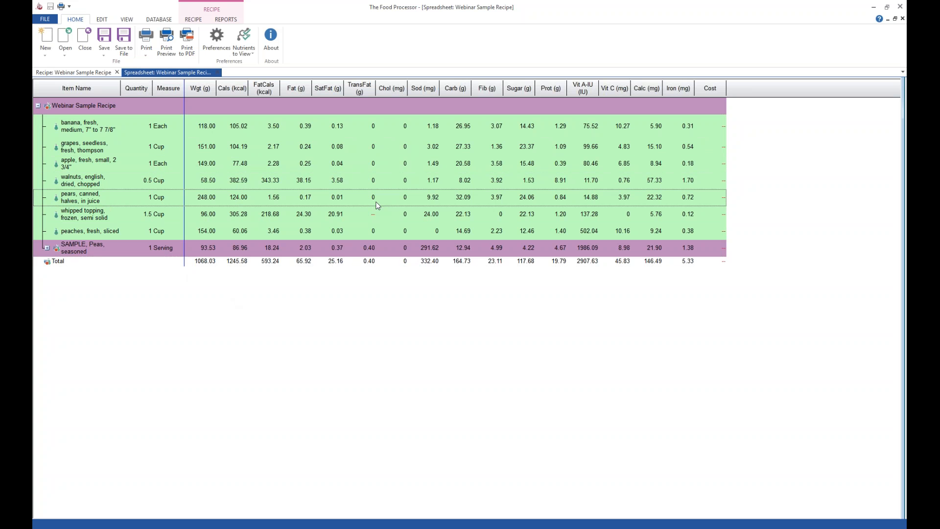
{"action": "left_click", "coordinate": [376, 219]}
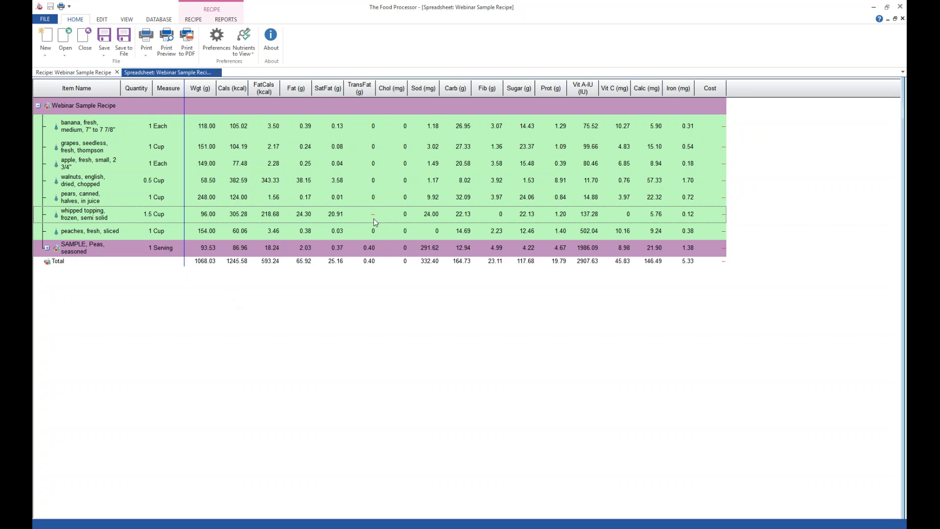
{"action": "left_click", "coordinate": [405, 197]}
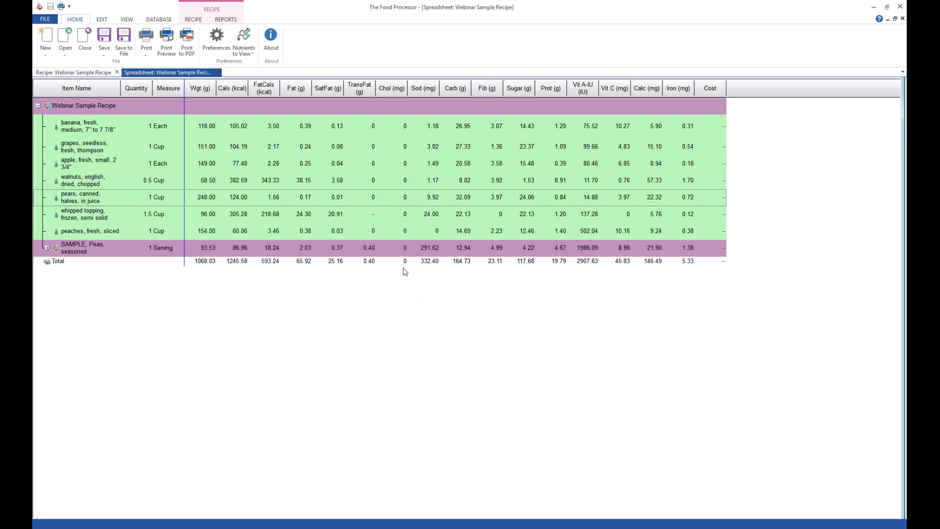
{"action": "left_click", "coordinate": [377, 218]}
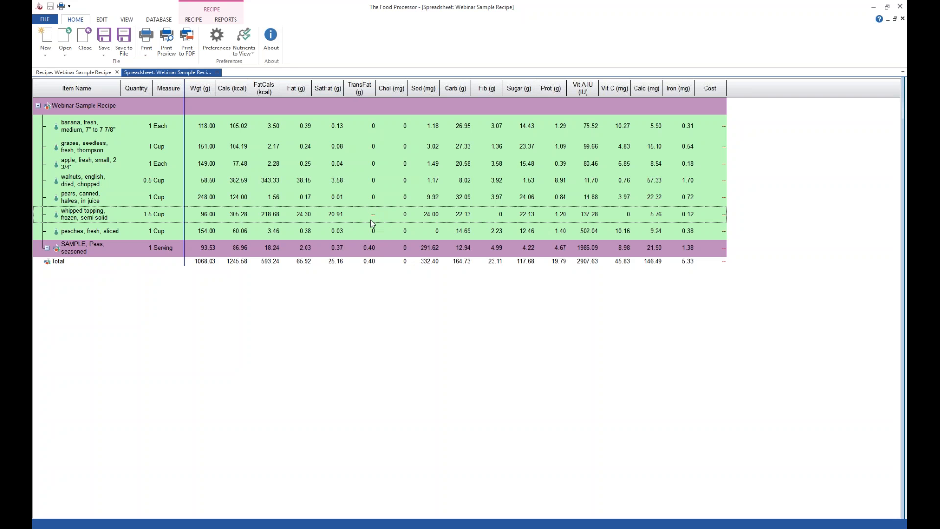
{"action": "left_click", "coordinate": [370, 264]}
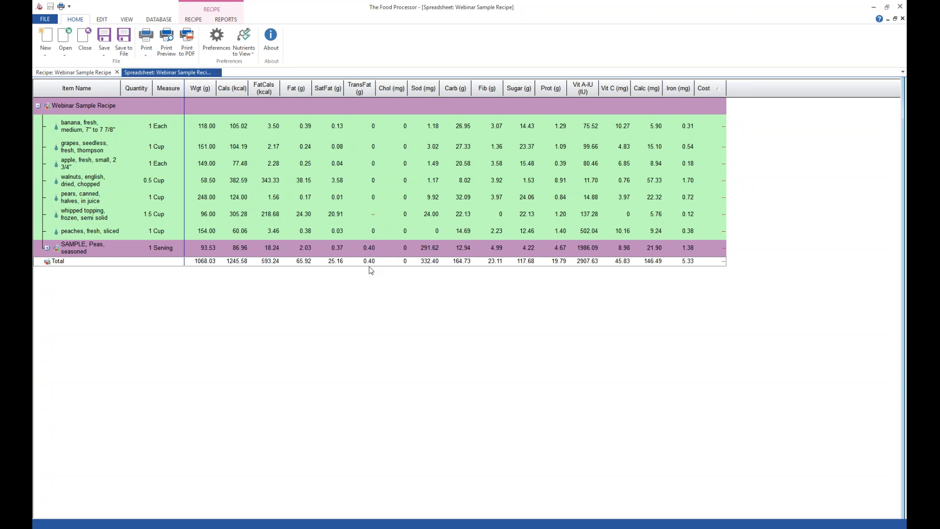
{"action": "key", "text": "XF86AudioLowerVolume"}
Close the spreadsheet and open the Multi-Column report, checking its Cost and Cholesterol values
{"action": "left_click", "coordinate": [218, 73]}
{"action": "left_click", "coordinate": [226, 19]}
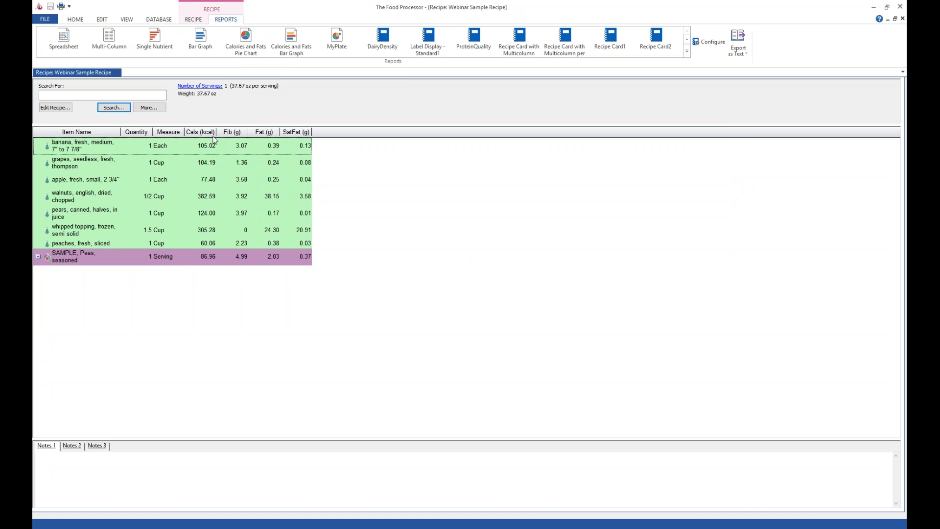
{"action": "left_click", "coordinate": [109, 40]}
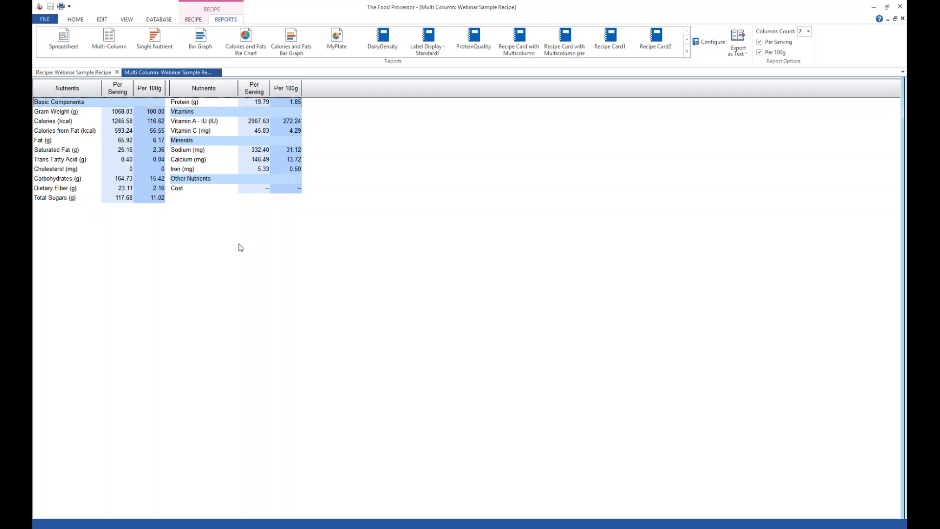
{"action": "left_click", "coordinate": [270, 190]}
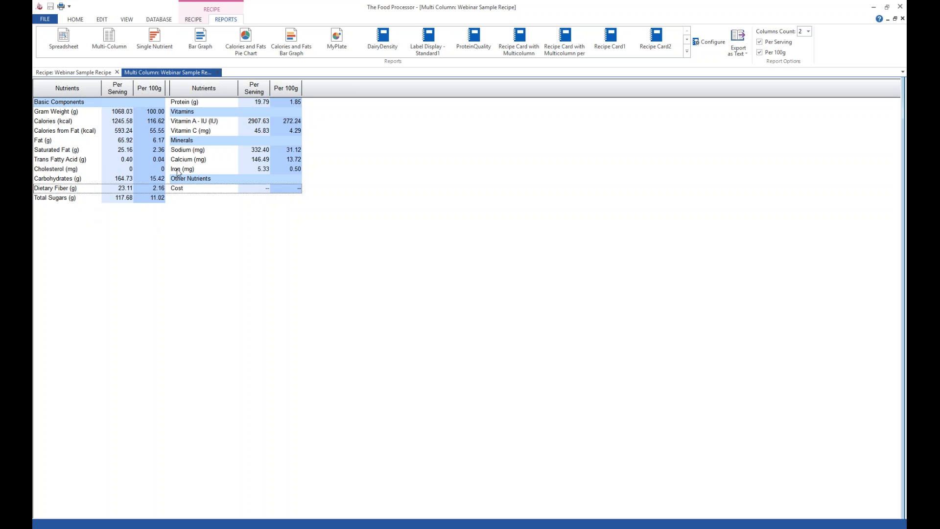
{"action": "left_click", "coordinate": [126, 173]}
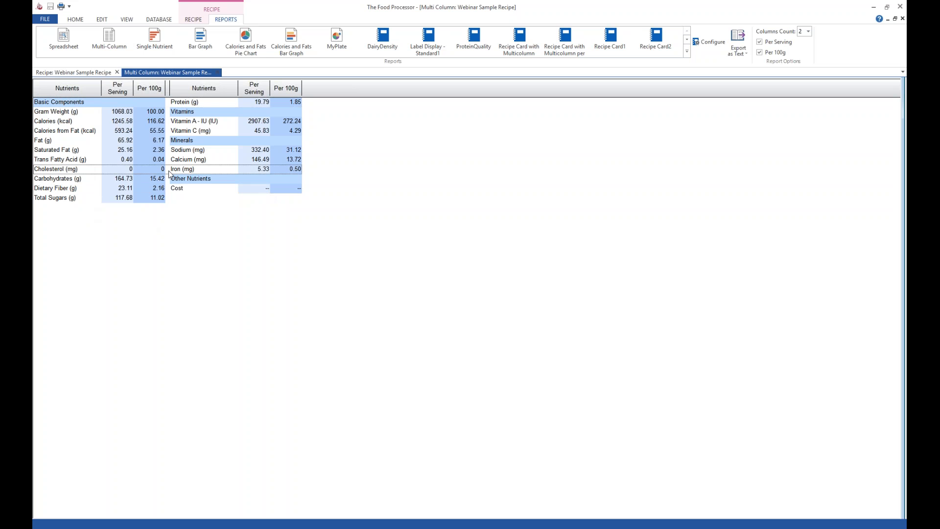
{"action": "left_click", "coordinate": [255, 190]}
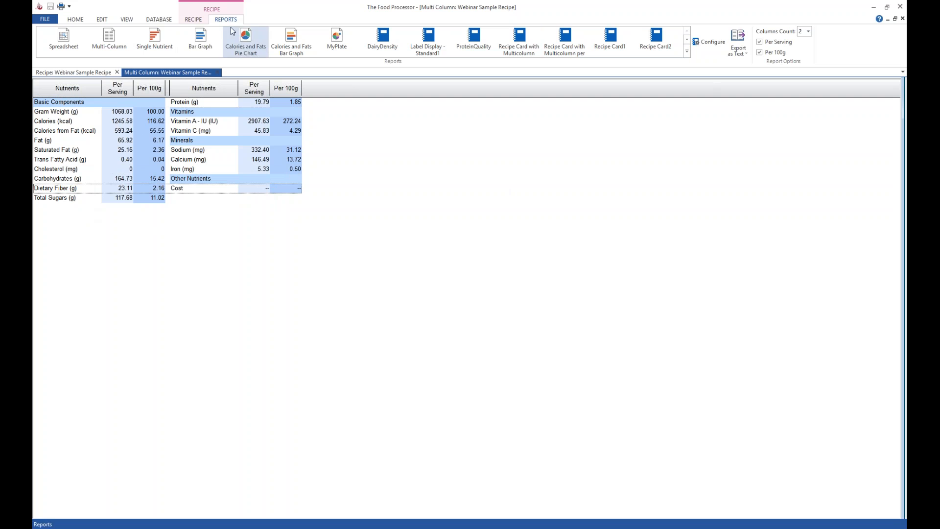
Try the Multi-Column report with a column count of 1, and return it to 2
{"action": "left_click", "coordinate": [809, 33]}
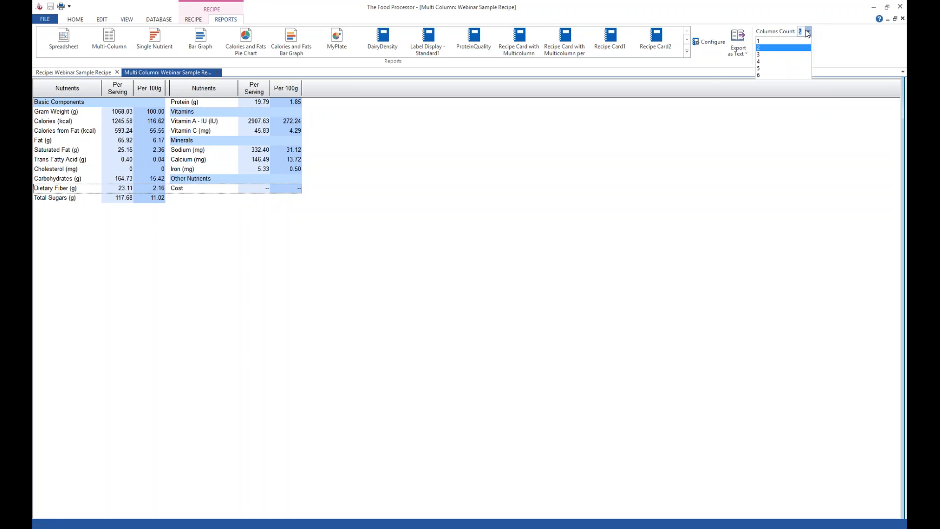
{"action": "left_click", "coordinate": [766, 40]}
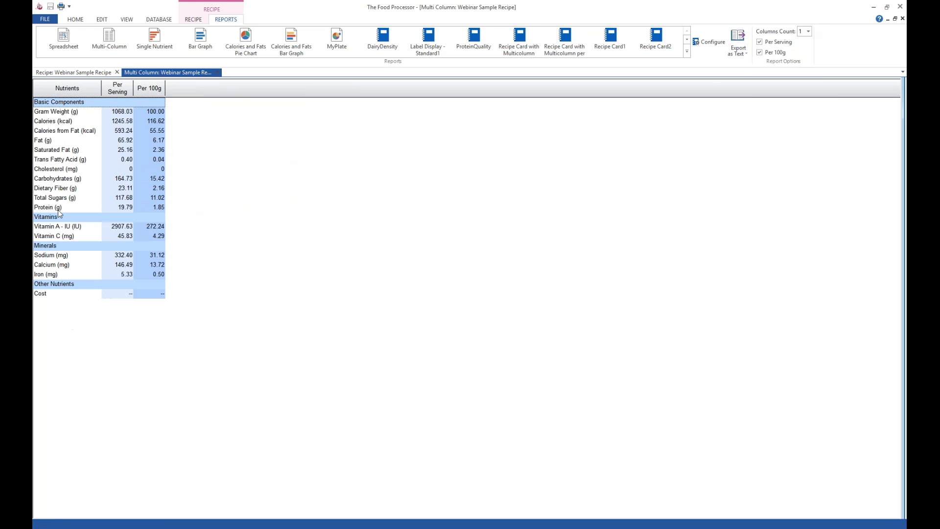
{"action": "left_click", "coordinate": [808, 31]}
{"action": "left_click", "coordinate": [792, 49]}
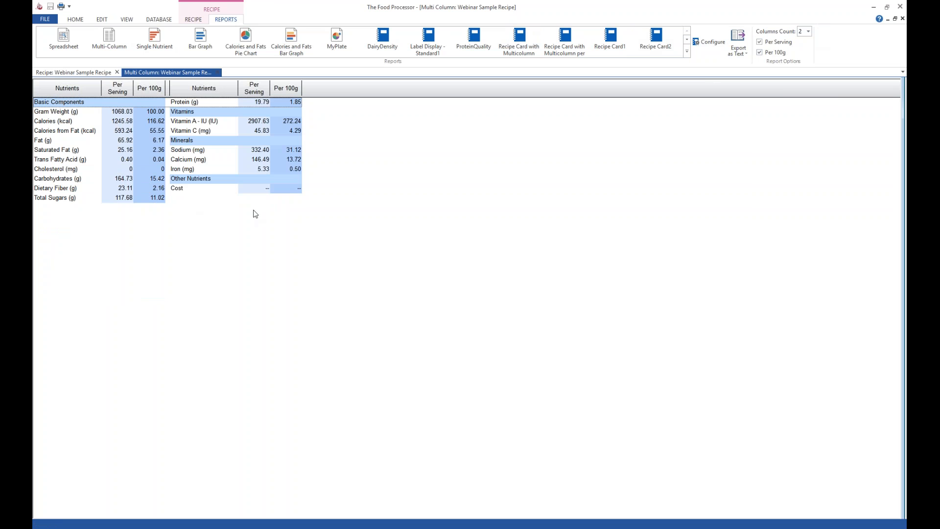
Turn the Per Serving values off and on again, and hide the Per 100g values in the report
{"action": "left_click", "coordinate": [759, 43]}
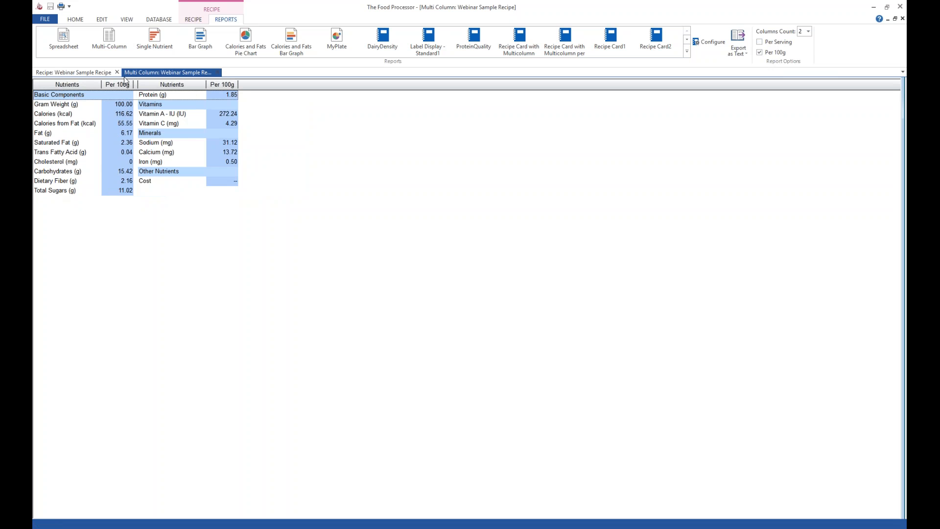
{"action": "left_click", "coordinate": [772, 42]}
{"action": "left_click", "coordinate": [773, 52]}
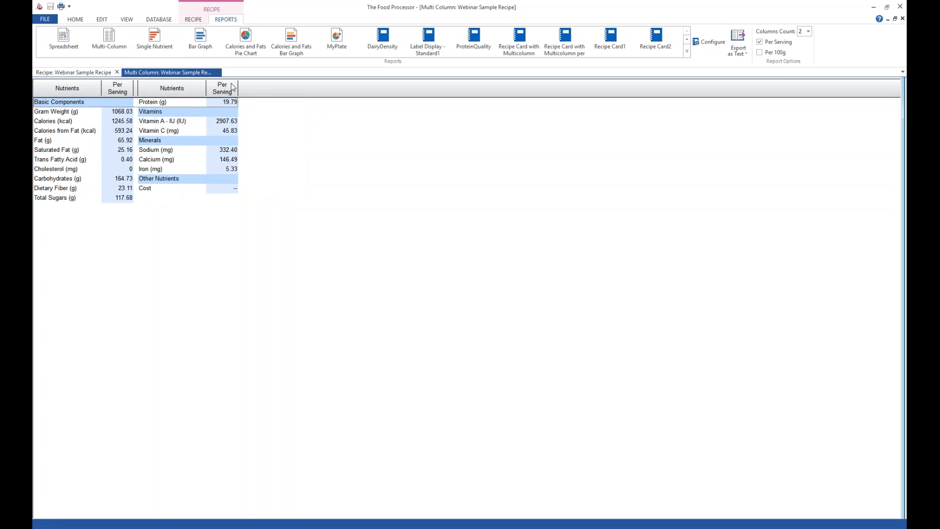
Close the Multi-Column report and open the recipe's Single Nutrient report
{"action": "left_click", "coordinate": [220, 72]}
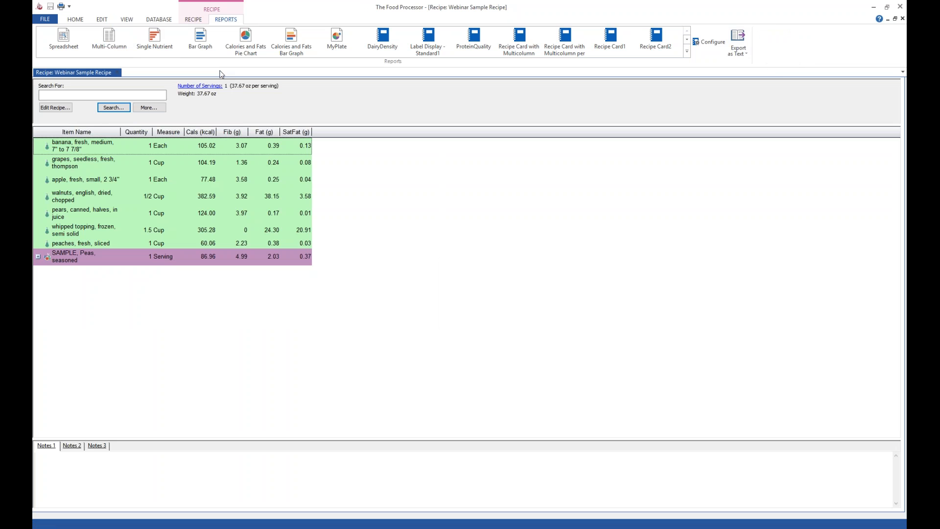
{"action": "left_click", "coordinate": [157, 41]}
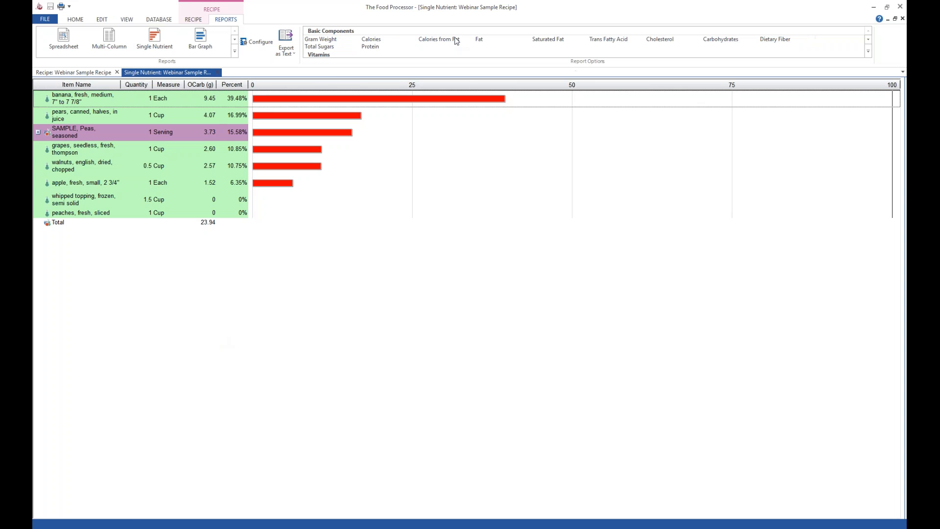
Break down the ingredients by Calories in the Single Nutrient report and look through the full list of available nutrients
{"action": "left_click", "coordinate": [371, 40]}
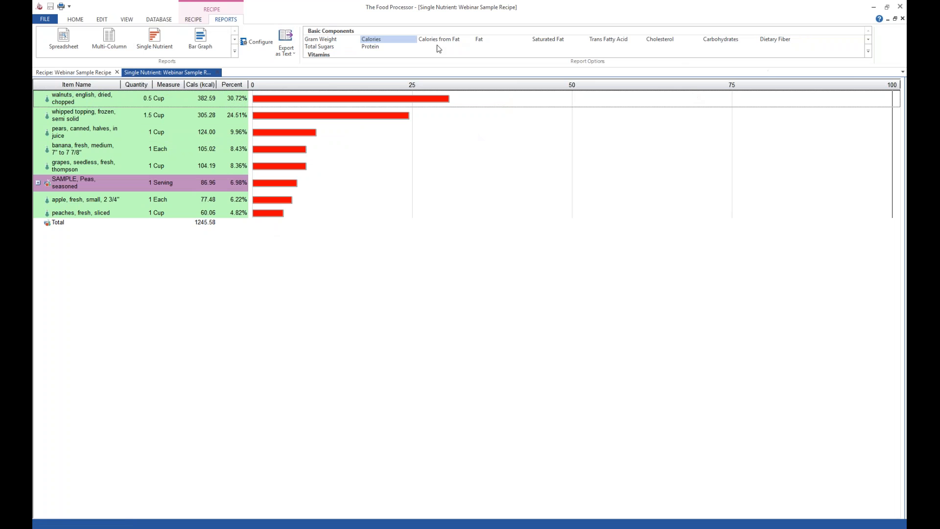
{"action": "left_click", "coordinate": [869, 39]}
{"action": "left_click", "coordinate": [868, 34]}
{"action": "left_click", "coordinate": [868, 51]}
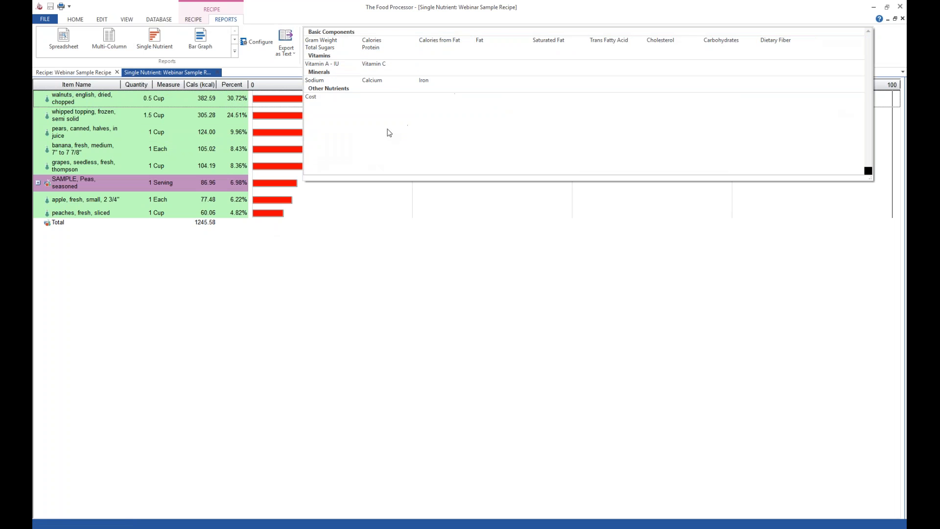
{"action": "left_click", "coordinate": [315, 283]}
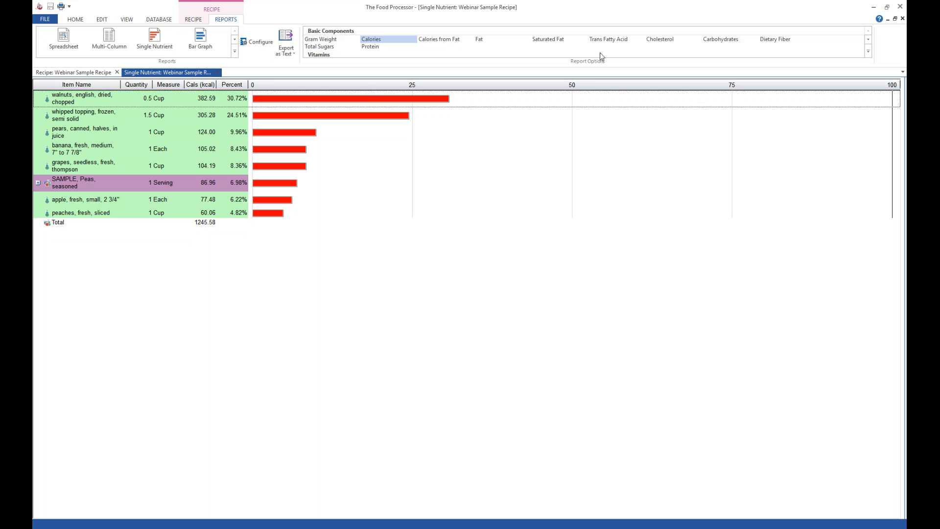
View the ingredients' contributions to Cholesterol and Protein in the Single Nutrient report, and close the report
{"action": "left_click", "coordinate": [666, 40]}
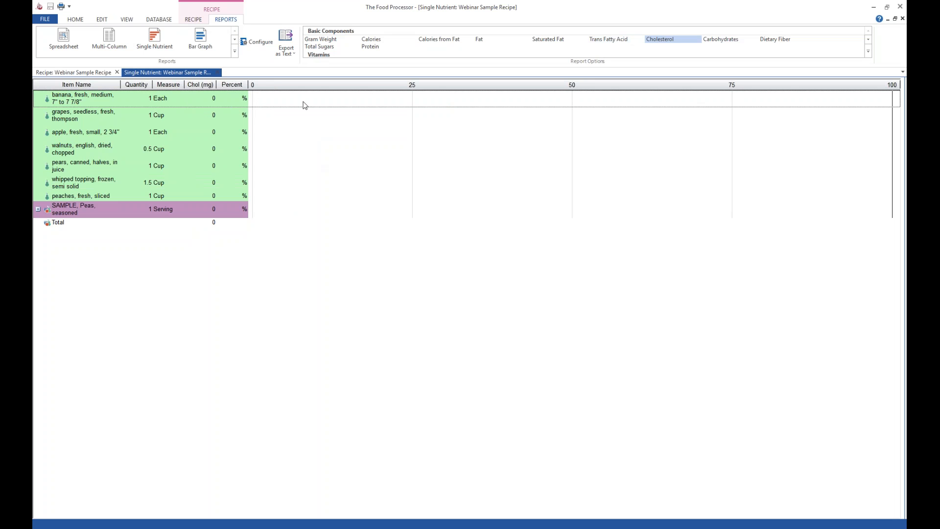
{"action": "left_click", "coordinate": [362, 47]}
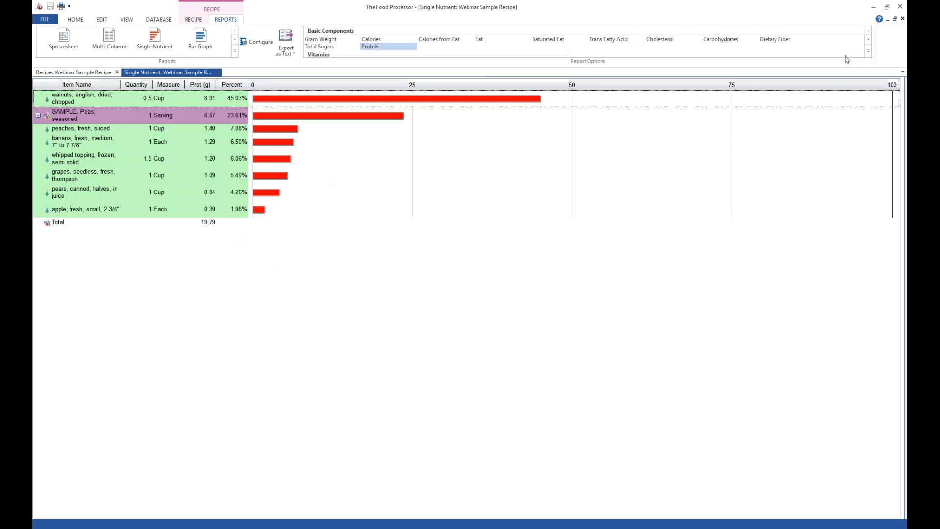
{"action": "left_click", "coordinate": [868, 51]}
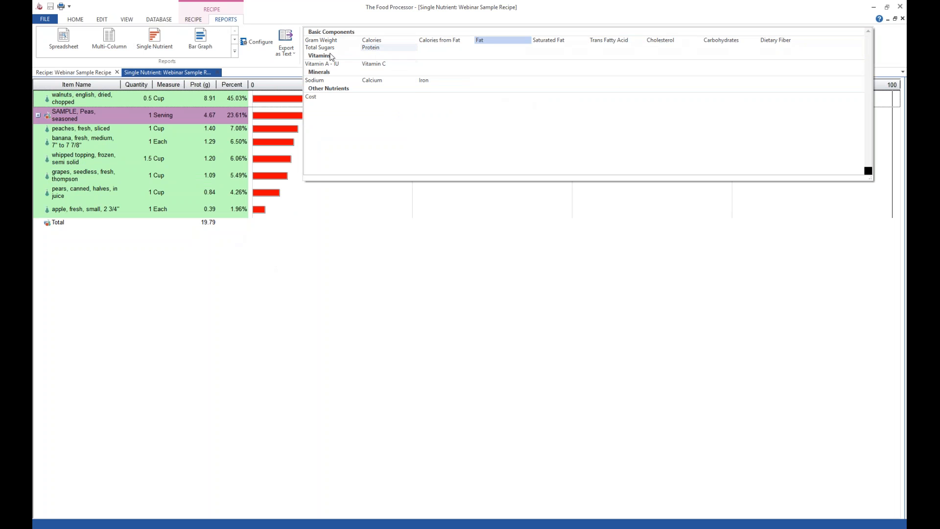
{"action": "left_click", "coordinate": [372, 48]}
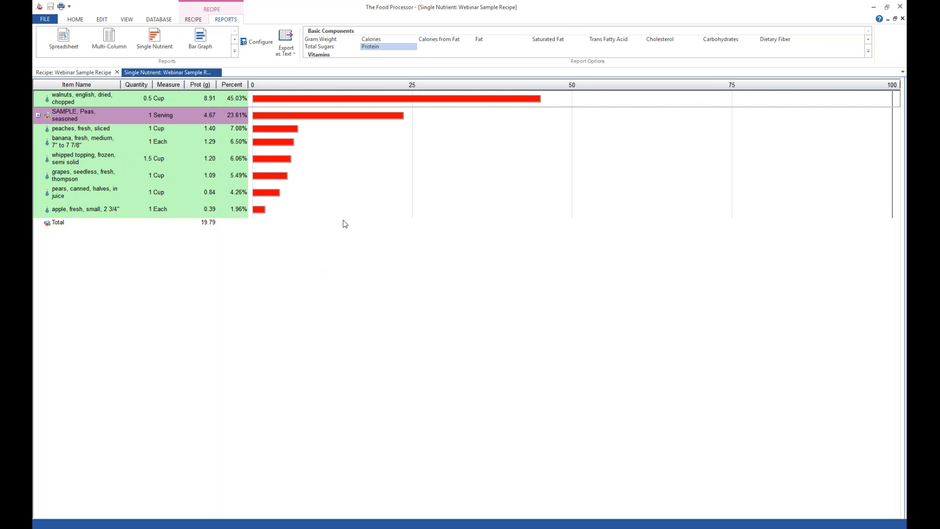
{"action": "left_click", "coordinate": [217, 73]}
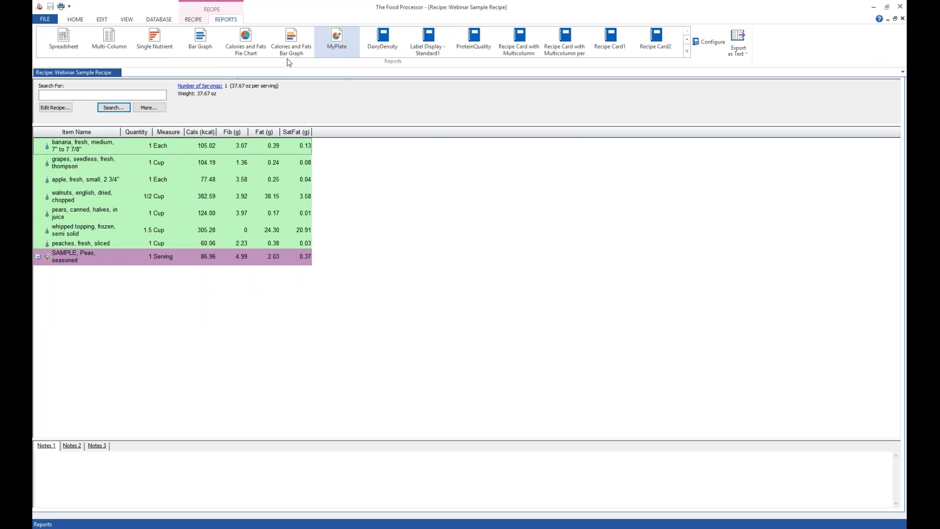
Open the Bar Graph report, comparing the recipe to the generic US Label Adult profile
{"action": "left_click", "coordinate": [204, 38]}
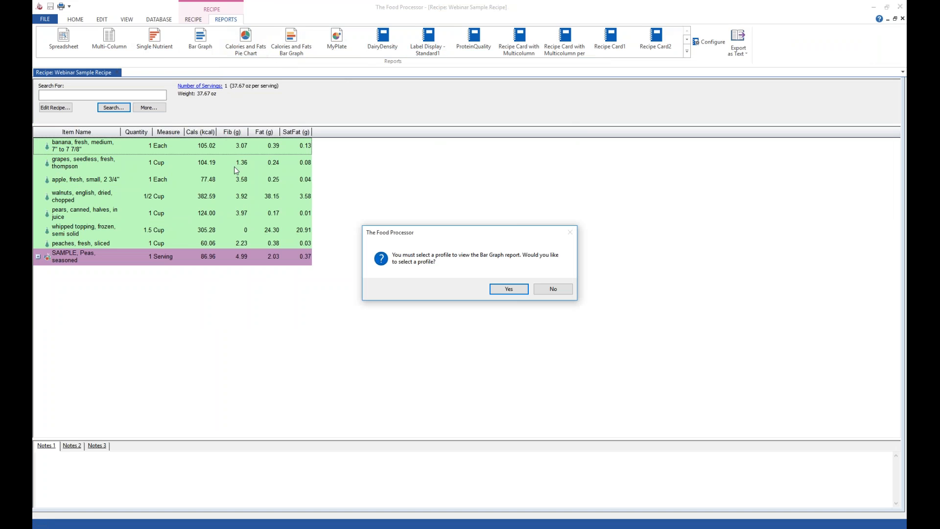
{"action": "left_click", "coordinate": [494, 292]}
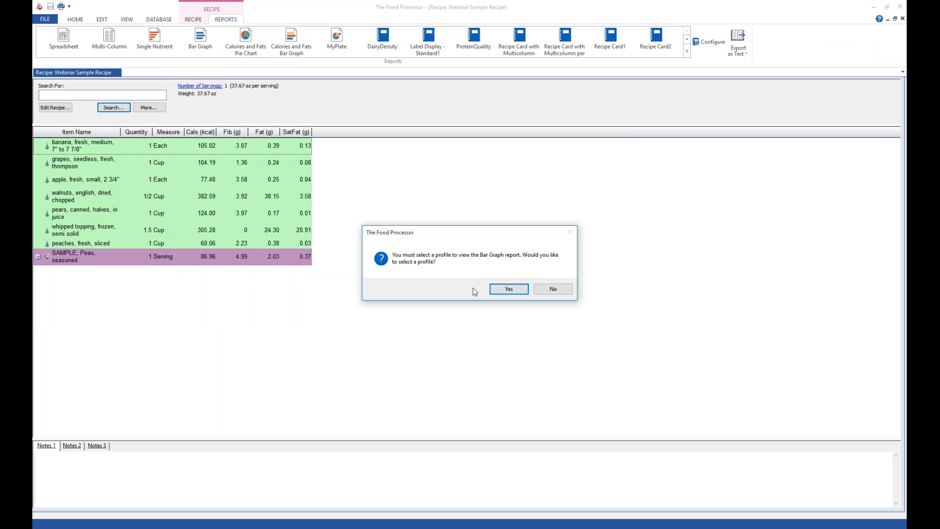
{"action": "left_click", "coordinate": [506, 291]}
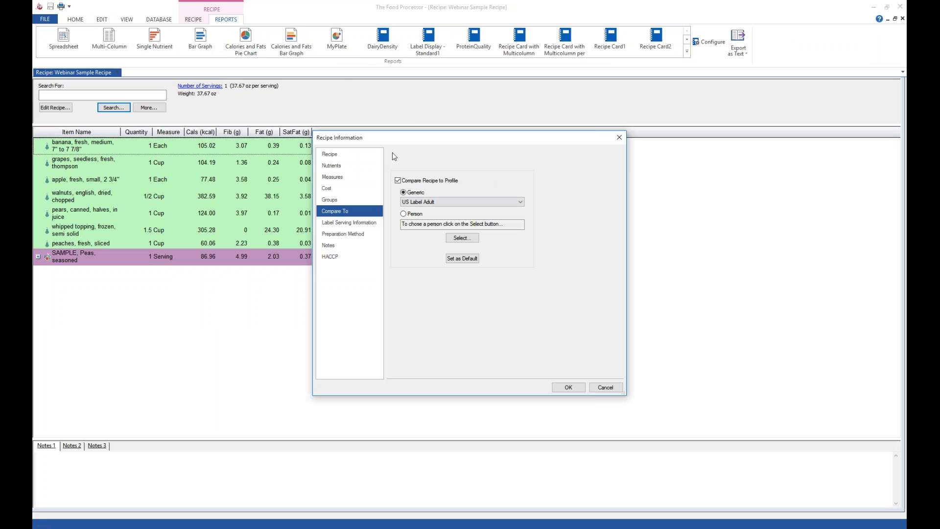
{"action": "left_click", "coordinate": [566, 387]}
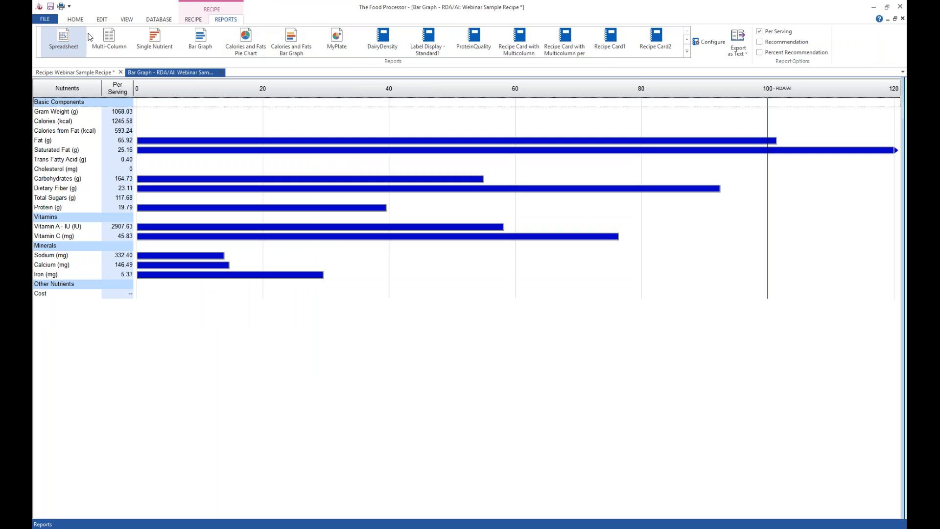
Review the generic profiles available in the recipe's comparison settings, keep US Label Adult, and return to the Bar Graph report
{"action": "left_click", "coordinate": [90, 74]}
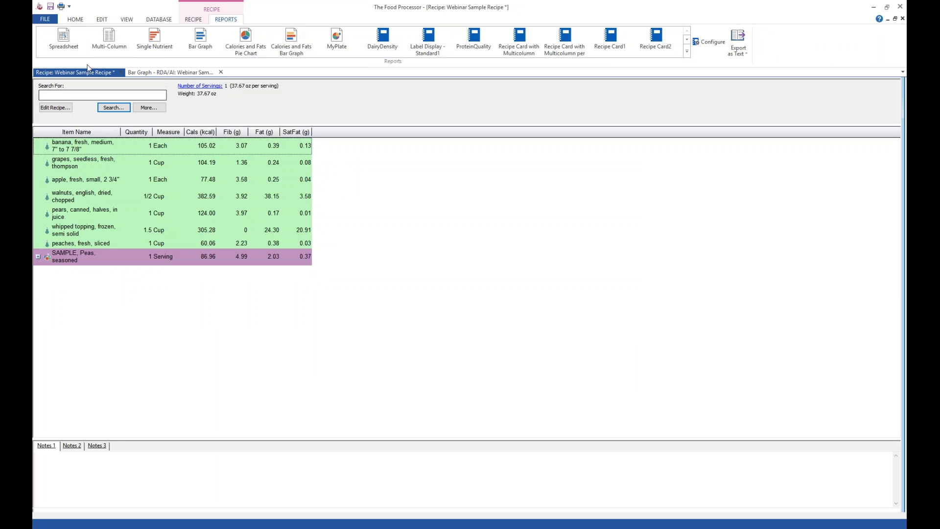
{"action": "left_click", "coordinate": [55, 108]}
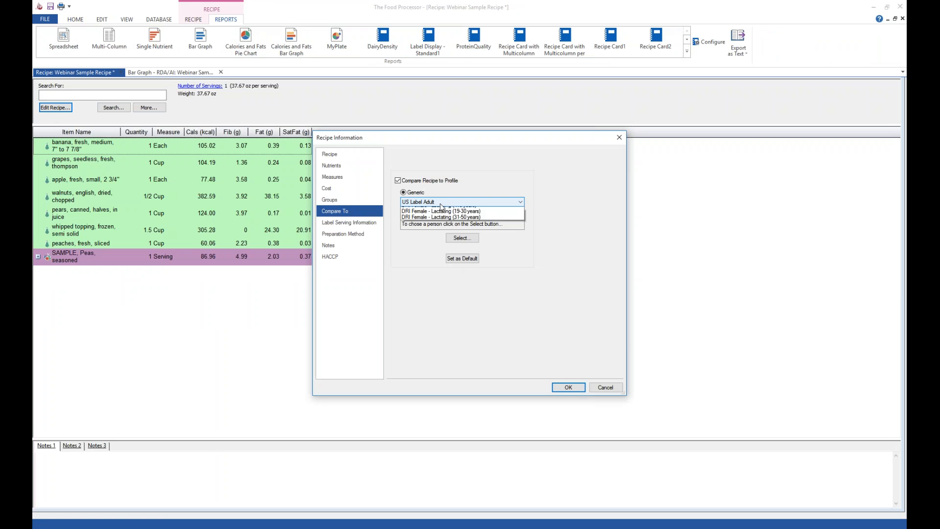
{"action": "left_click", "coordinate": [441, 207]}
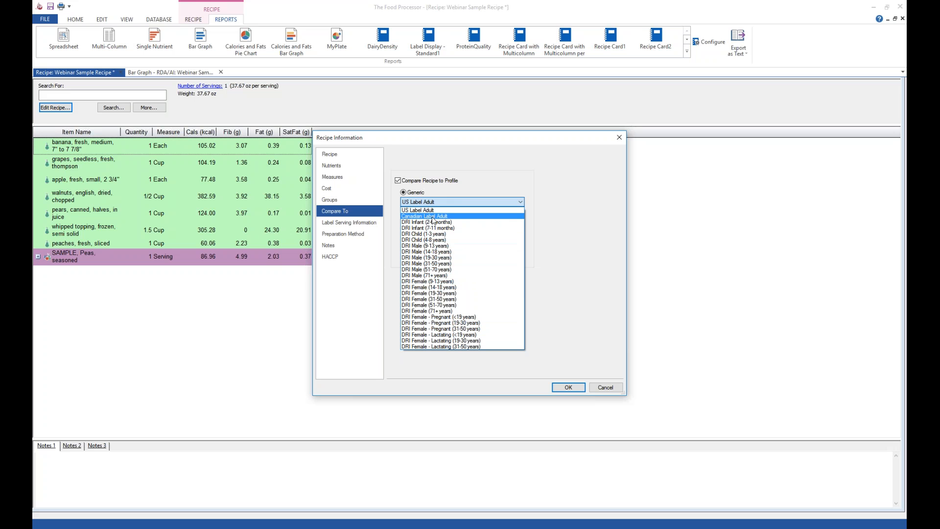
{"action": "left_click", "coordinate": [581, 223]}
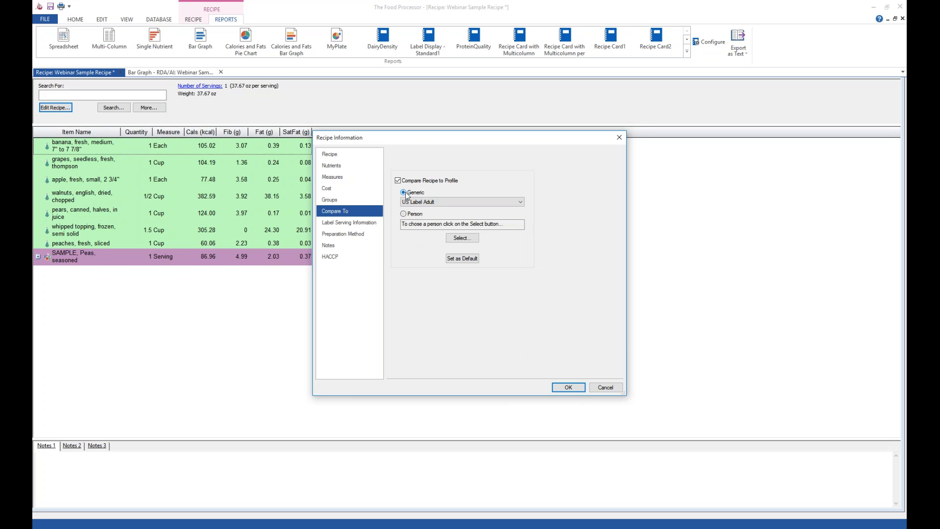
{"action": "left_click", "coordinate": [568, 387]}
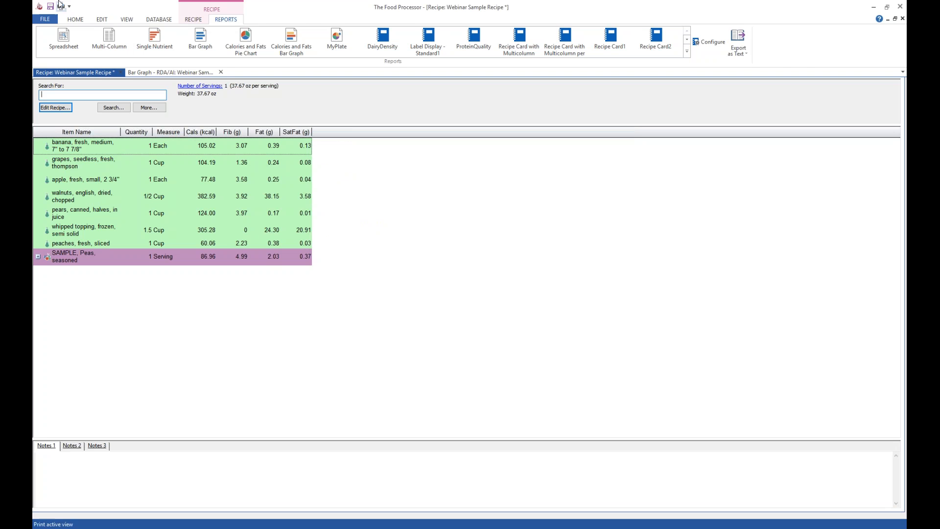
{"action": "left_click", "coordinate": [169, 72]}
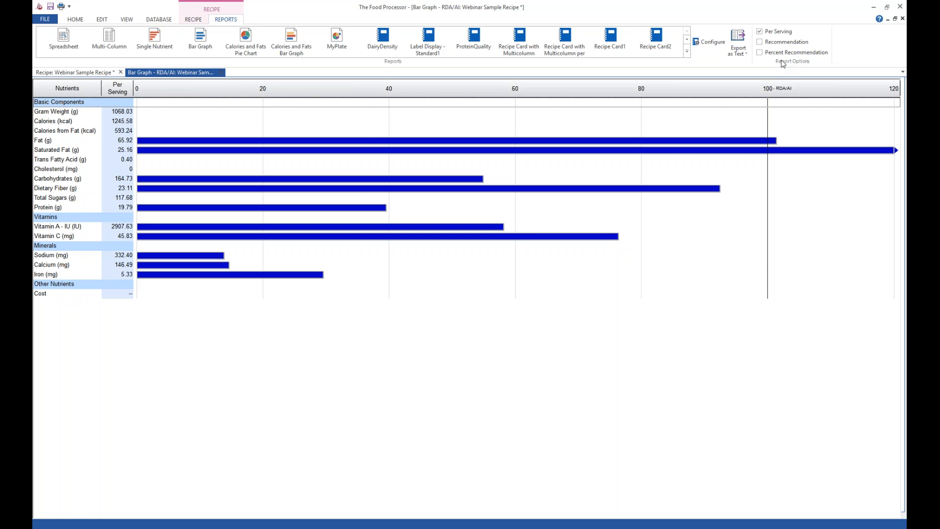
Show the Recommendation and Percent Recommendation columns beside Per Serving in the Bar Graph report, and close the report
{"action": "left_click", "coordinate": [780, 36]}
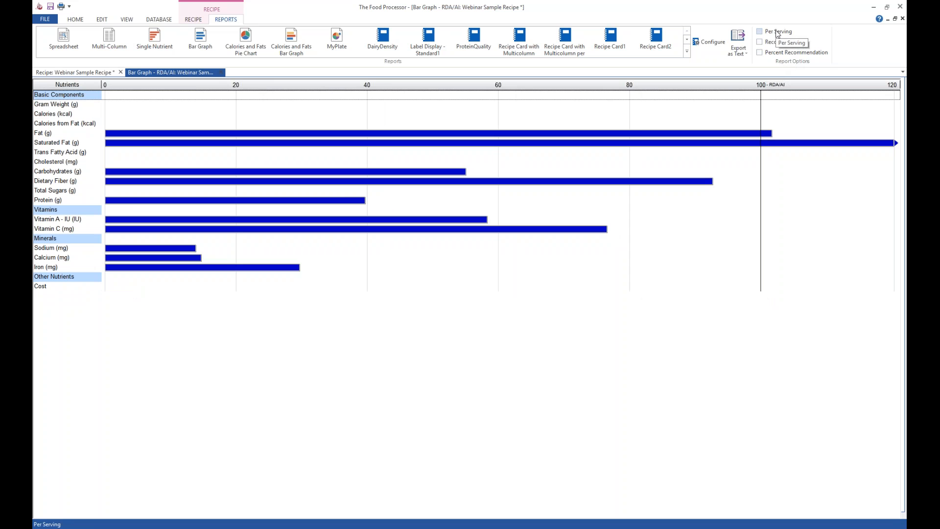
{"action": "left_click", "coordinate": [778, 42]}
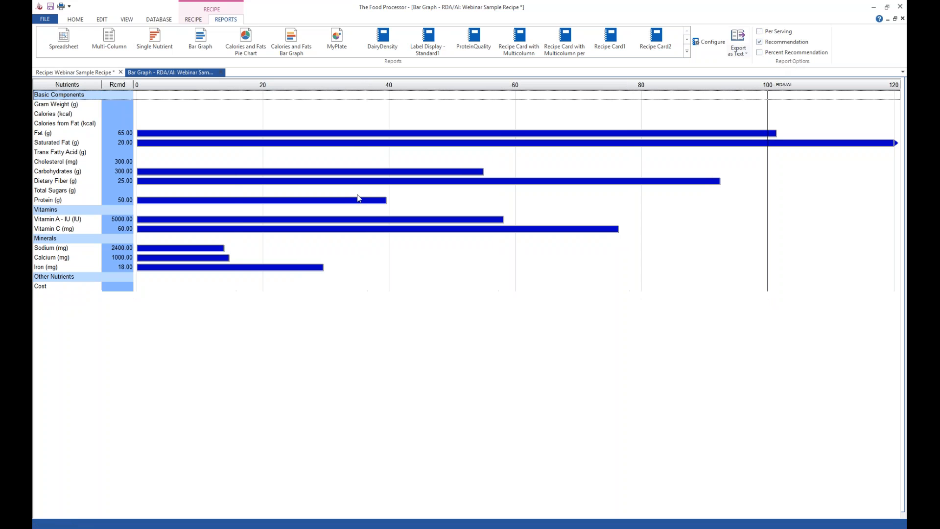
{"action": "left_click", "coordinate": [763, 32]}
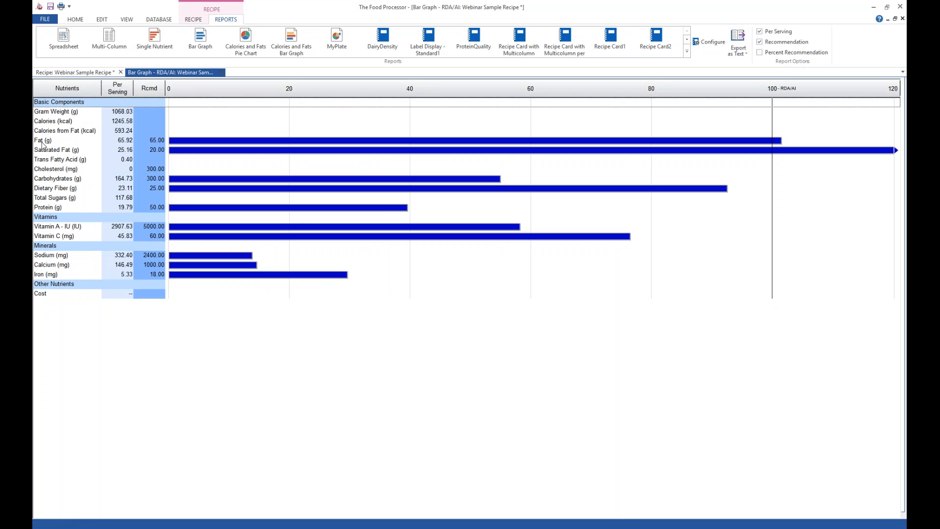
{"action": "left_click", "coordinate": [154, 141]}
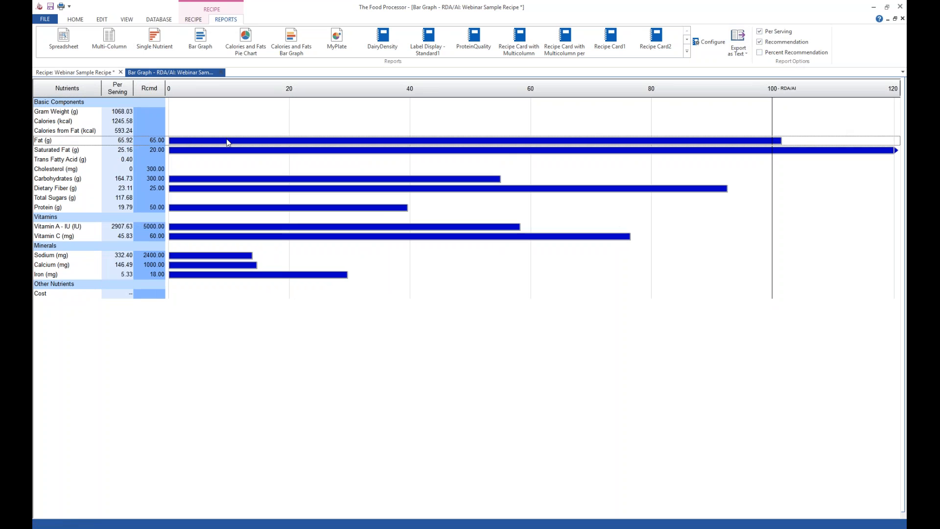
{"action": "left_click", "coordinate": [780, 54]}
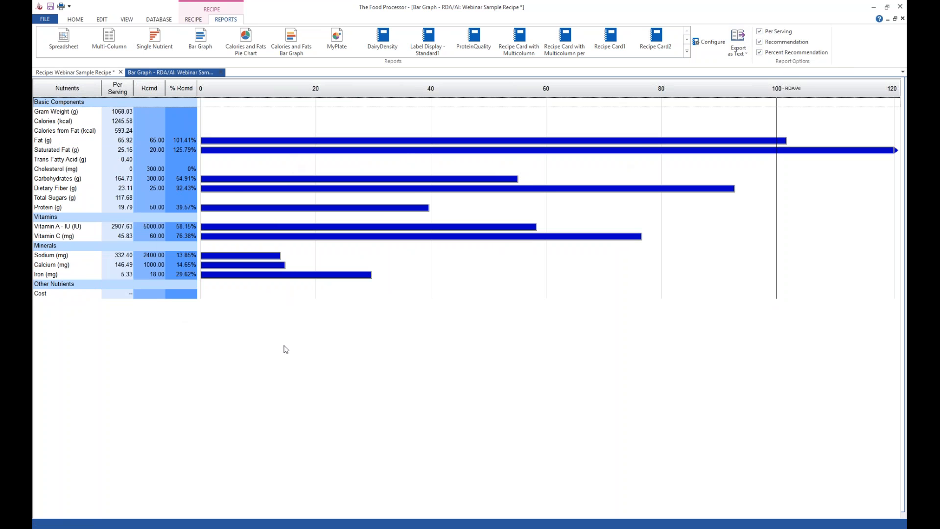
{"action": "left_click", "coordinate": [221, 72]}
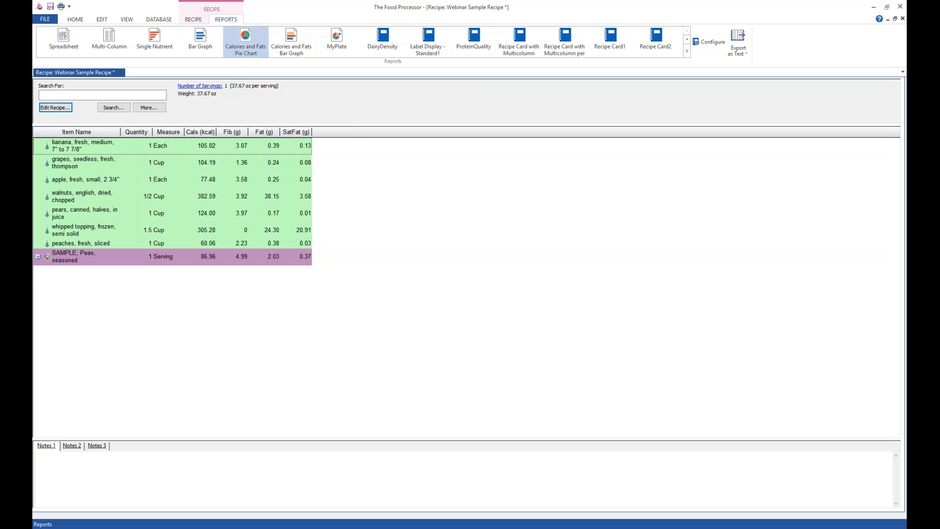
View the Calories and Fats breakdown as a Pie Chart report and as a Bar Graph report, closing each
{"action": "left_click", "coordinate": [250, 43]}
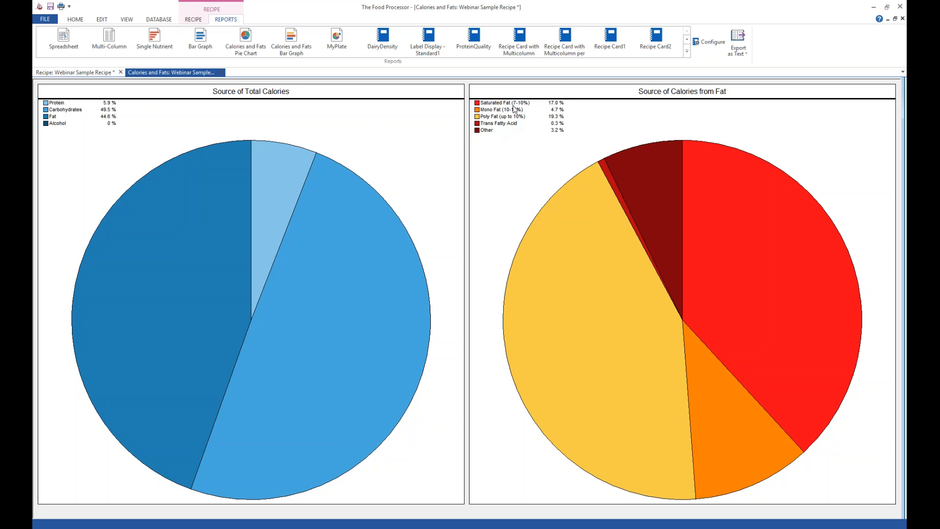
{"action": "left_click", "coordinate": [223, 72]}
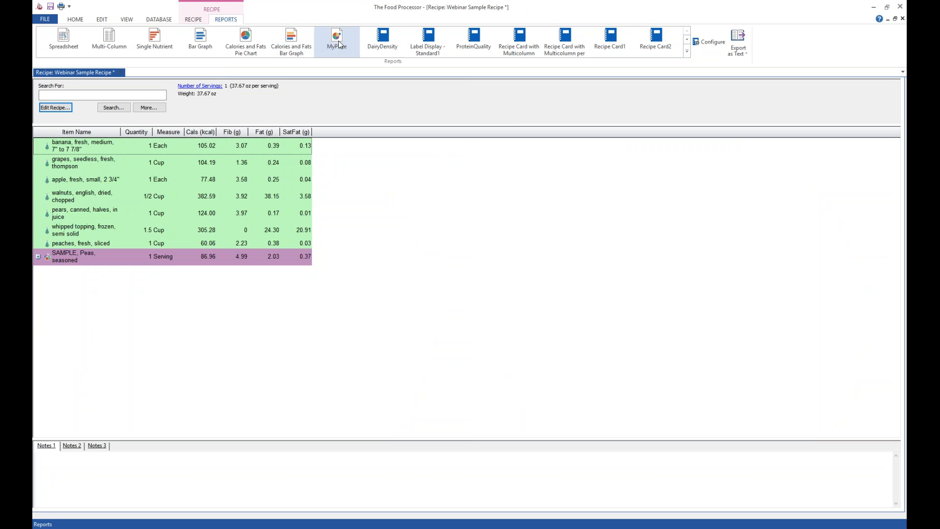
{"action": "left_click", "coordinate": [337, 44]}
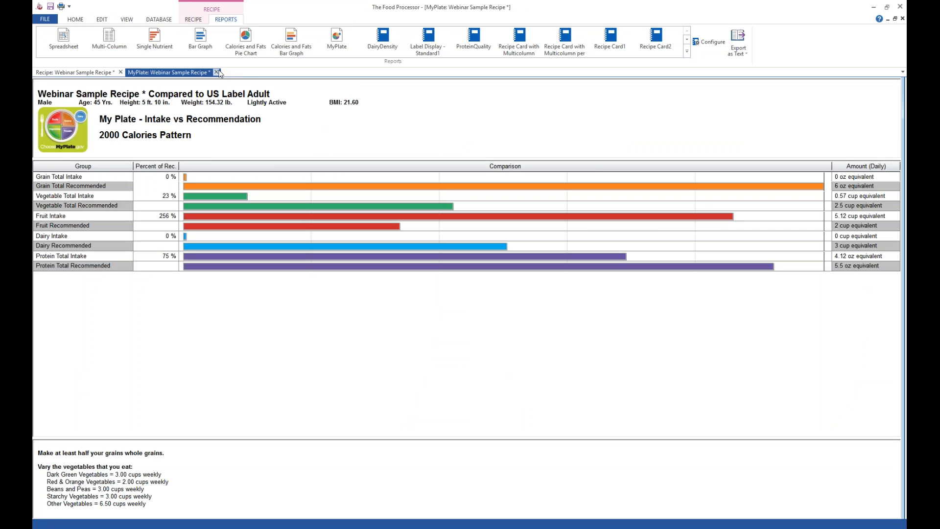
{"action": "left_click", "coordinate": [218, 73]}
{"action": "left_click", "coordinate": [290, 42]}
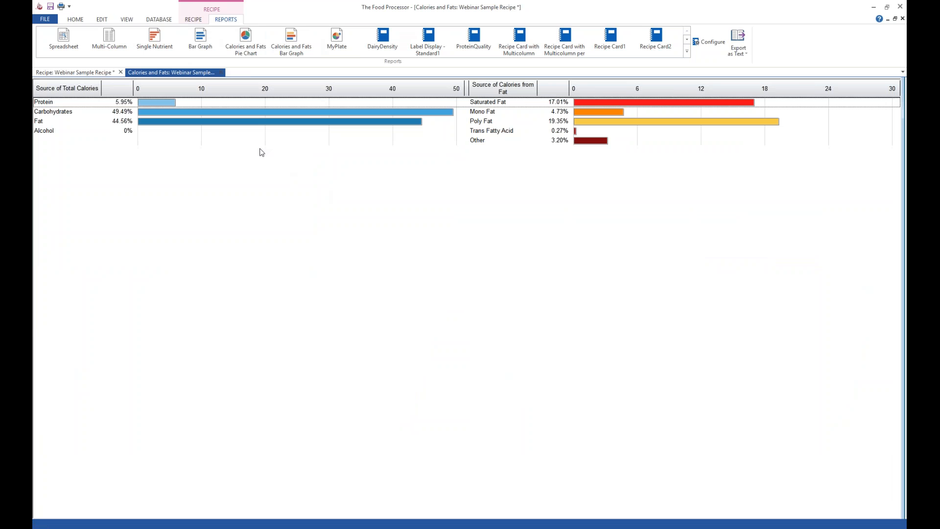
{"action": "left_click", "coordinate": [222, 73]}
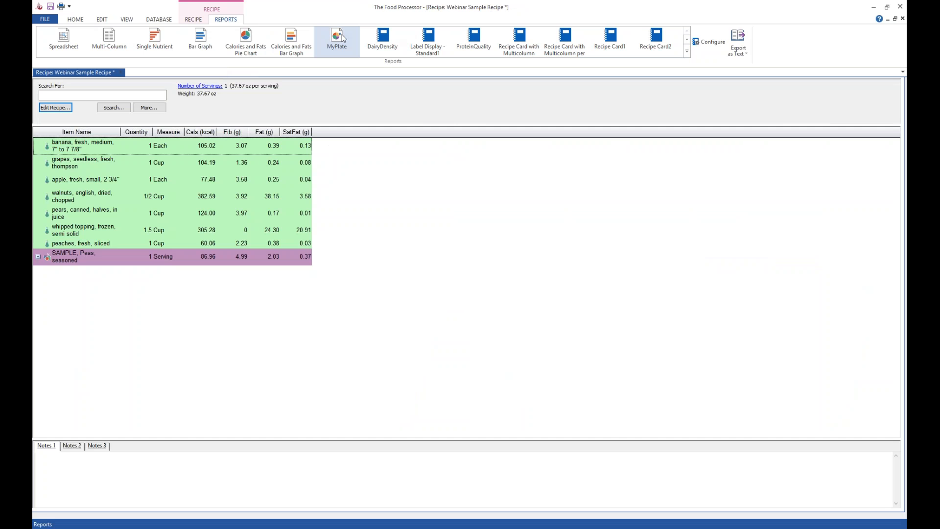
View the MyPlate report comparing the recipe's food group intake with the recommendations, and close it
{"action": "left_click", "coordinate": [342, 38]}
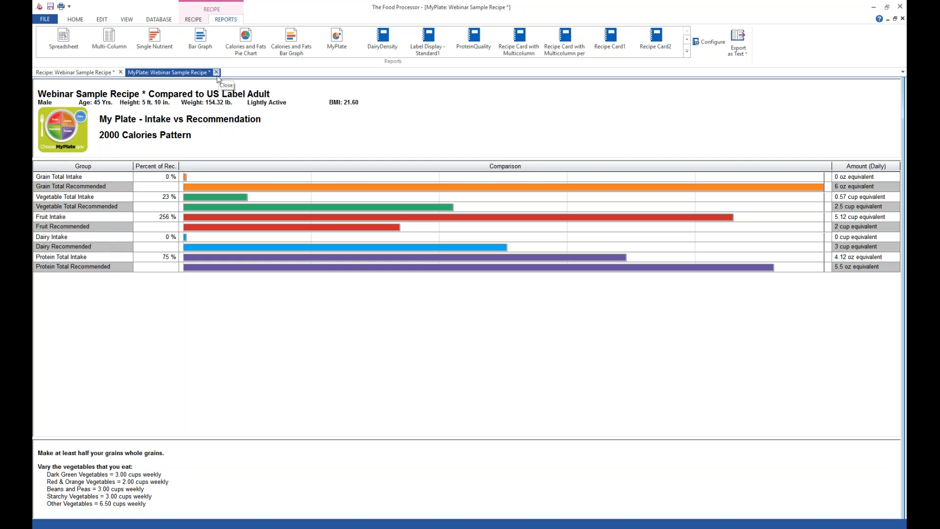
{"action": "left_click", "coordinate": [216, 72]}
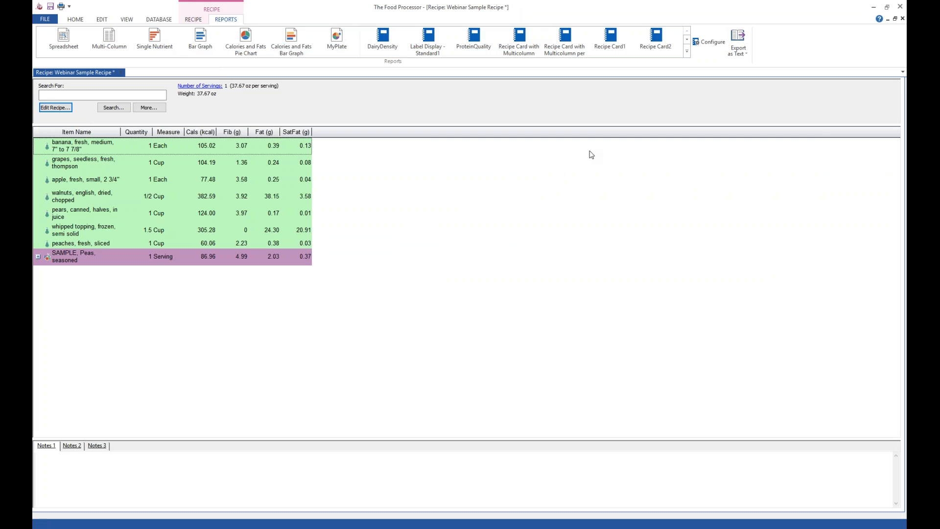
Preview the DairyDensity report and the Label Display - Standard1 report for the recipe, closing each one
{"action": "left_click", "coordinate": [388, 41]}
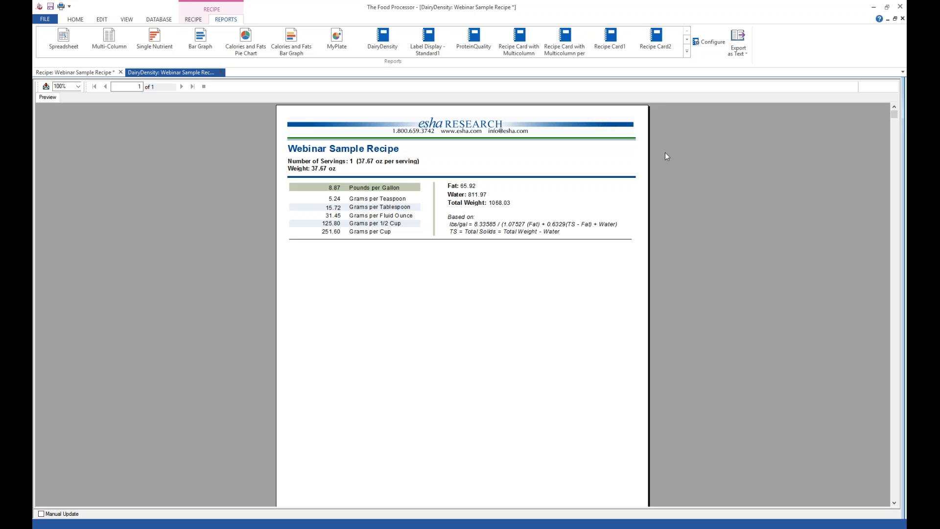
{"action": "left_click", "coordinate": [221, 72]}
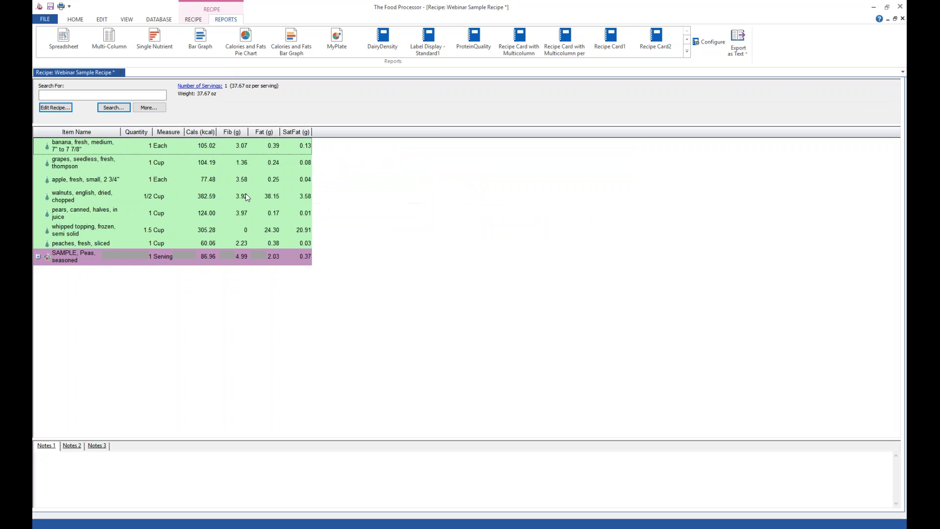
{"action": "left_click", "coordinate": [428, 43]}
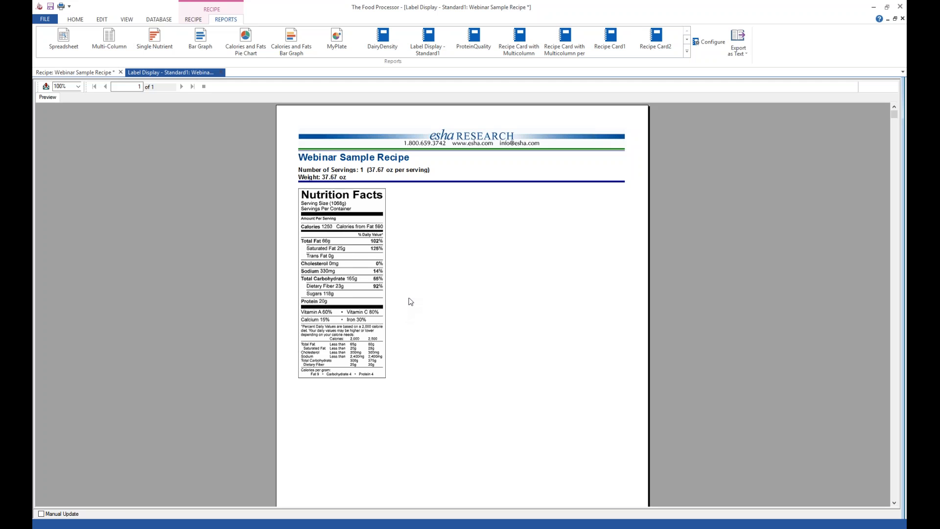
{"action": "left_click", "coordinate": [221, 73]}
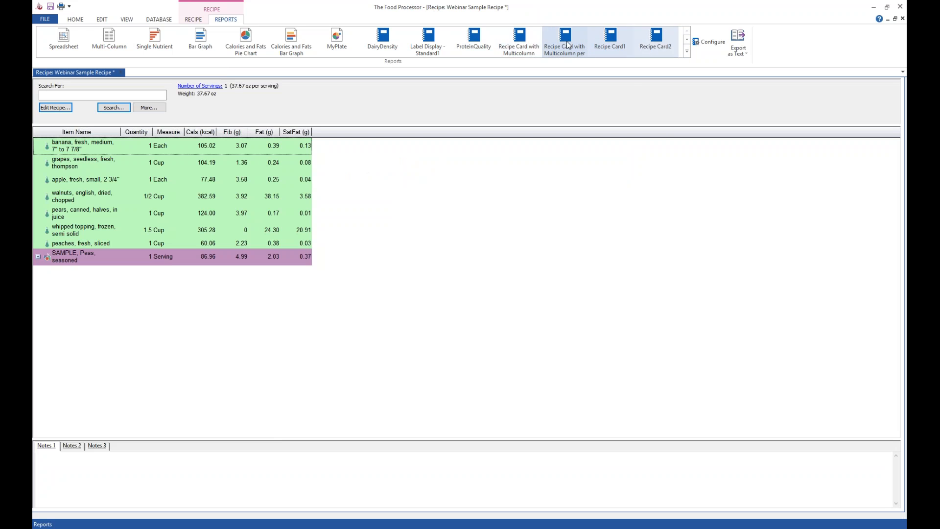
Preview the Recipe Card1 and Recipe Card2 reports for the recipe, and close both
{"action": "left_click", "coordinate": [619, 42]}
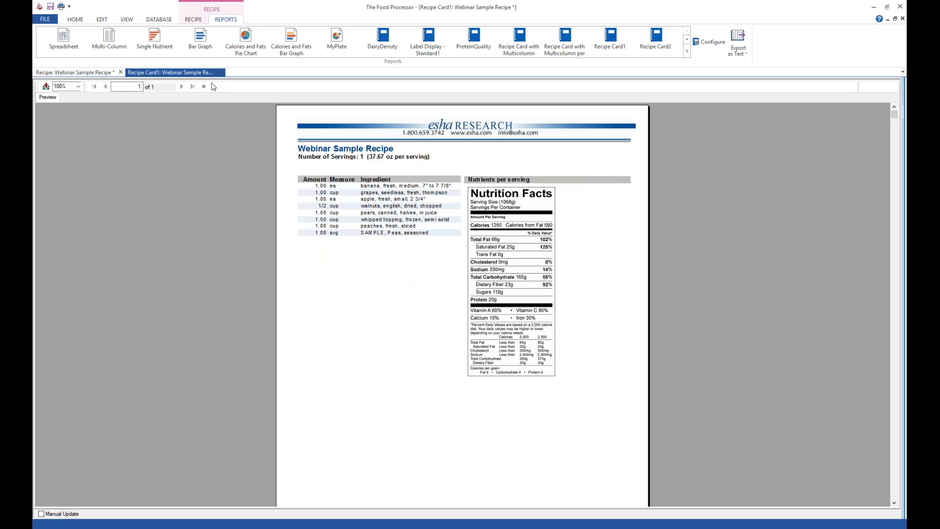
{"action": "left_click", "coordinate": [656, 39]}
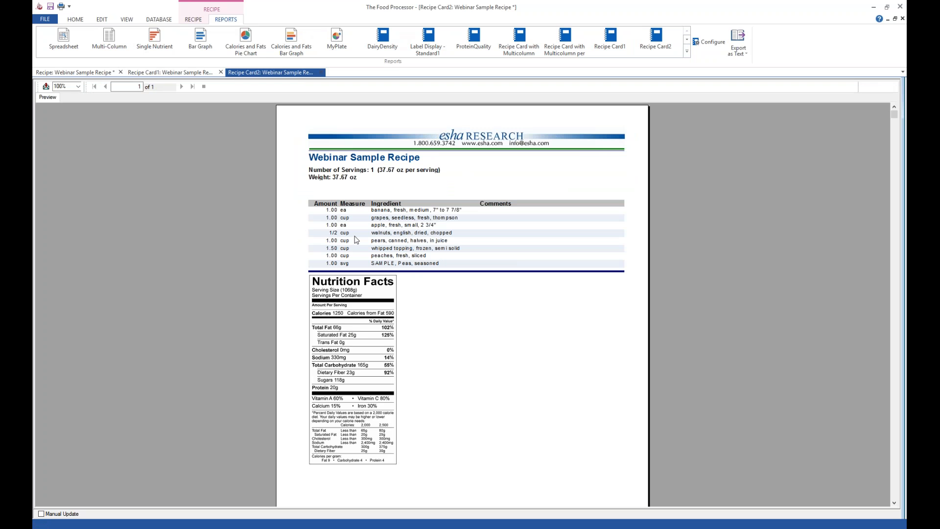
{"action": "left_click", "coordinate": [321, 72]}
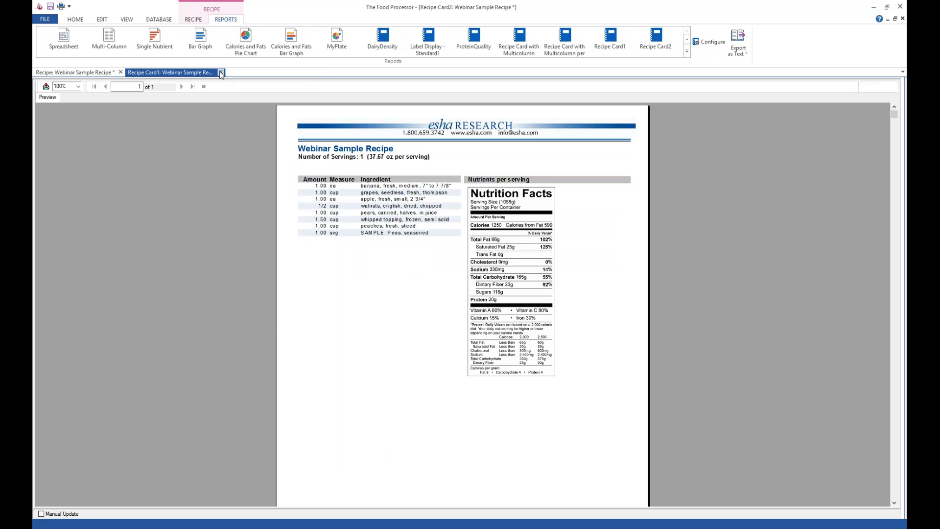
{"action": "left_click", "coordinate": [221, 73]}
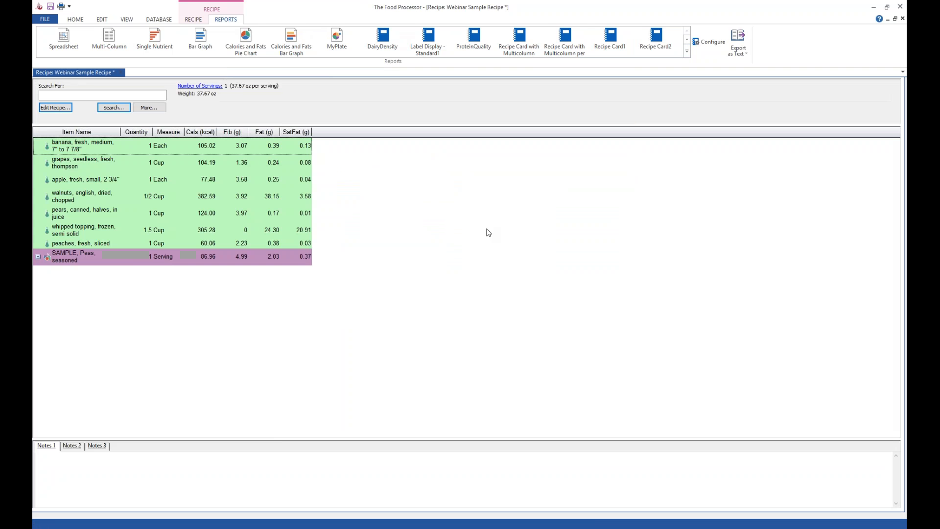
Compare the Recipe Card with Multicolumn report with its per 100g version for the recipe, and close both
{"action": "left_click", "coordinate": [515, 50]}
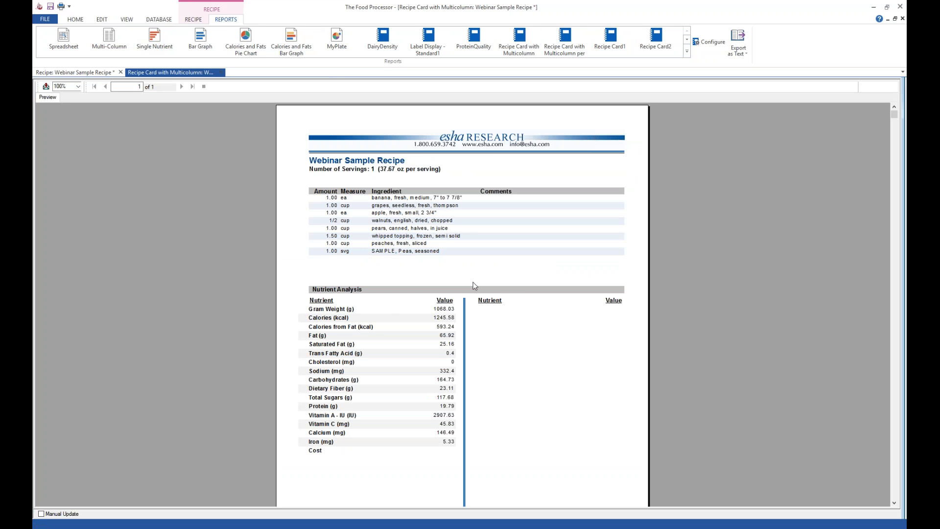
{"action": "left_click", "coordinate": [687, 54]}
{"action": "left_click", "coordinate": [566, 43]}
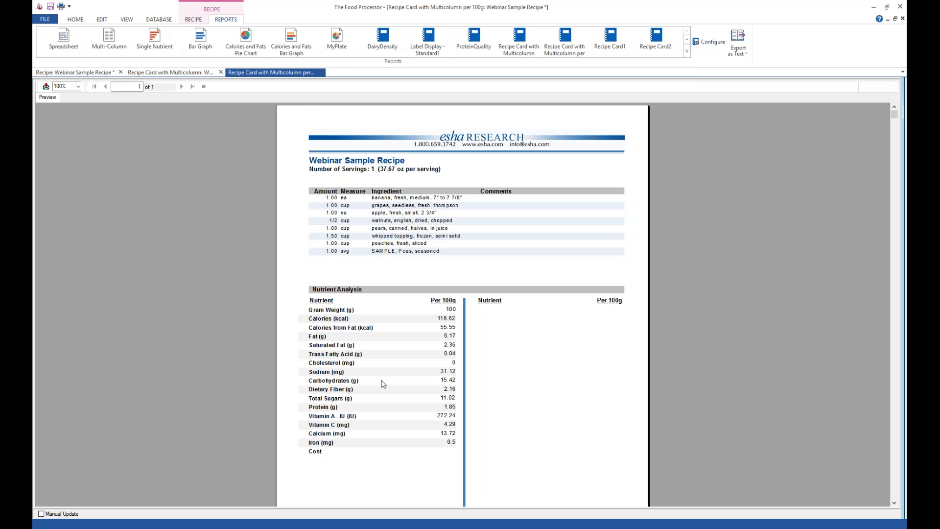
{"action": "left_click", "coordinate": [164, 73]}
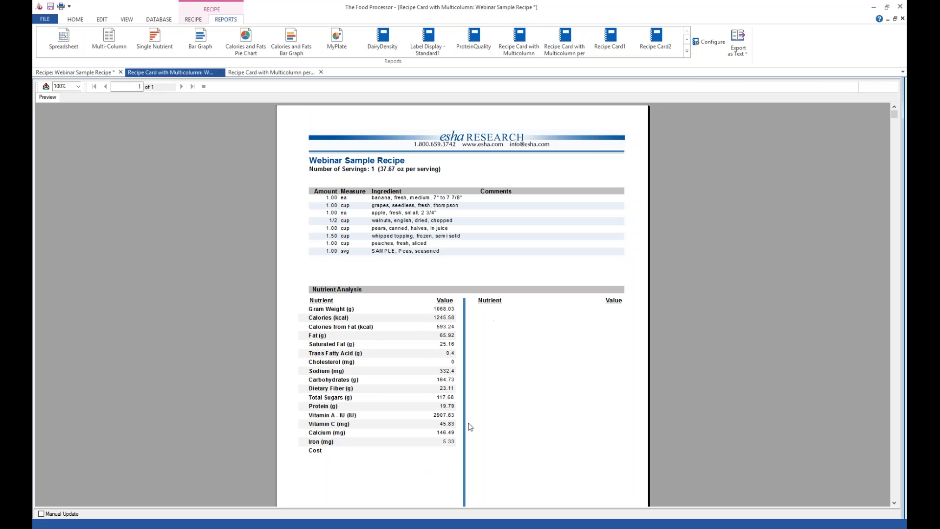
{"action": "left_click", "coordinate": [269, 73]}
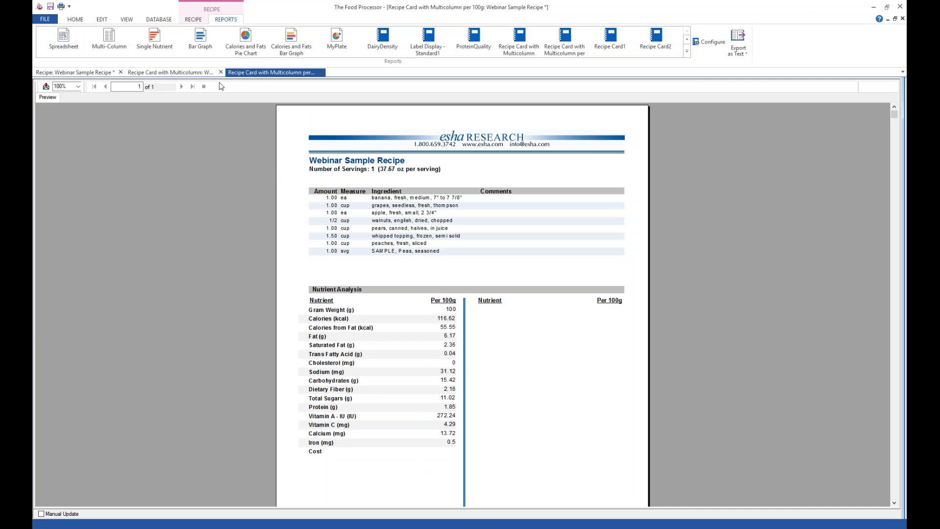
{"action": "left_click", "coordinate": [221, 72]}
{"action": "left_click", "coordinate": [220, 72]}
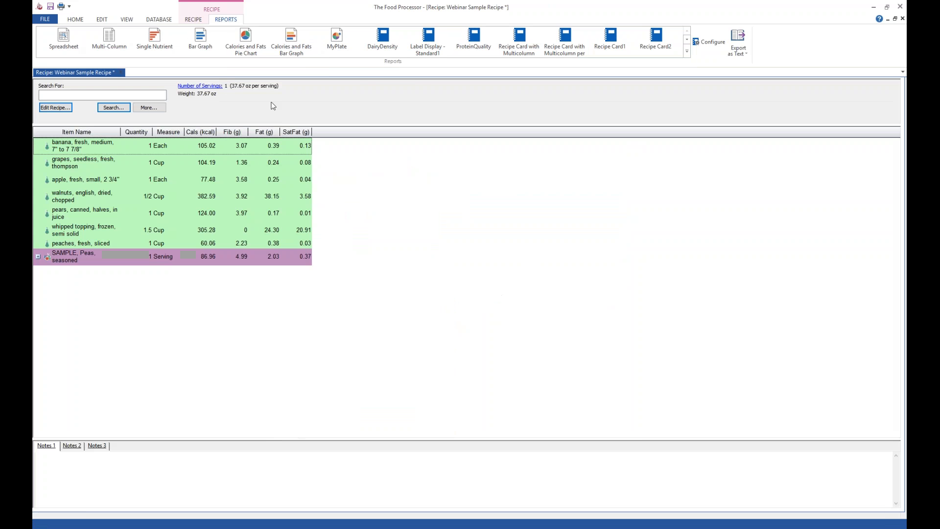
View the ProteinQuality report with the recipe's amino acid scores, close it, and look over the full list of recipe reports
{"action": "left_click", "coordinate": [474, 47]}
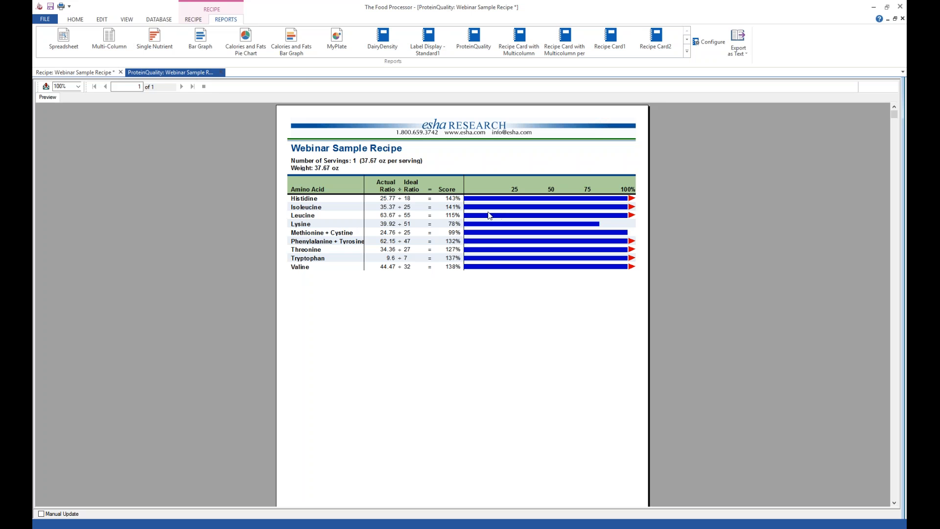
{"action": "left_click", "coordinate": [221, 73]}
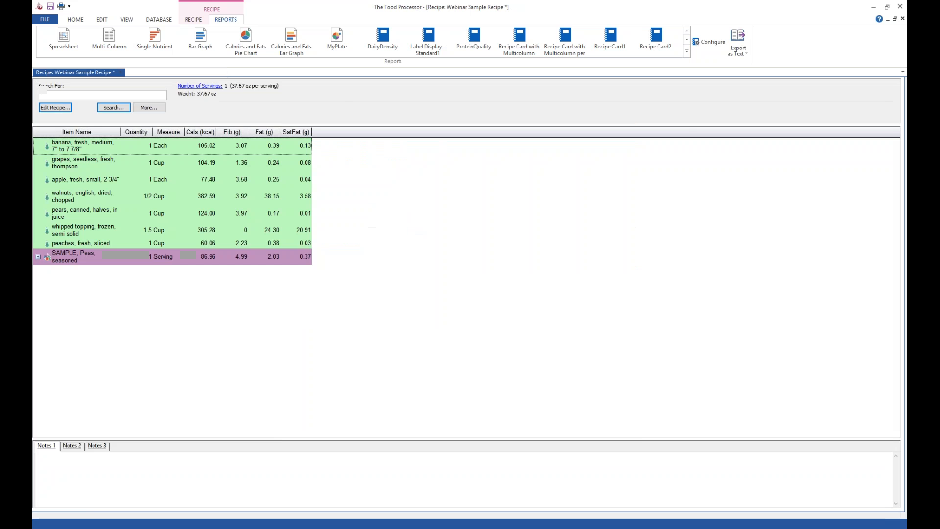
{"action": "left_click", "coordinate": [687, 51]}
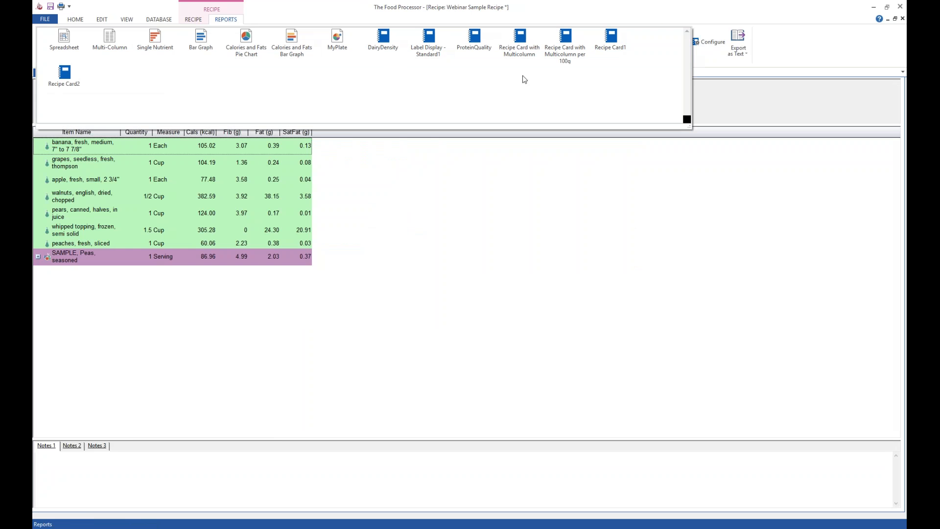
{"action": "left_click", "coordinate": [386, 214]}
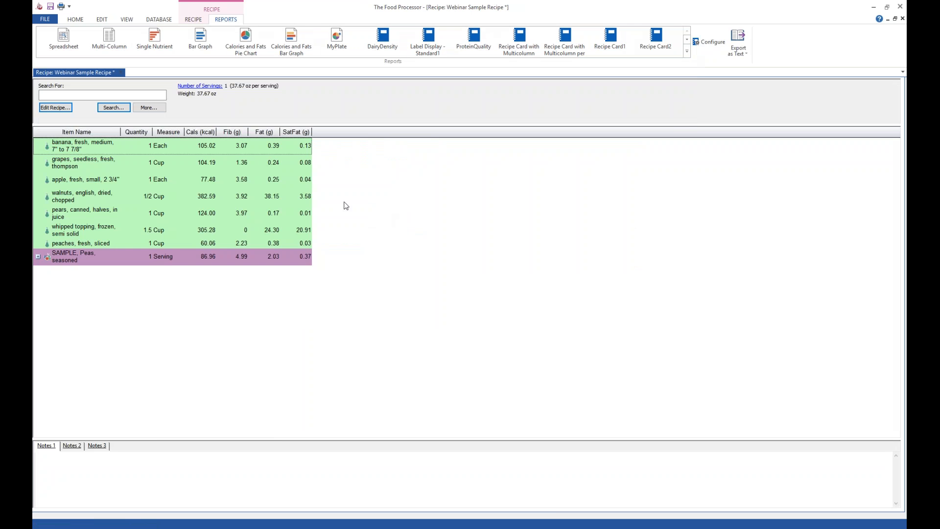
Open the existing sample person record and display the reports available for it
{"action": "left_click", "coordinate": [75, 20]}
{"action": "left_click", "coordinate": [65, 41]}
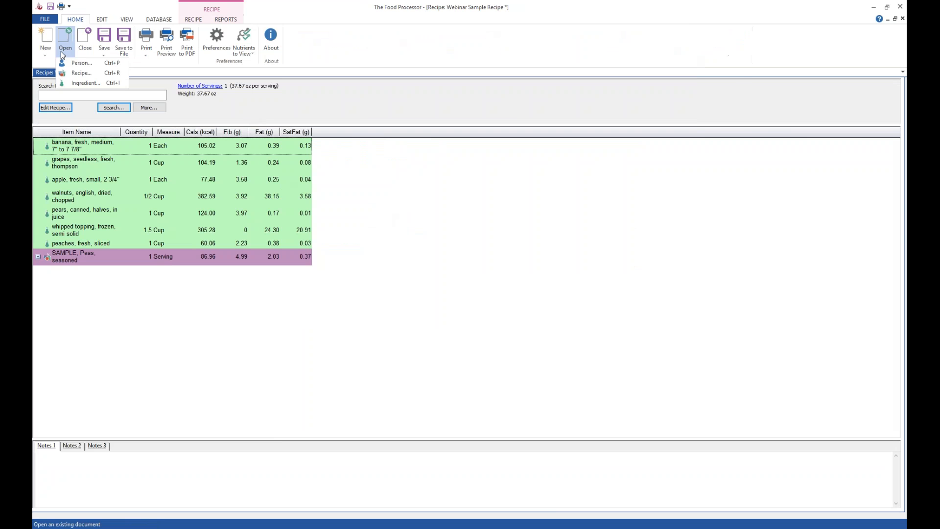
{"action": "left_click", "coordinate": [93, 68]}
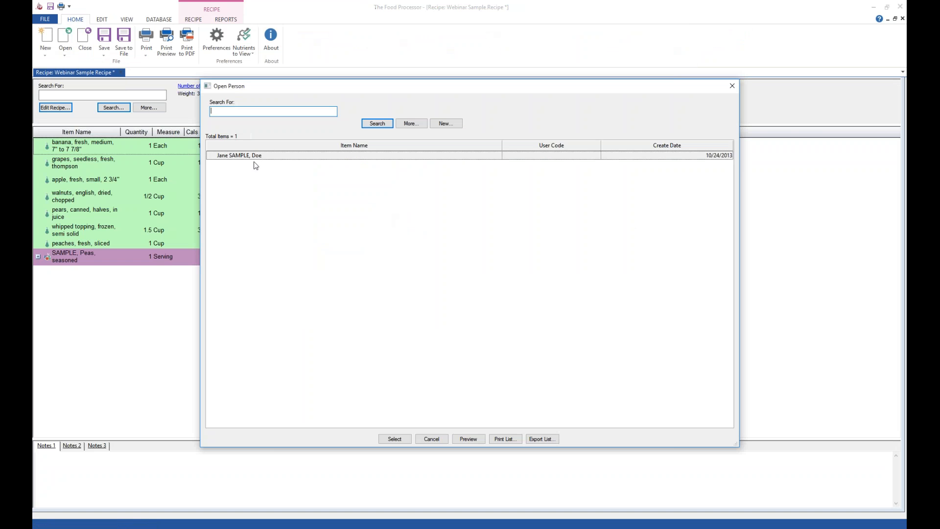
{"action": "double_click", "coordinate": [253, 156]}
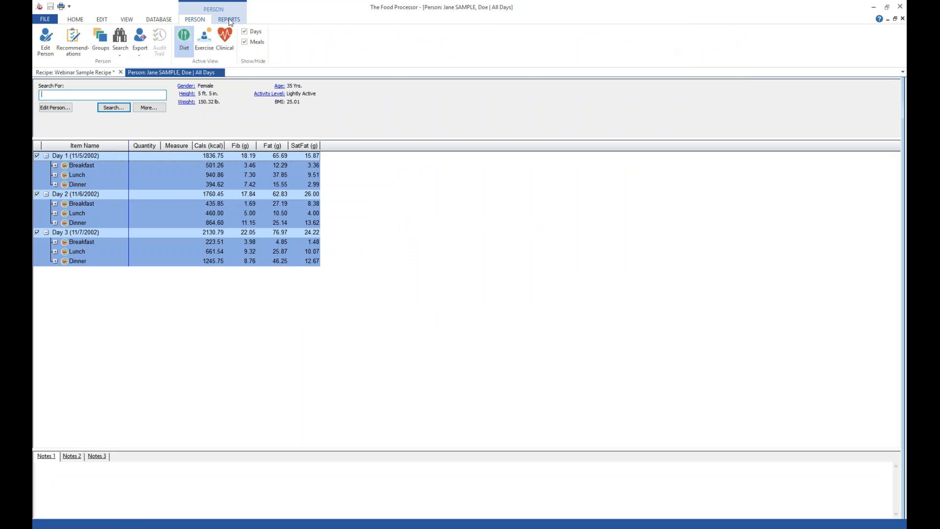
{"action": "left_click", "coordinate": [228, 19]}
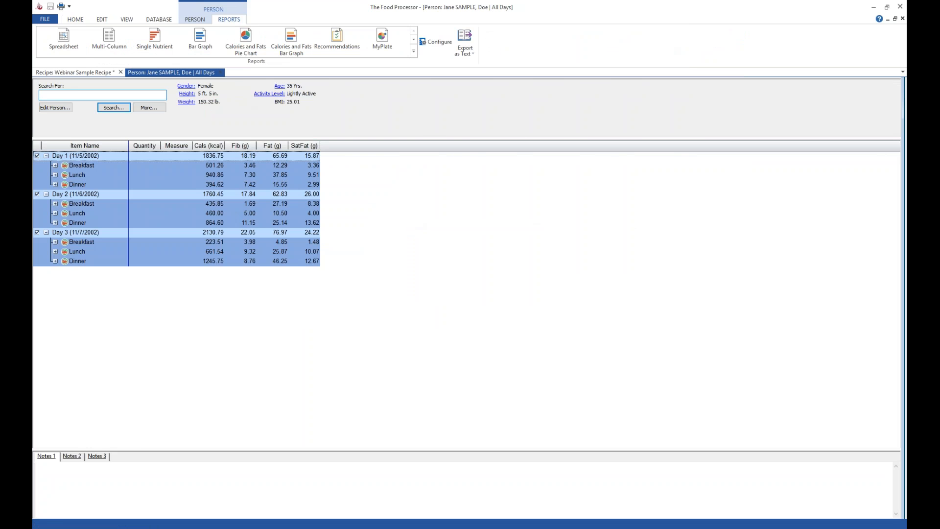
Open the person's Spreadsheet report and inspect the individual food items under Day 1 Breakfast, collapsing that meal again
{"action": "left_click", "coordinate": [63, 38]}
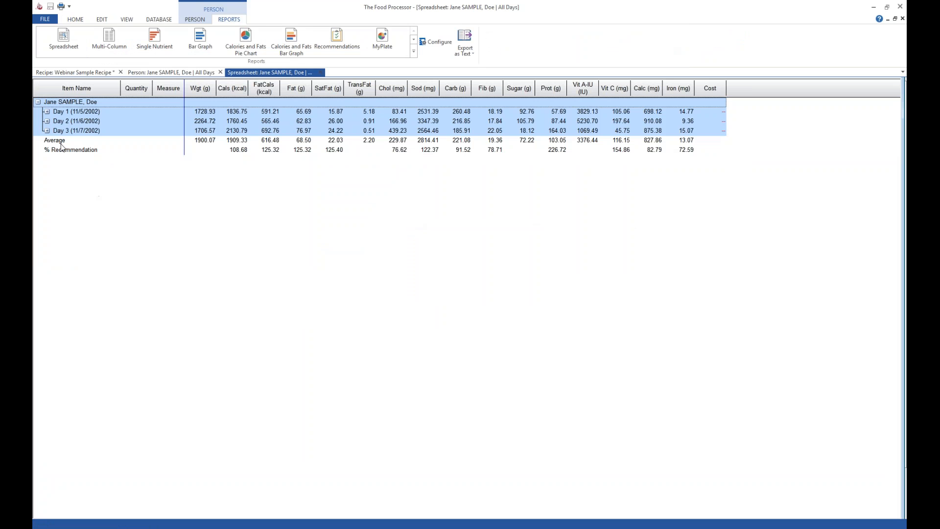
{"action": "left_click", "coordinate": [47, 112]}
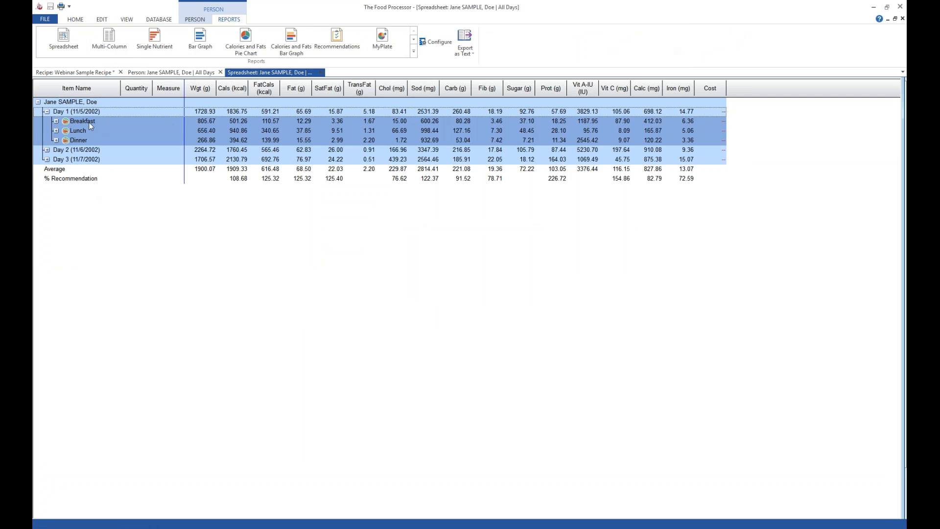
{"action": "left_click", "coordinate": [56, 121]}
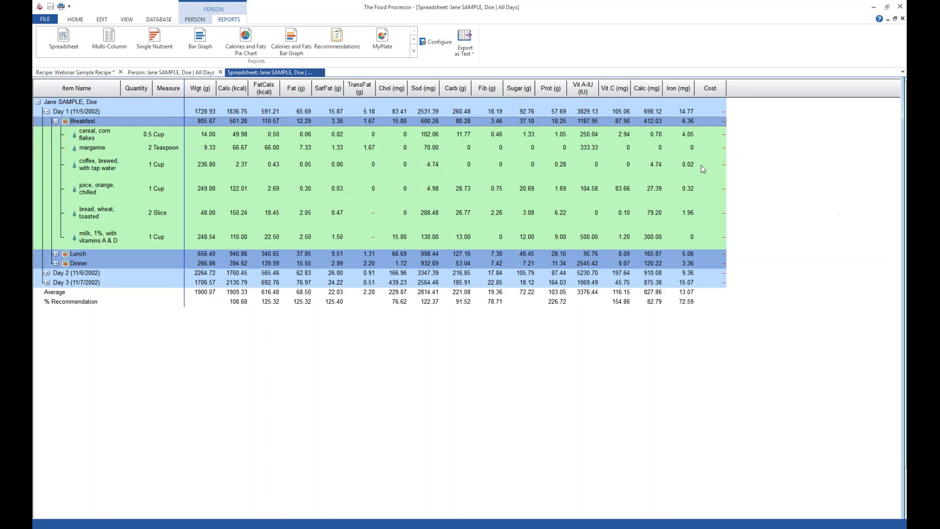
{"action": "left_click", "coordinate": [56, 121]}
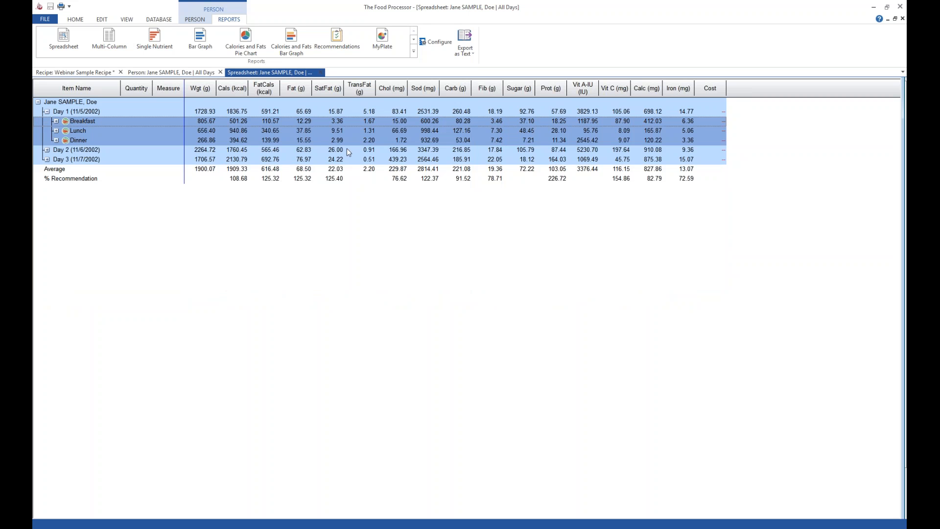
Expand Day 2 and Day 3 in the Spreadsheet report to view their meals, and collapse all three days
{"action": "left_click", "coordinate": [47, 150]}
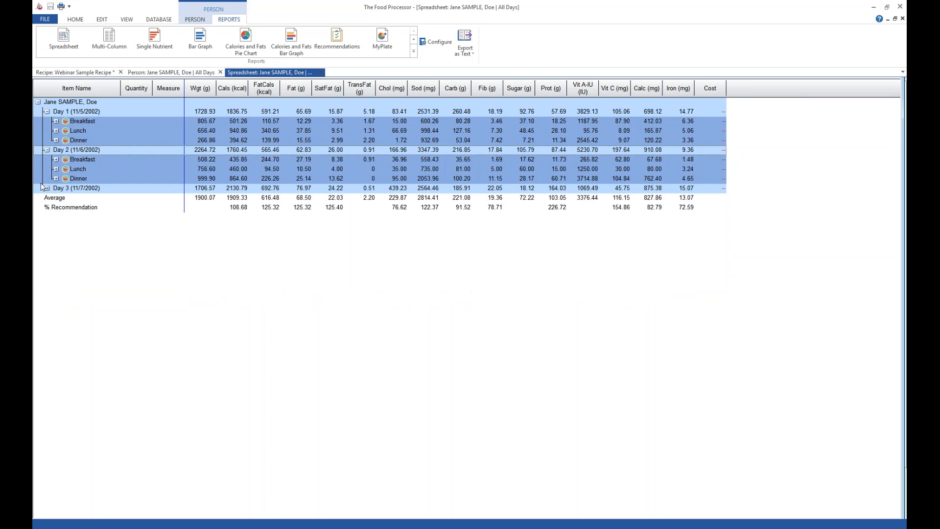
{"action": "left_click", "coordinate": [47, 188]}
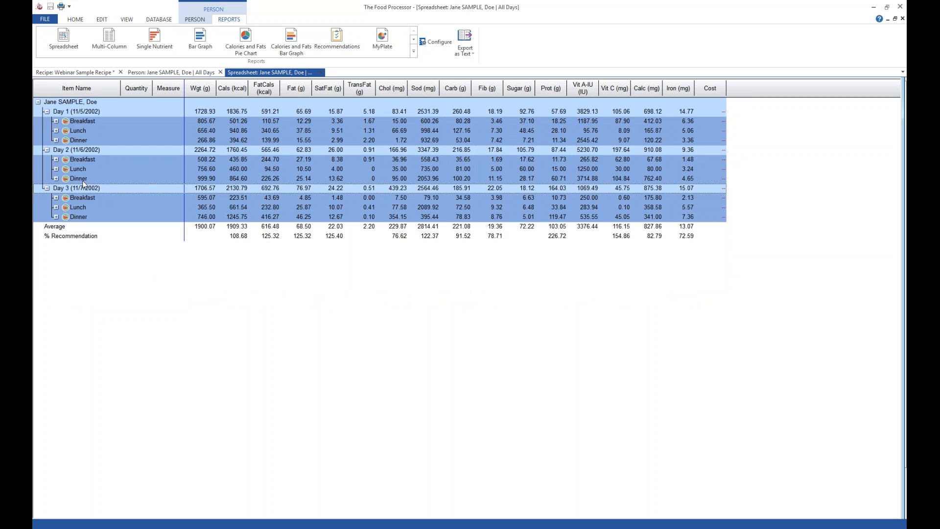
{"action": "left_click", "coordinate": [47, 188]}
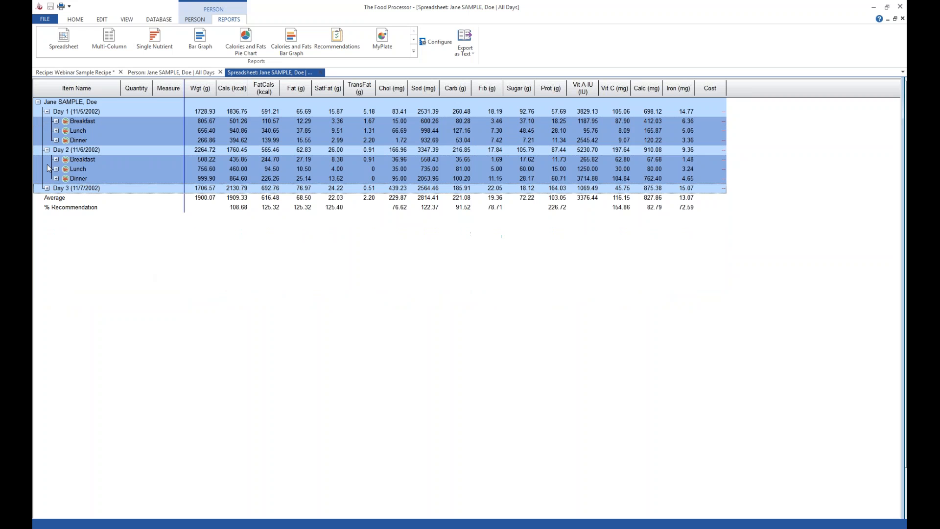
{"action": "left_click", "coordinate": [49, 153]}
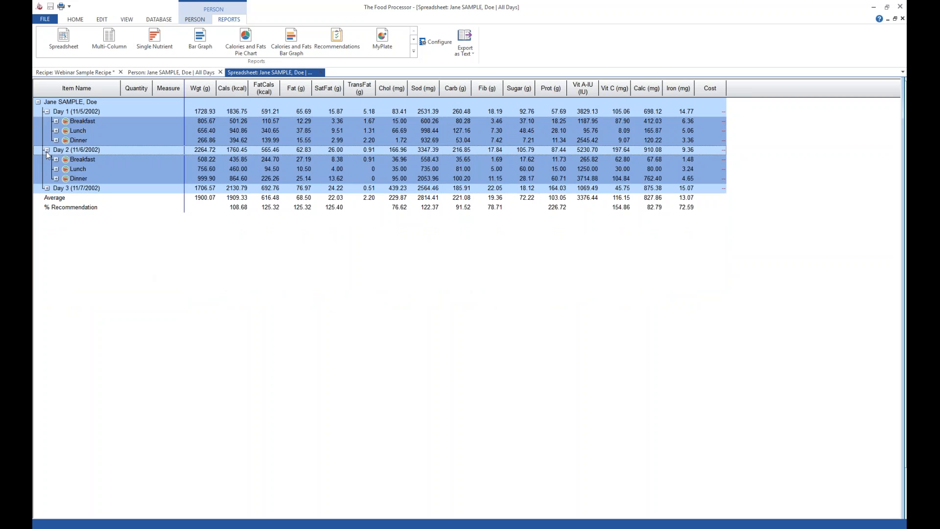
{"action": "left_click", "coordinate": [47, 150]}
{"action": "left_click", "coordinate": [47, 112]}
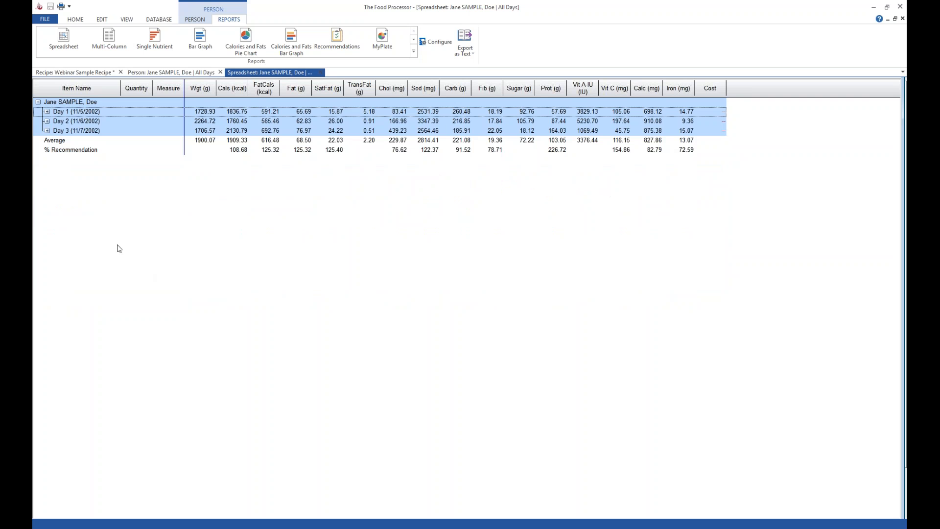
Examine the Average and % Recommendation rows of the person's Spreadsheet report, and close the report
{"action": "left_click", "coordinate": [79, 143]}
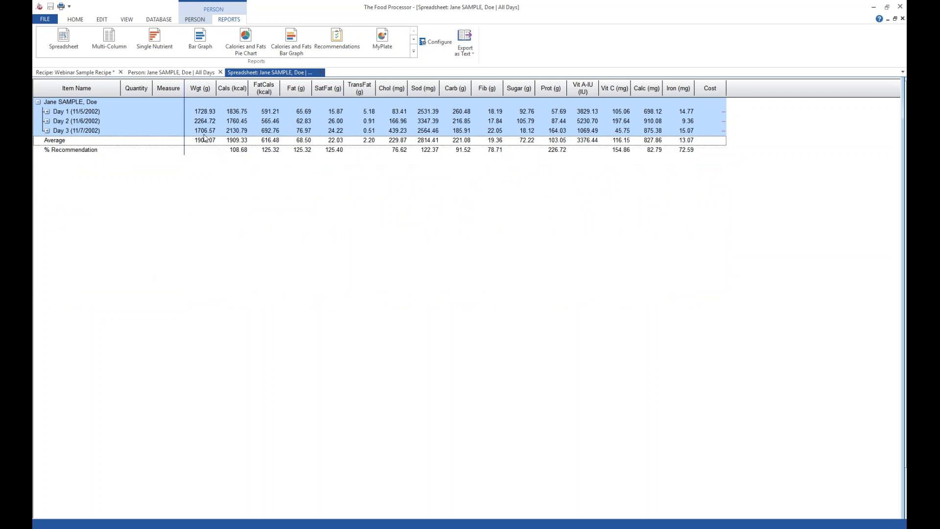
{"action": "left_click", "coordinate": [104, 149]}
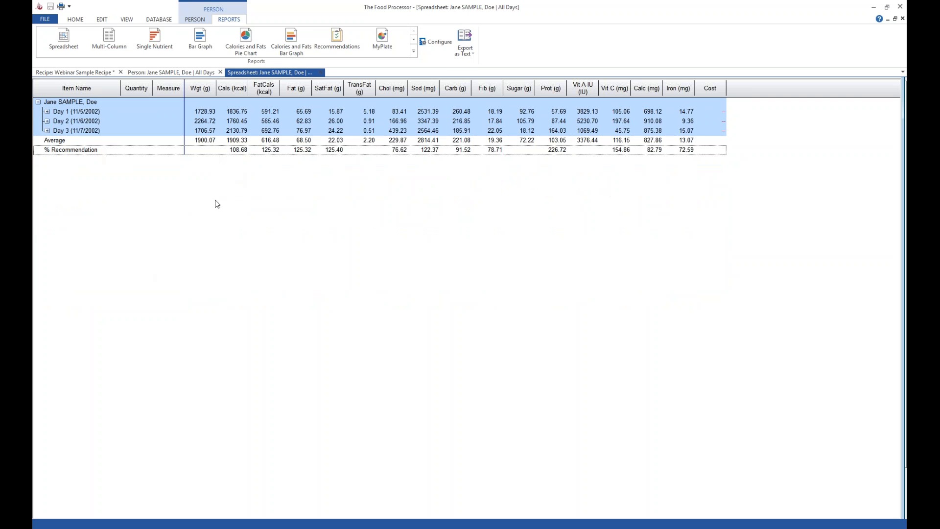
{"action": "left_click", "coordinate": [321, 72]}
Open the person's Multi-Column report and compare its values with the Average row of a reopened Spreadsheet report
{"action": "left_click", "coordinate": [116, 42]}
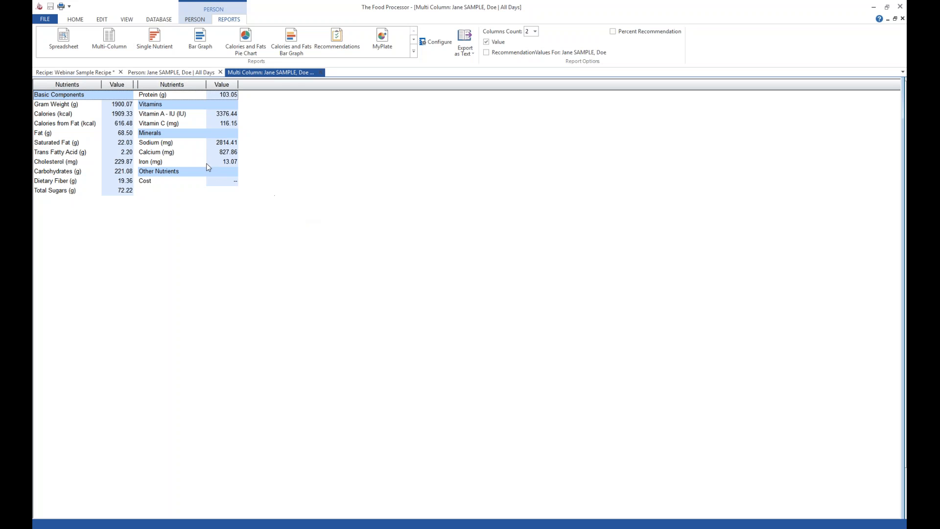
{"action": "left_click", "coordinate": [147, 72]}
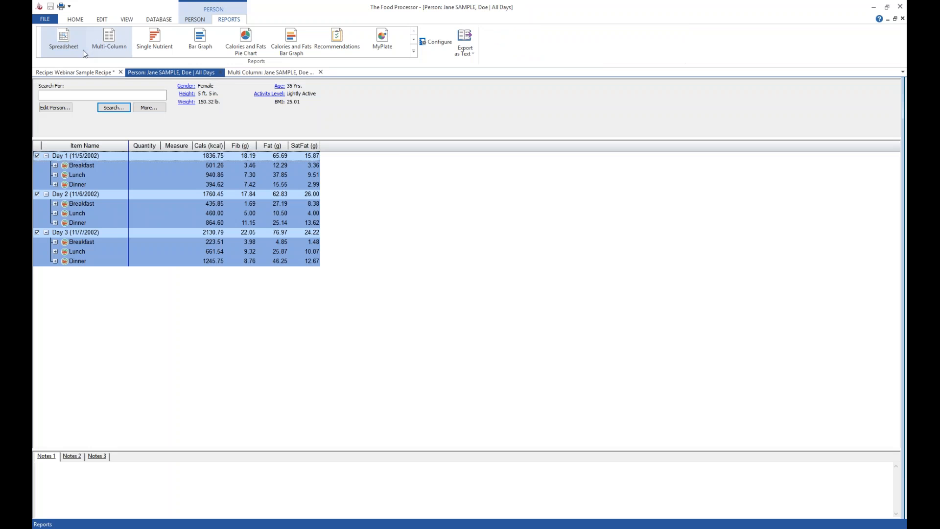
{"action": "left_click", "coordinate": [74, 42]}
{"action": "left_click", "coordinate": [61, 142]}
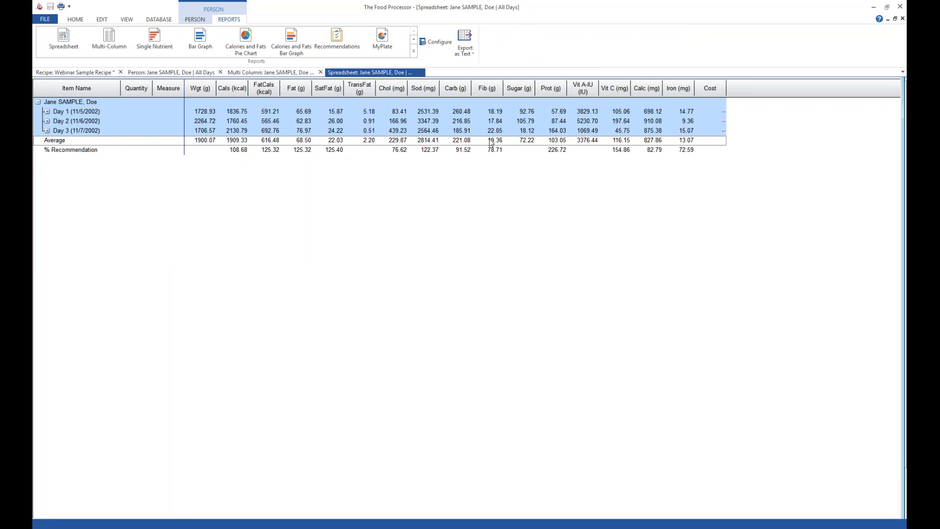
{"action": "left_click", "coordinate": [276, 73]}
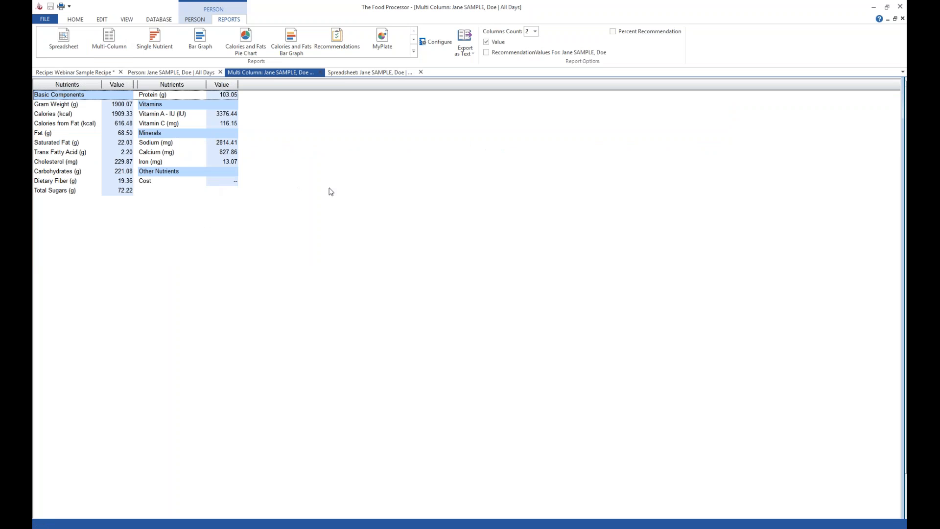
Add the person's recommendation values and Percent Recommendation to the Multi-Column report, and close both open reports
{"action": "left_click", "coordinate": [486, 53]}
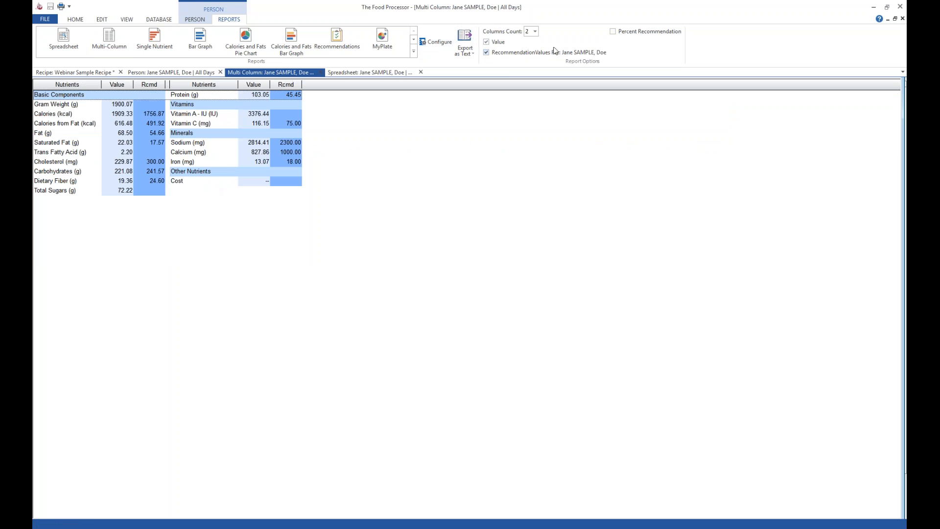
{"action": "left_click", "coordinate": [614, 31]}
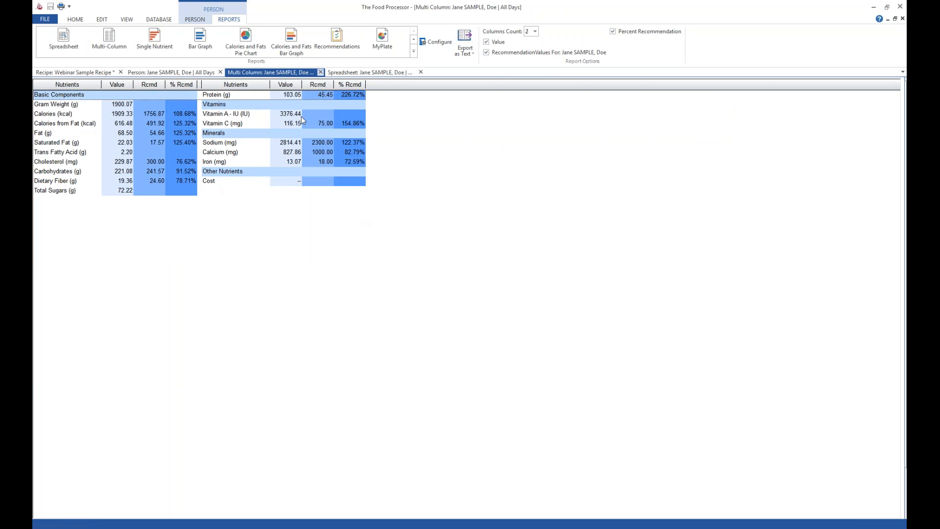
{"action": "left_click", "coordinate": [321, 72]}
{"action": "left_click", "coordinate": [321, 72]}
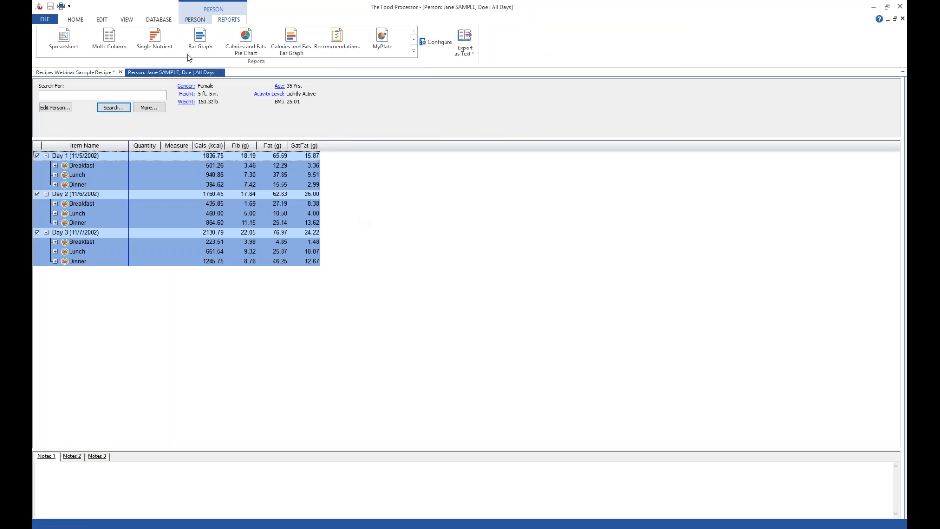
Open the person's Single Nutrient report for Total Sugars, expand Day 1 to view its meals, and close the report
{"action": "left_click", "coordinate": [159, 45]}
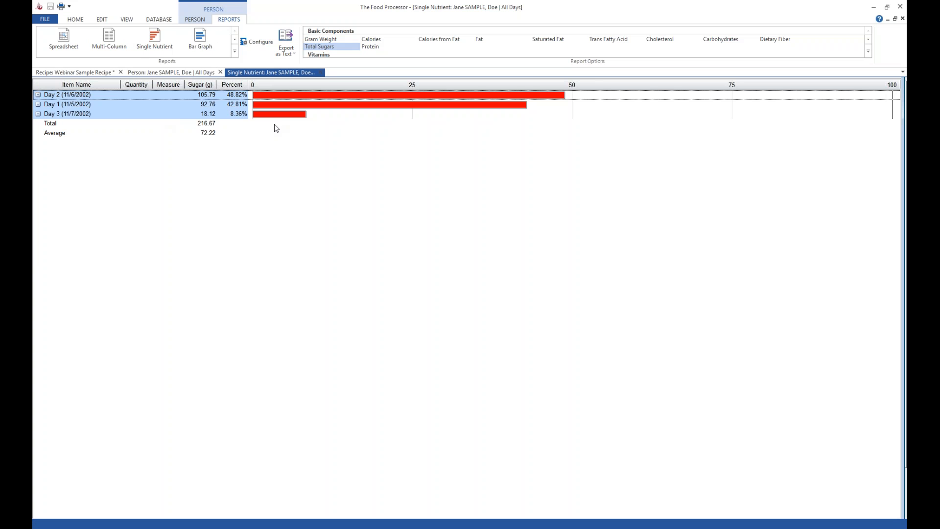
{"action": "left_click", "coordinate": [39, 104]}
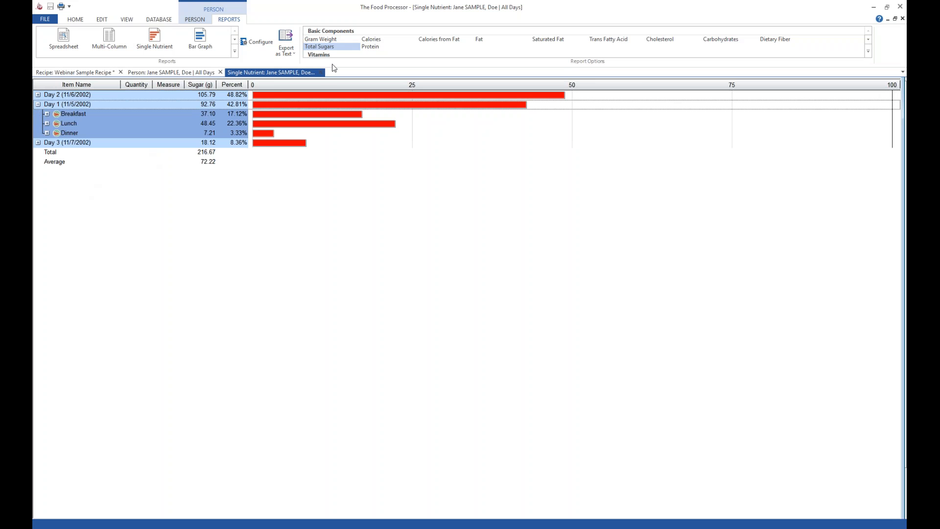
{"action": "left_click", "coordinate": [321, 73]}
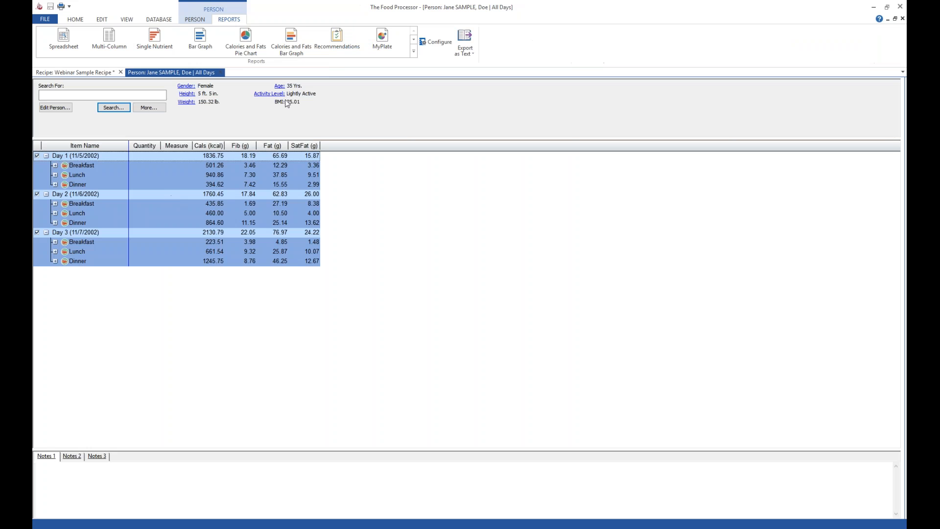
Open the person's Bar Graph report, show Diet Adequacy and Percent Recommendation in it, and close the report
{"action": "left_click", "coordinate": [200, 38]}
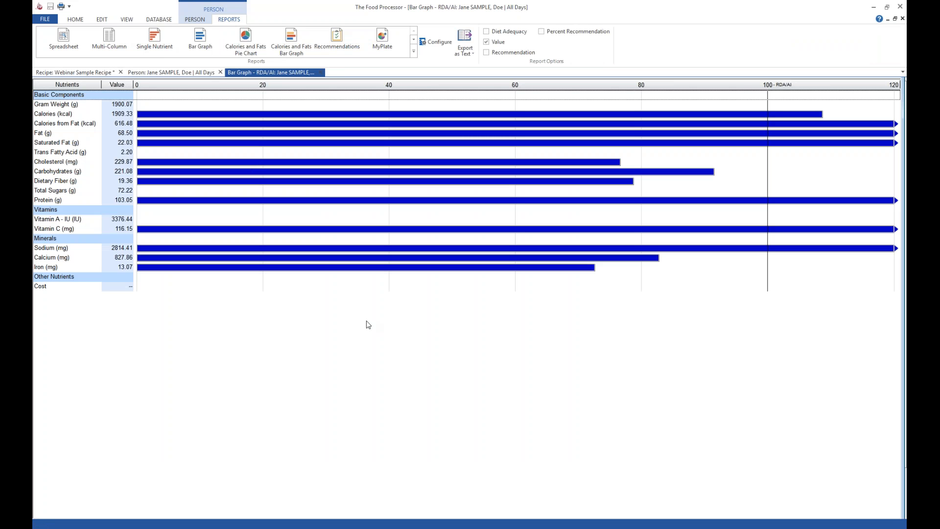
{"action": "left_click", "coordinate": [500, 35]}
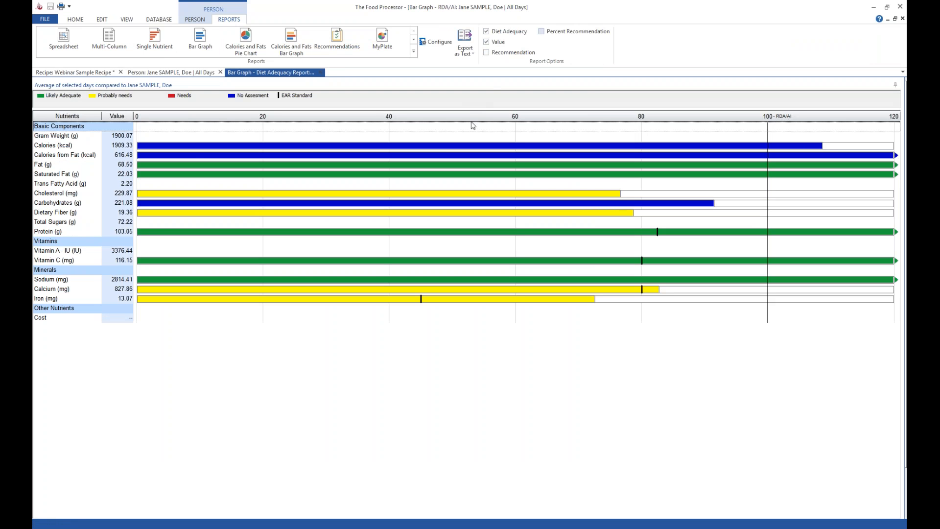
{"action": "left_click", "coordinate": [558, 31]}
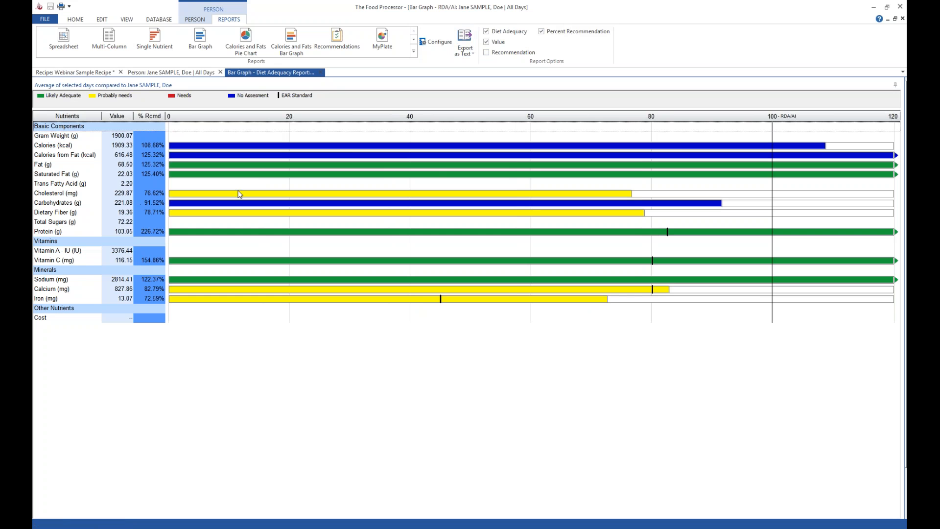
{"action": "left_click", "coordinate": [320, 72]}
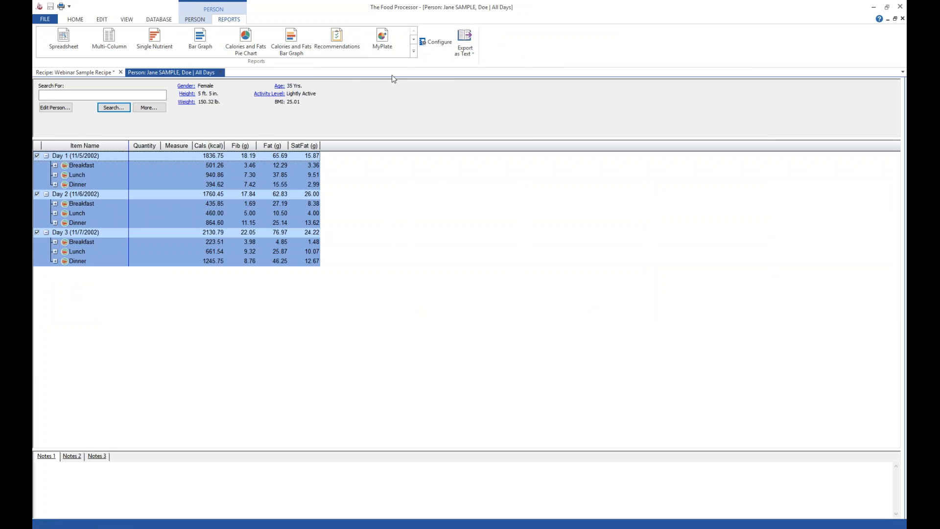
View the person's recommended nutrient values in the Recommendations report, and close the report
{"action": "left_click", "coordinate": [335, 47]}
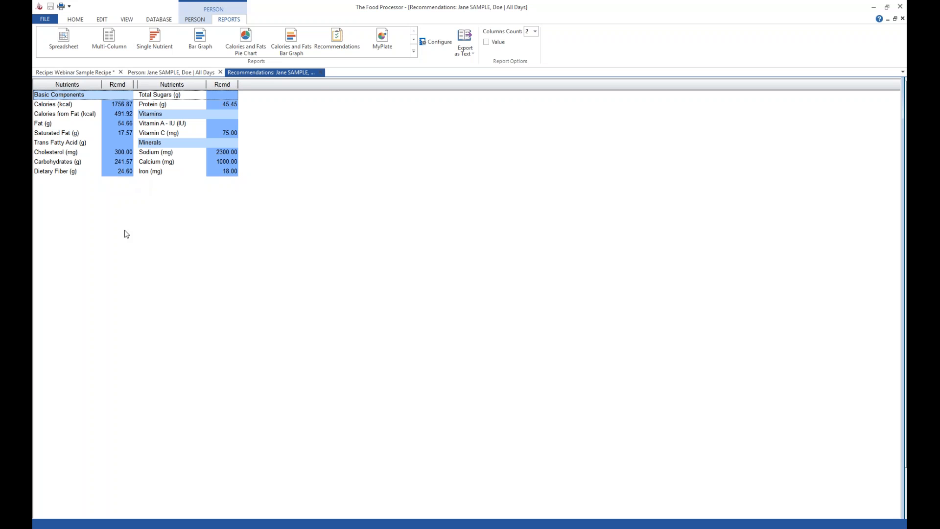
{"action": "left_click", "coordinate": [320, 73]}
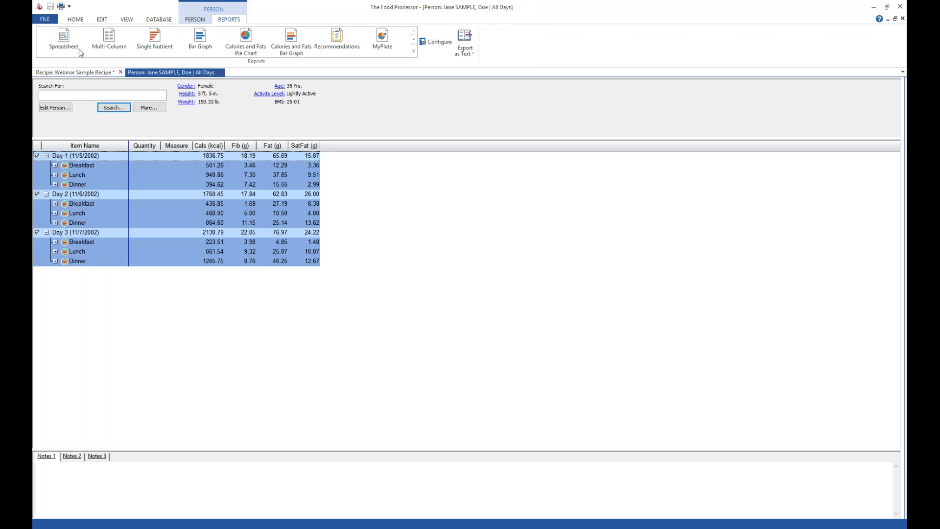
View the Reports section of the program preferences, and cancel the preferences dialog
{"action": "left_click", "coordinate": [77, 20]}
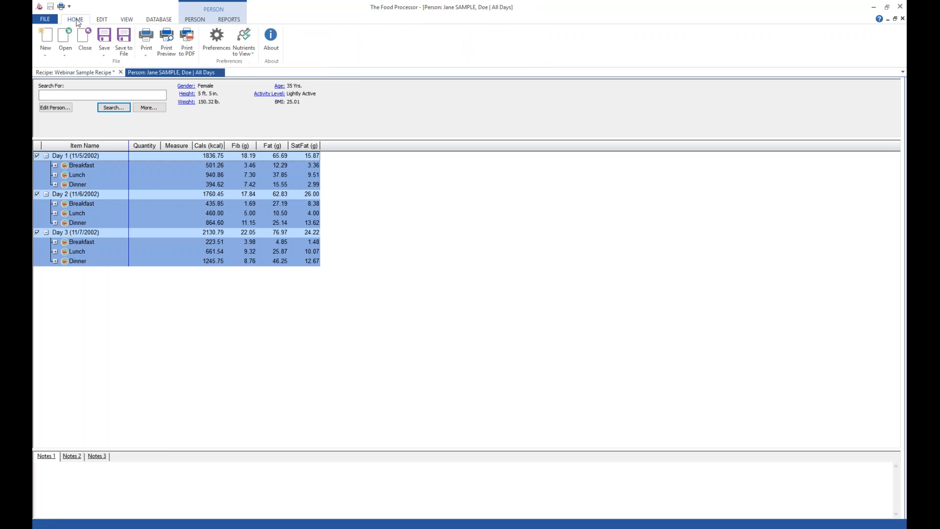
{"action": "left_click", "coordinate": [214, 49]}
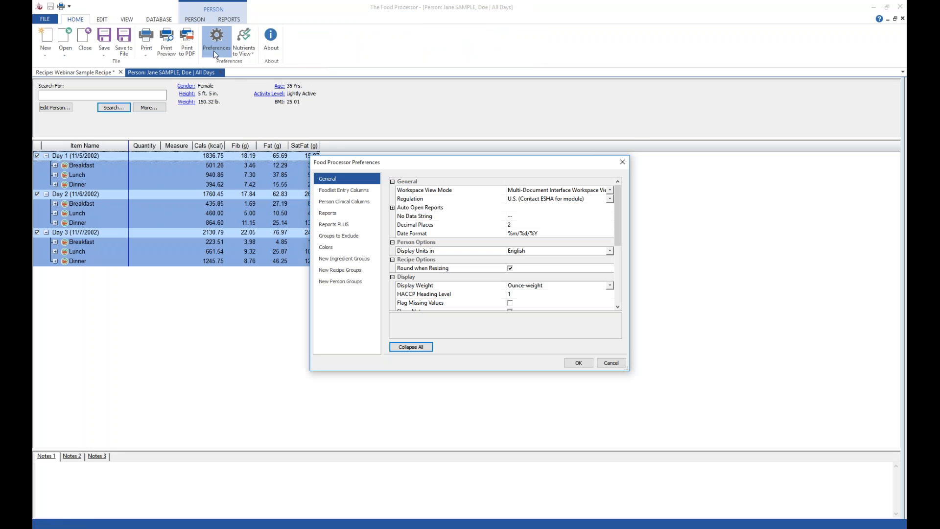
{"action": "left_click", "coordinate": [329, 215]}
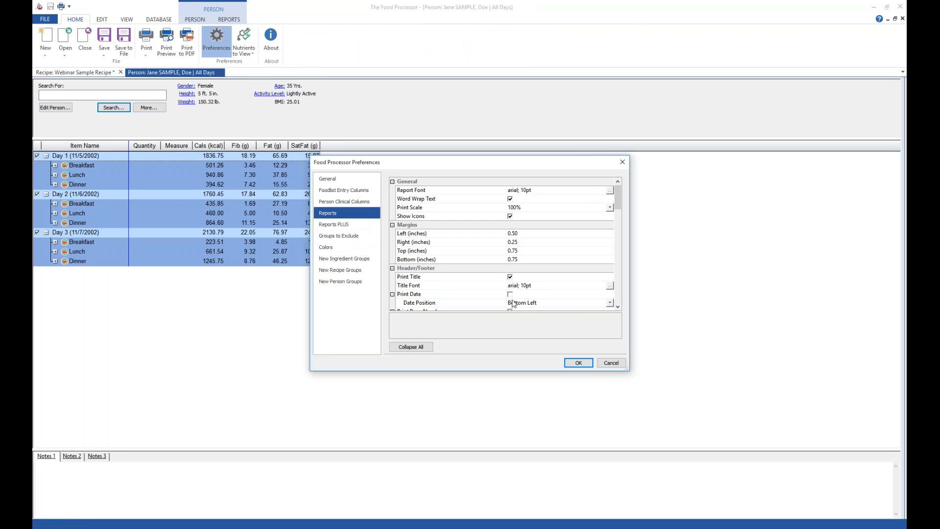
{"action": "left_click", "coordinate": [612, 363]}
Switch to the Webinar Sample Recipe and display the full gallery of its available reports
{"action": "left_click", "coordinate": [84, 74]}
{"action": "left_click", "coordinate": [223, 19]}
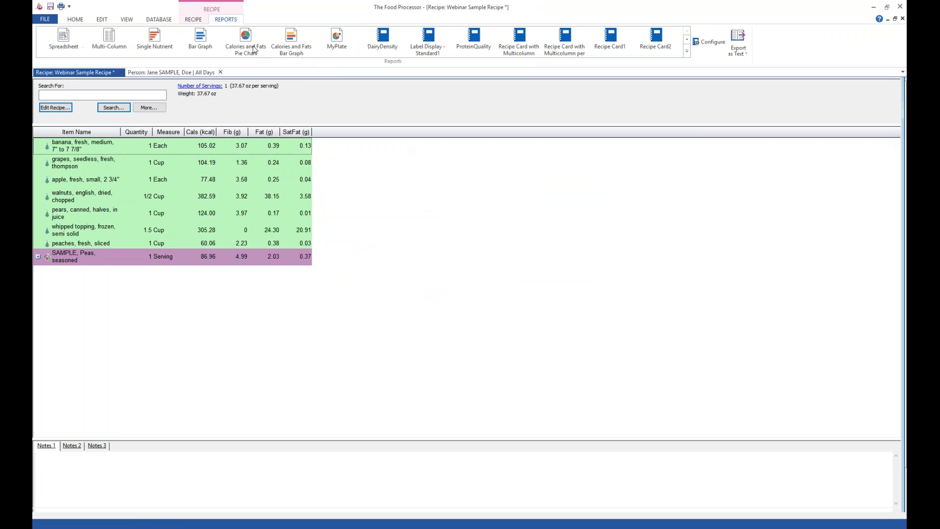
{"action": "left_click", "coordinate": [687, 51]}
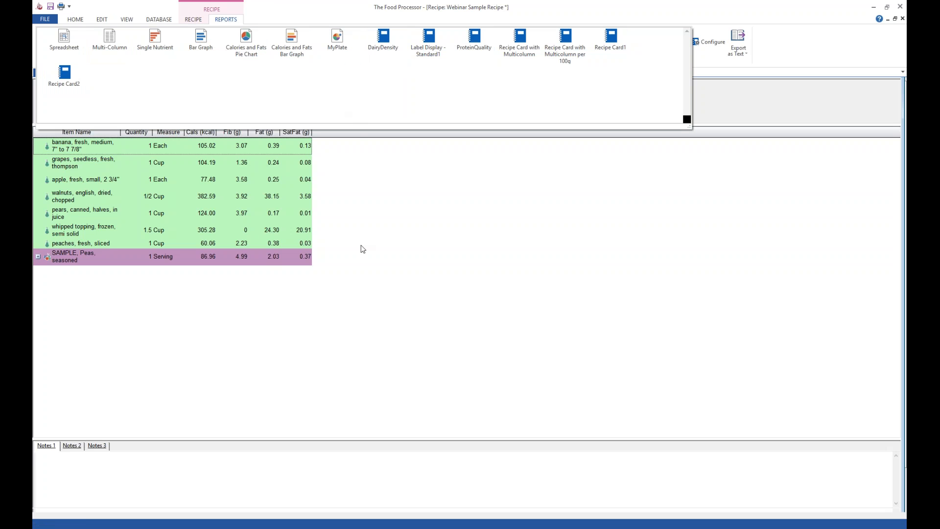
Open the Reports preferences and examine the margin, title, date, page number and header text settings
{"action": "left_click", "coordinate": [75, 19]}
{"action": "left_click", "coordinate": [216, 39]}
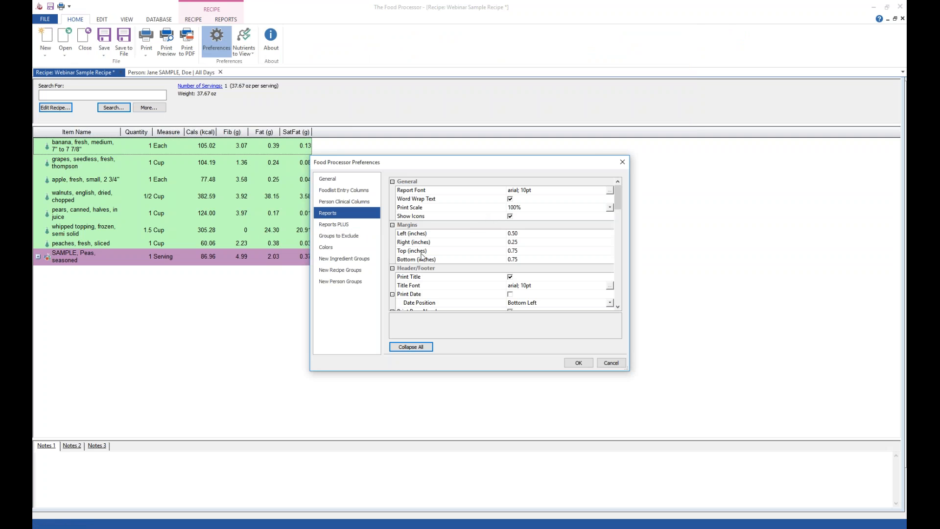
{"action": "scroll", "coordinate": [450, 250], "scroll_direction": "down", "scroll_amount": 2}
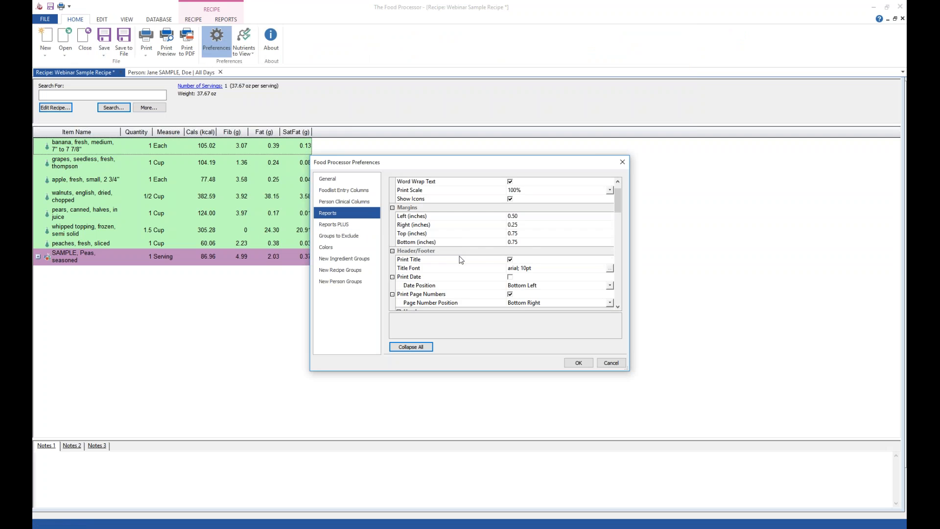
{"action": "scroll", "coordinate": [476, 267], "scroll_direction": "down", "scroll_amount": 1}
{"action": "scroll", "coordinate": [476, 246], "scroll_direction": "up", "scroll_amount": 1}
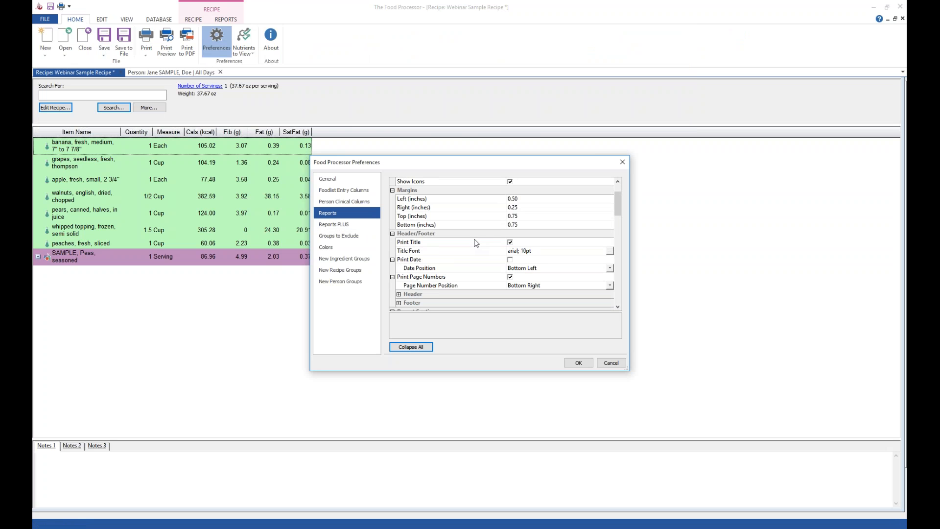
{"action": "scroll", "coordinate": [470, 247], "scroll_direction": "down", "scroll_amount": 1}
{"action": "scroll", "coordinate": [462, 247], "scroll_direction": "down", "scroll_amount": 1}
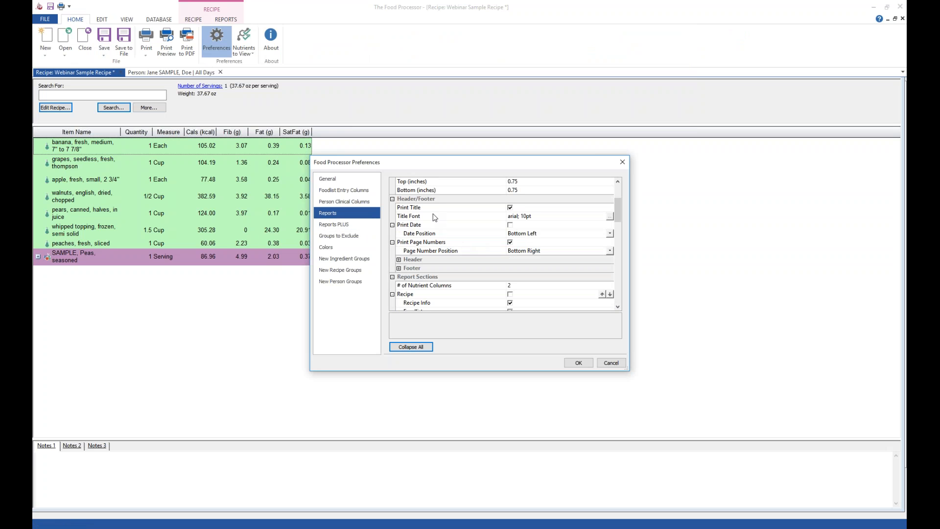
{"action": "left_click", "coordinate": [399, 260]}
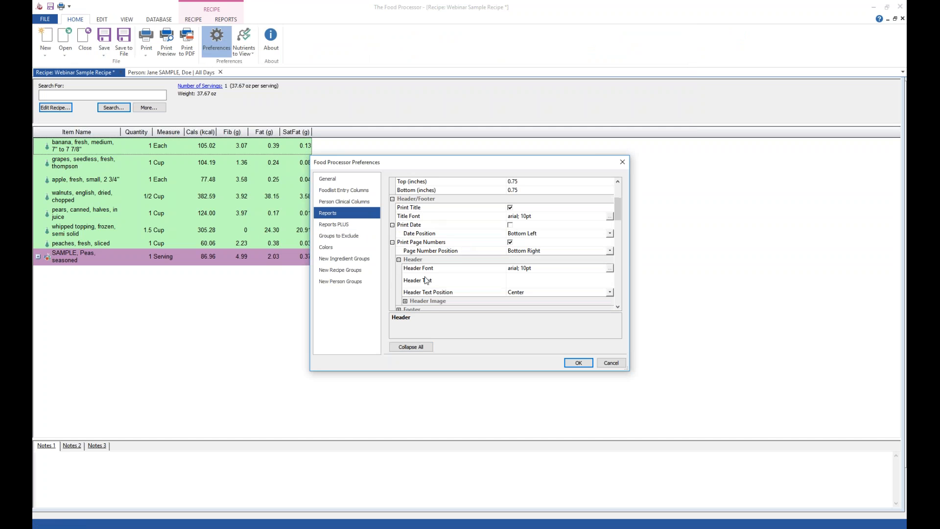
{"action": "scroll", "coordinate": [484, 272], "scroll_direction": "down", "scroll_amount": 1}
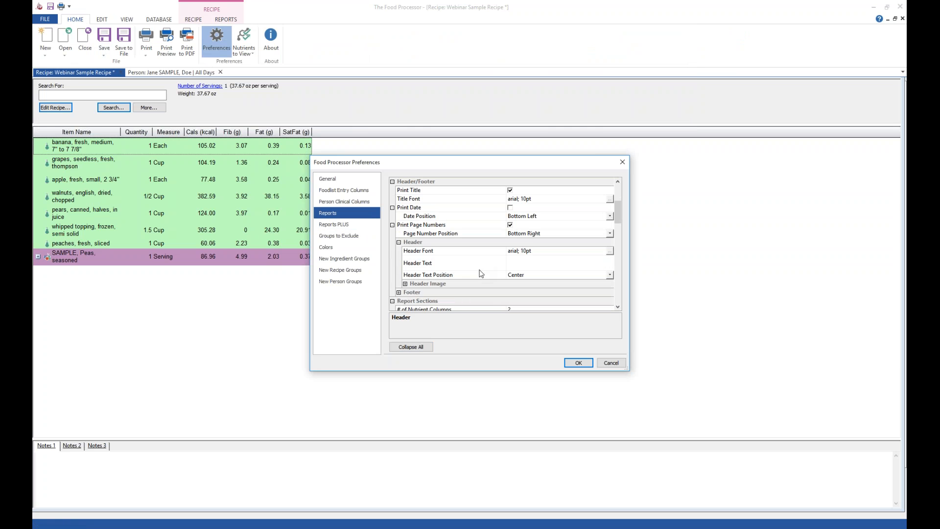
Expand the Header Image settings and examine the file path, position choices, size override and the report sections below
{"action": "left_click", "coordinate": [405, 284]}
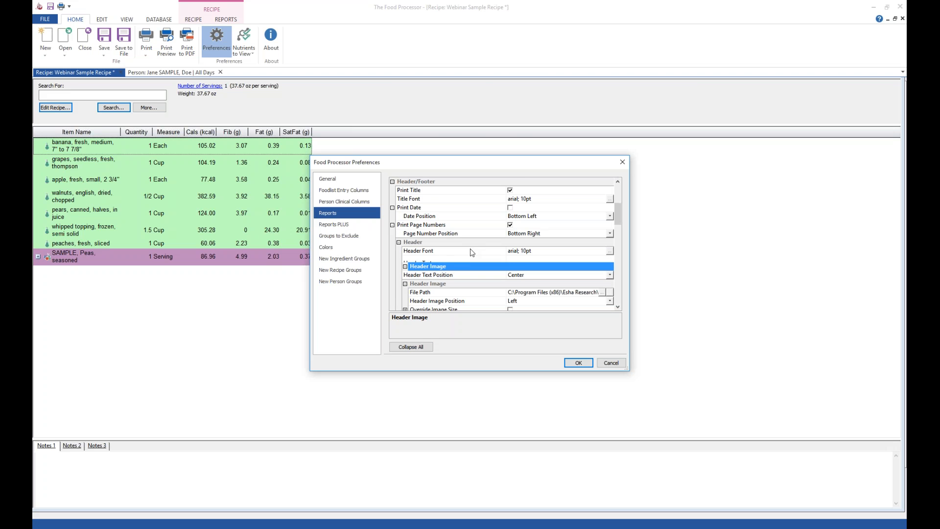
{"action": "scroll", "coordinate": [470, 253], "scroll_direction": "down", "scroll_amount": 2}
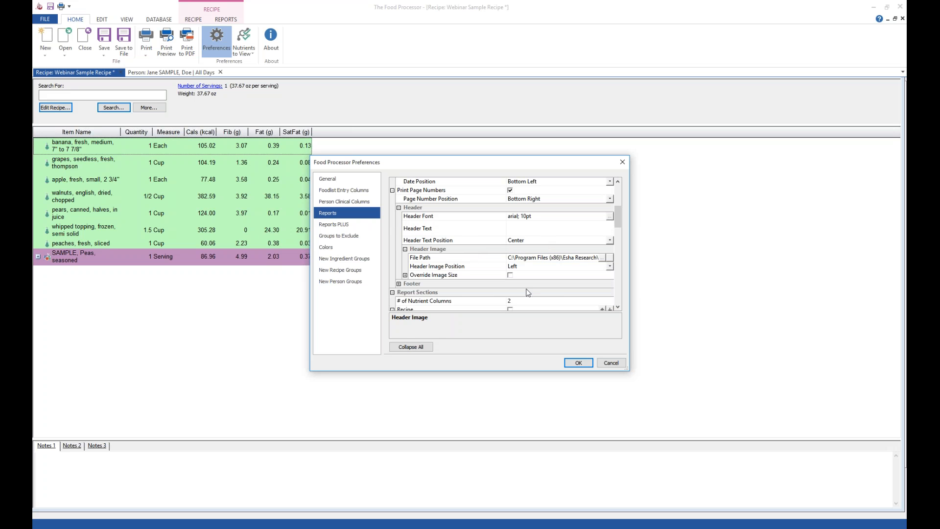
{"action": "left_click", "coordinate": [541, 267]}
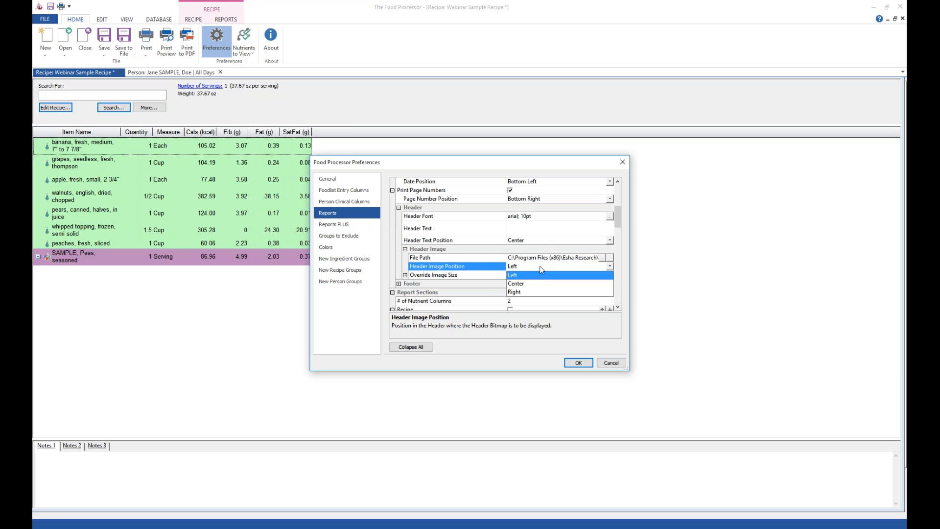
{"action": "left_click", "coordinate": [491, 248]}
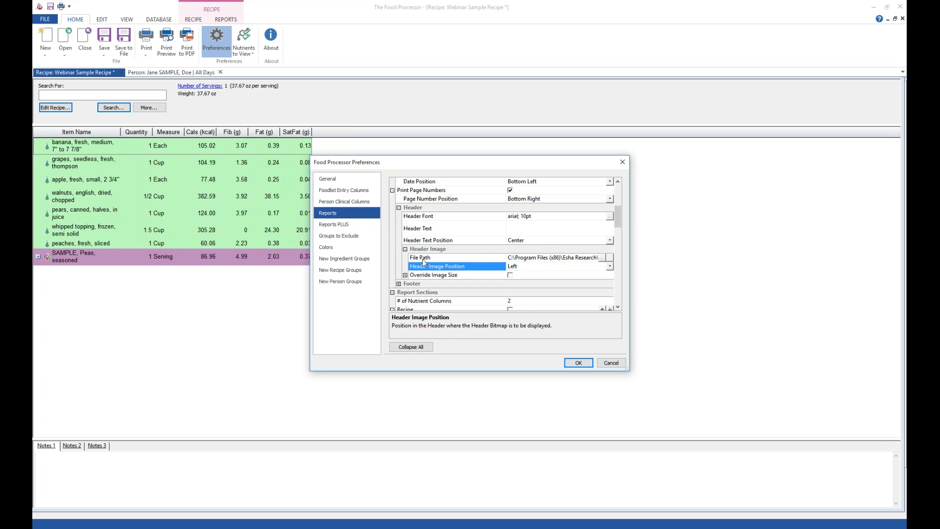
{"action": "left_click", "coordinate": [405, 275]}
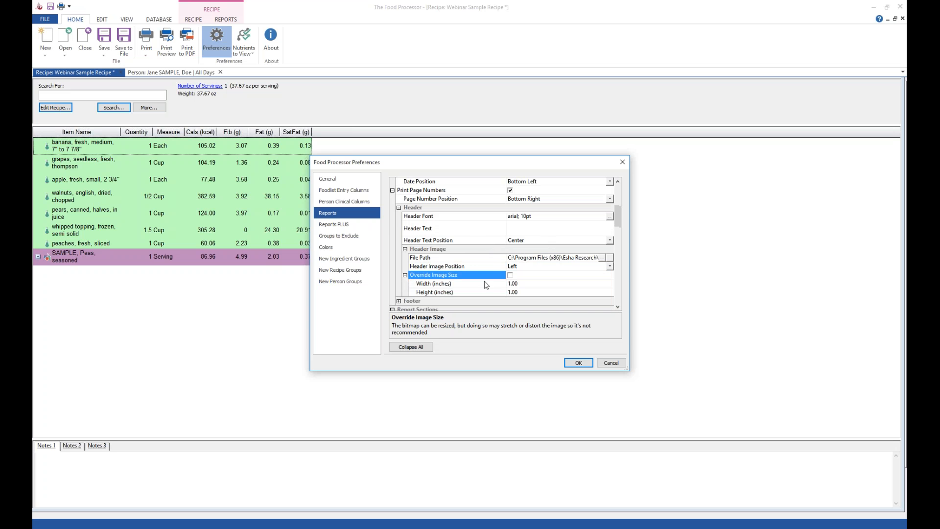
{"action": "scroll", "coordinate": [495, 252], "scroll_direction": "down", "scroll_amount": 1}
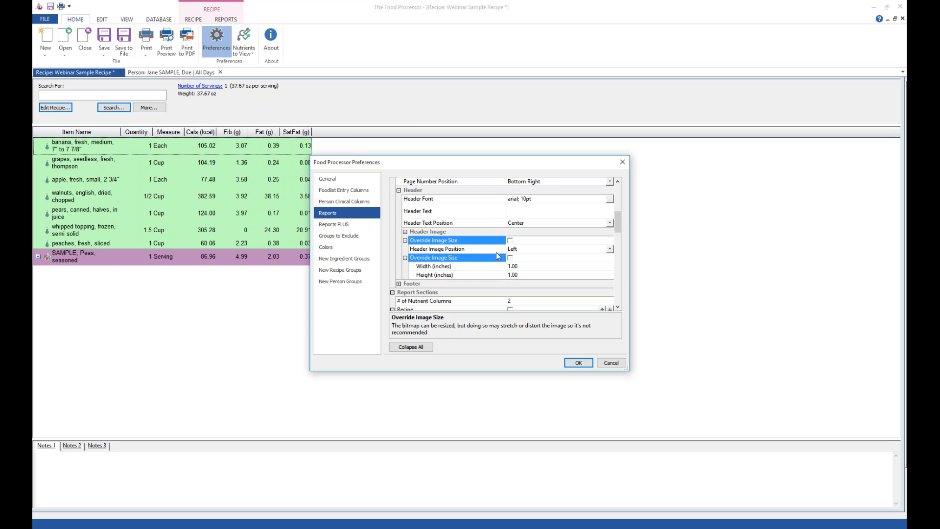
{"action": "scroll", "coordinate": [495, 251], "scroll_direction": "down", "scroll_amount": 1}
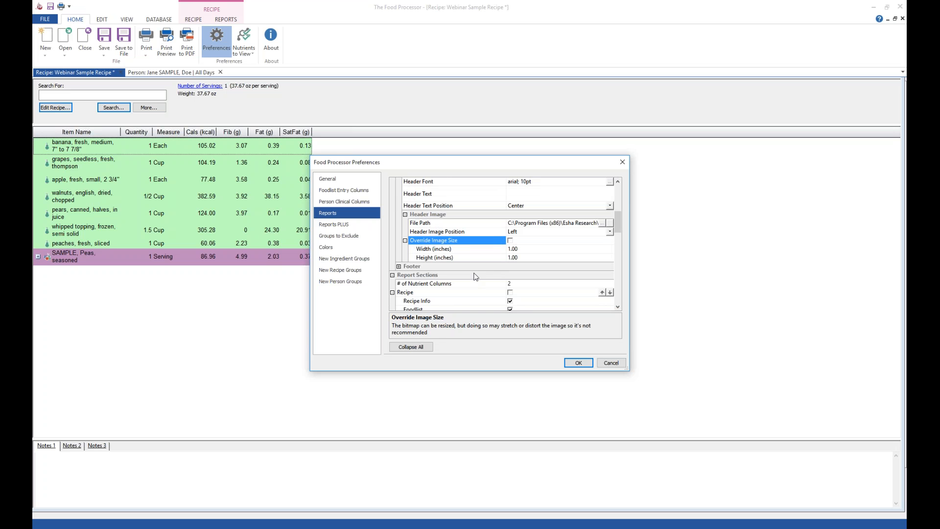
{"action": "scroll", "coordinate": [490, 269], "scroll_direction": "down", "scroll_amount": 3}
{"action": "scroll", "coordinate": [484, 256], "scroll_direction": "up", "scroll_amount": 3}
Examine the Reports PLUS header and footer preferences, including the header Text field, and close the preferences dialog
{"action": "left_click", "coordinate": [351, 225]}
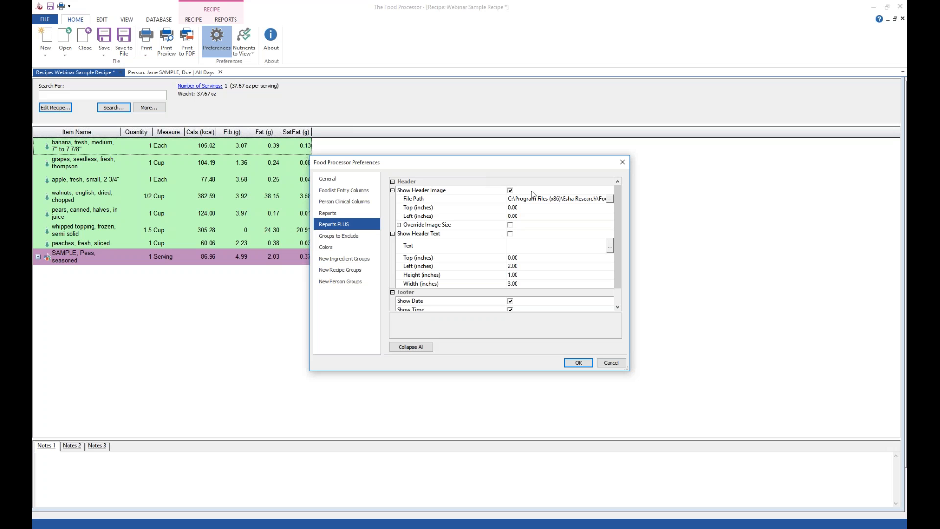
{"action": "scroll", "coordinate": [461, 233], "scroll_direction": "down", "scroll_amount": 1}
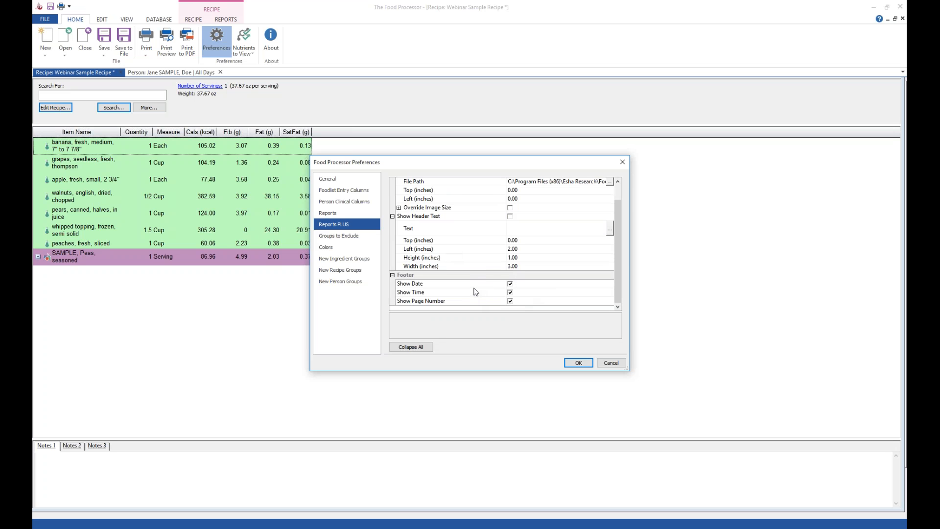
{"action": "scroll", "coordinate": [476, 292], "scroll_direction": "up", "scroll_amount": 1}
{"action": "left_click", "coordinate": [517, 246]}
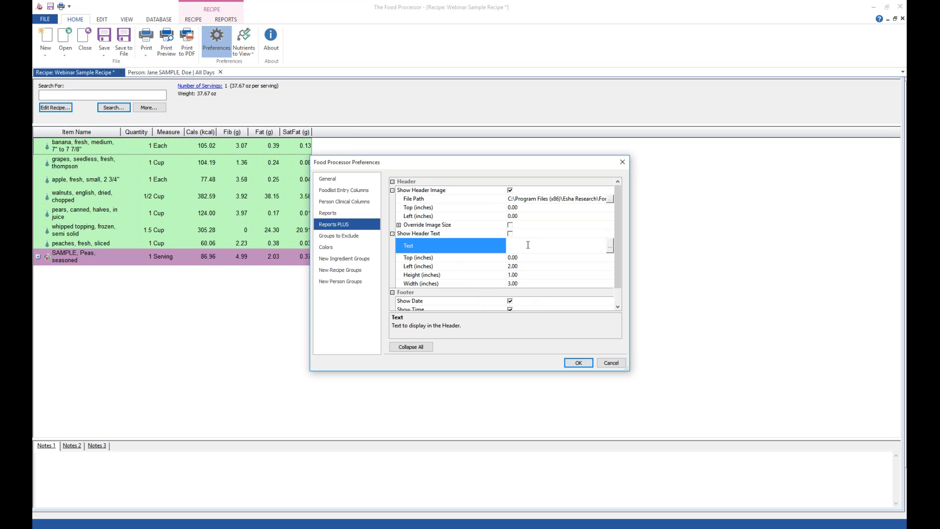
{"action": "type", "text": "R"}
{"action": "left_click", "coordinate": [578, 363]}
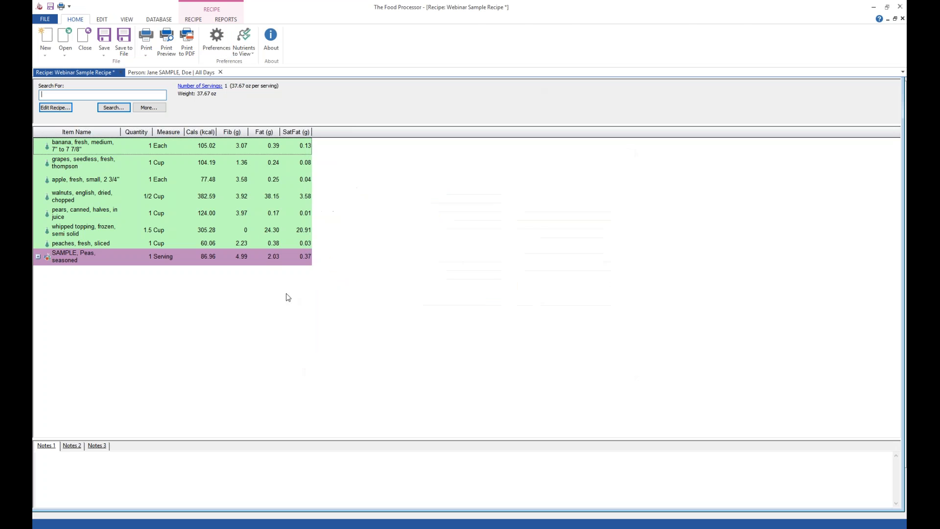
Open the recipe's Label Display - Standard1 report, try its Manual Update option, and close the report
{"action": "left_click", "coordinate": [225, 19]}
{"action": "left_click", "coordinate": [429, 41]}
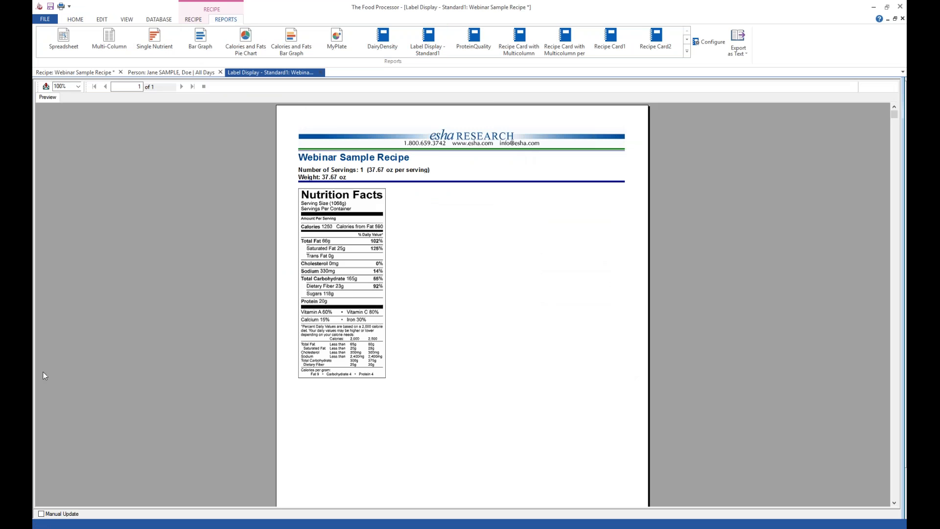
{"action": "left_click", "coordinate": [51, 513]}
{"action": "left_click", "coordinate": [114, 514]}
{"action": "left_click", "coordinate": [64, 514]}
{"action": "left_click", "coordinate": [321, 72]}
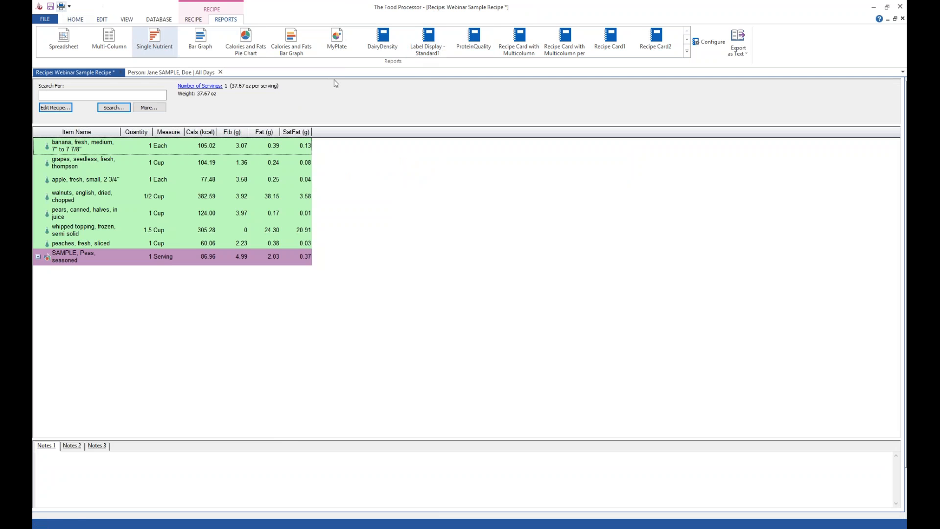
Open the recipe's Label Display - Standard1 report and examine its export formats and Export as Text choices without exporting
{"action": "left_click", "coordinate": [435, 49]}
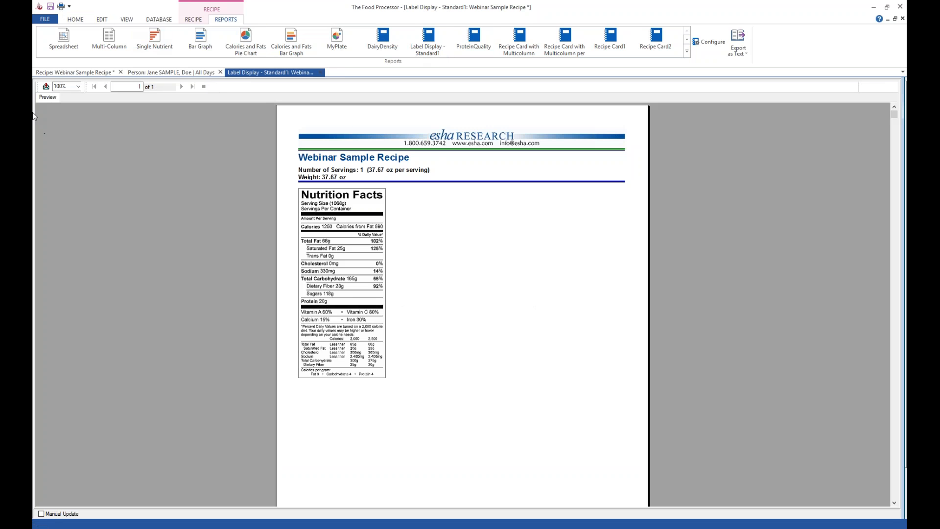
{"action": "left_click", "coordinate": [46, 87]}
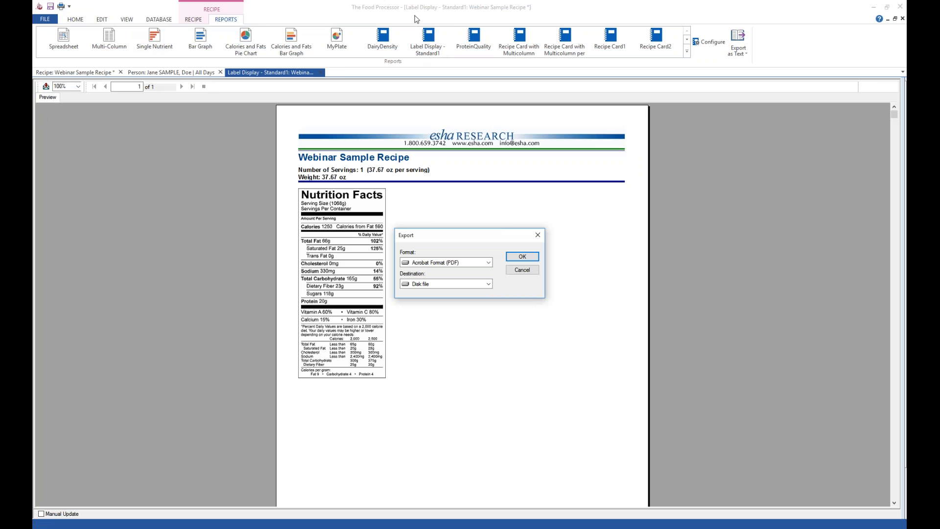
{"action": "left_click", "coordinate": [456, 263]}
{"action": "left_click", "coordinate": [488, 262]}
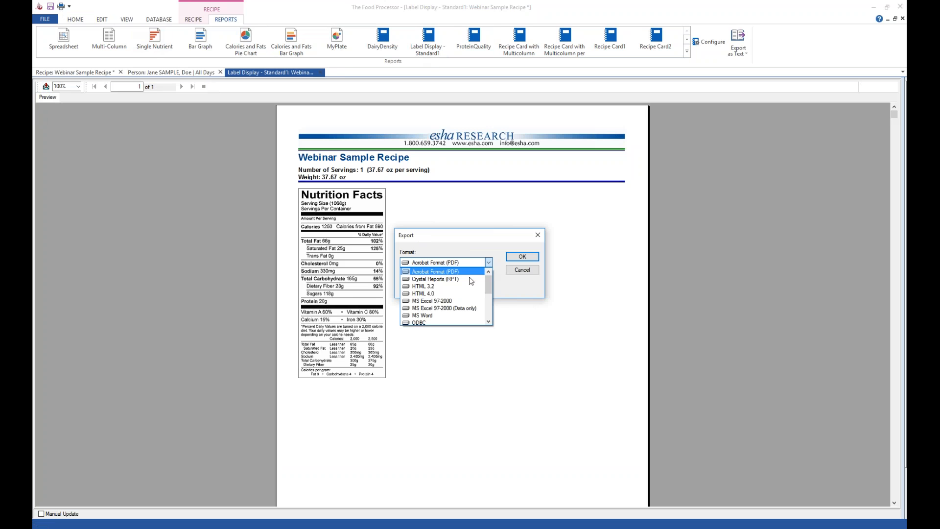
{"action": "scroll", "coordinate": [456, 294], "scroll_direction": "down", "scroll_amount": 1}
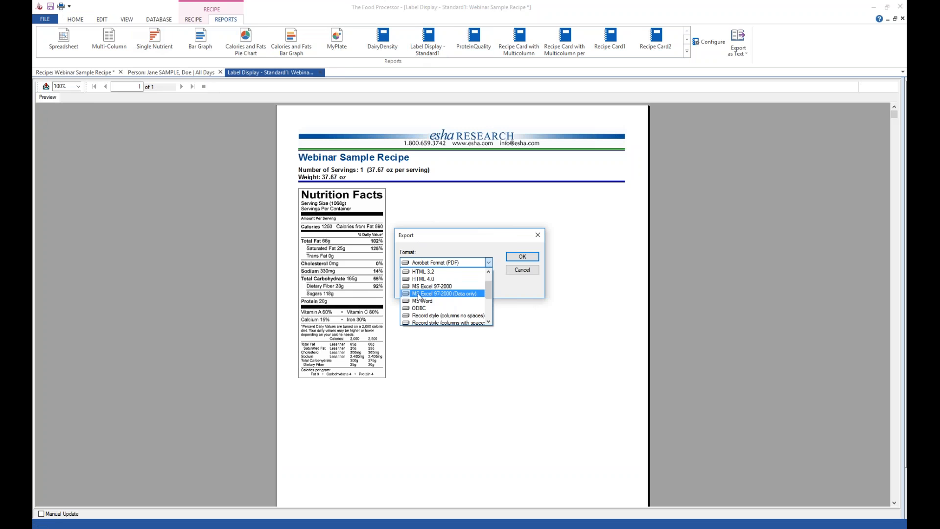
{"action": "scroll", "coordinate": [436, 301], "scroll_direction": "down", "scroll_amount": 3}
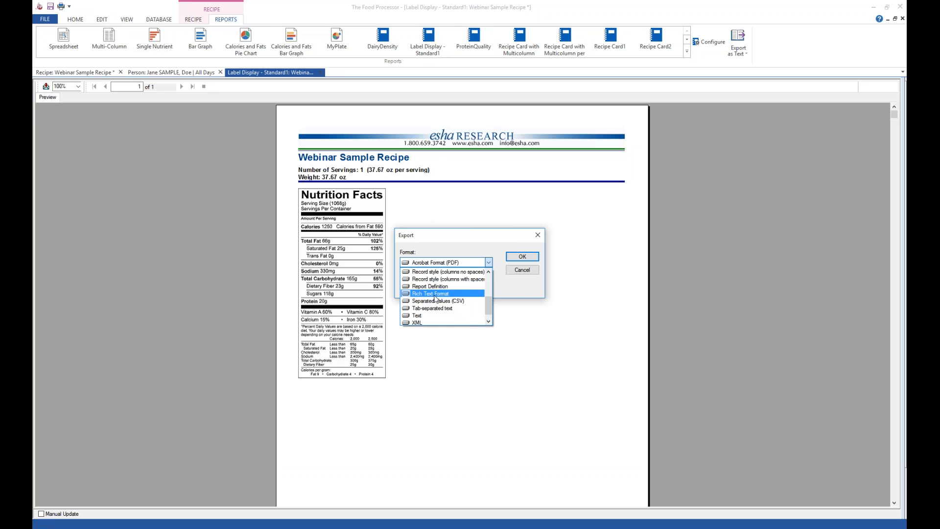
{"action": "scroll", "coordinate": [437, 298], "scroll_direction": "up", "scroll_amount": 4}
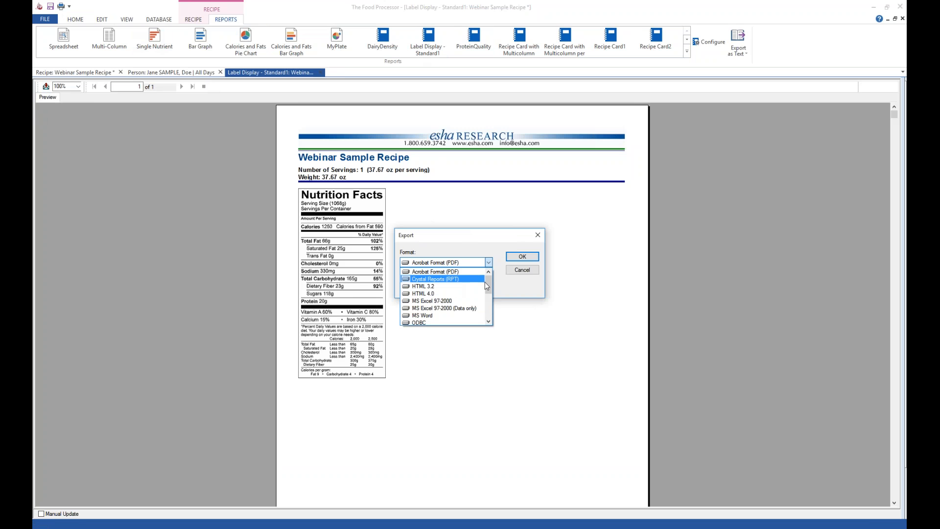
{"action": "left_click", "coordinate": [518, 273]}
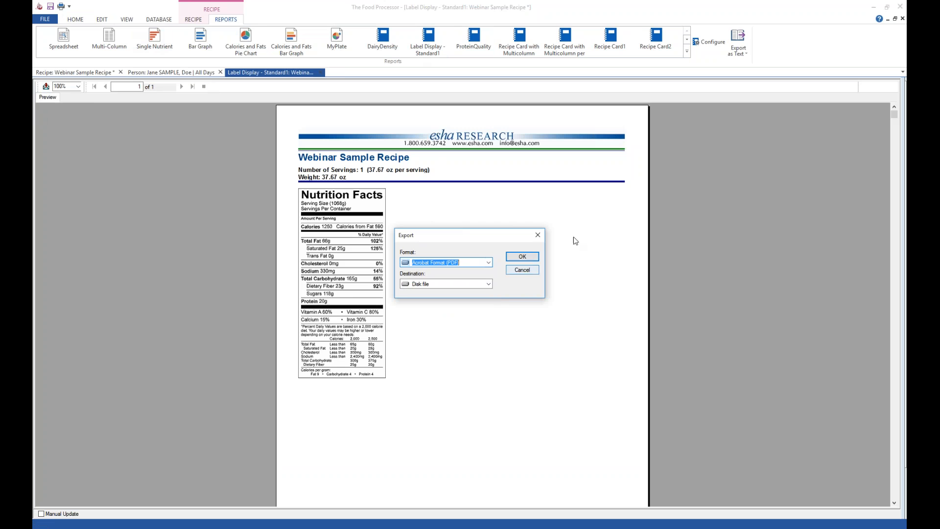
{"action": "left_click", "coordinate": [528, 273]}
{"action": "left_click", "coordinate": [741, 53]}
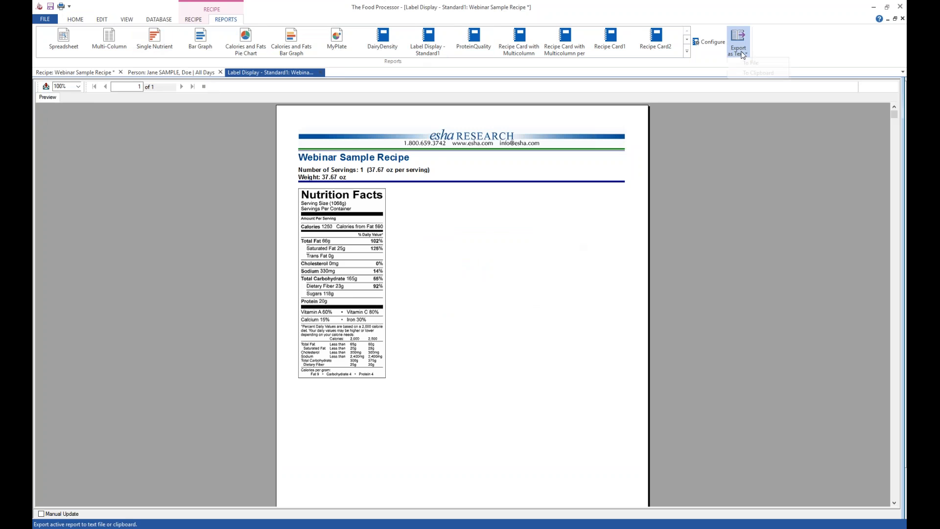
{"action": "left_click", "coordinate": [539, 251]}
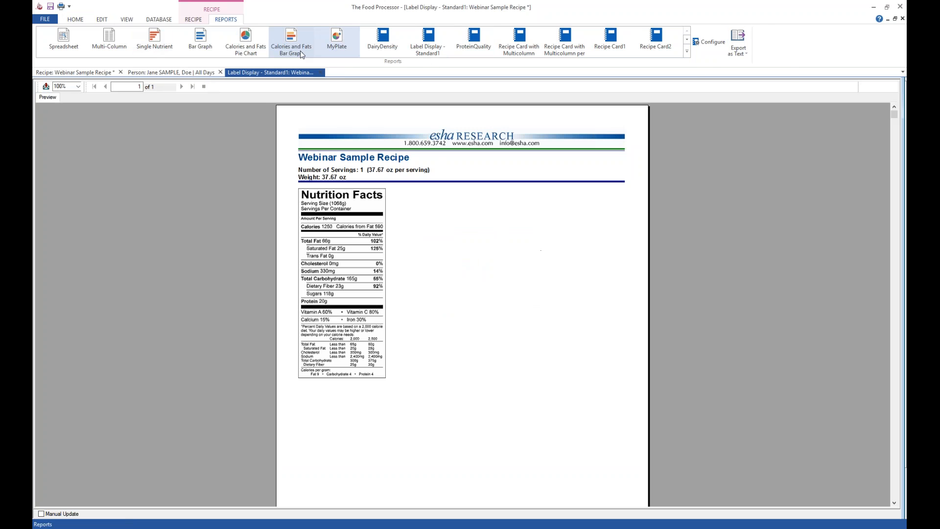
Open the recipe's Spreadsheet report, bring up its Print to PDF save dialog, and cancel the save
{"action": "left_click", "coordinate": [68, 46]}
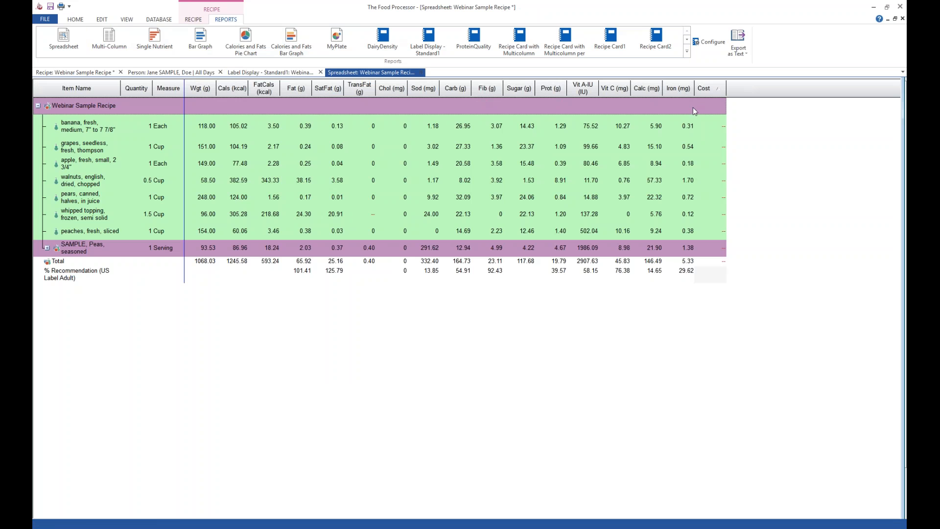
{"action": "left_click", "coordinate": [43, 20]}
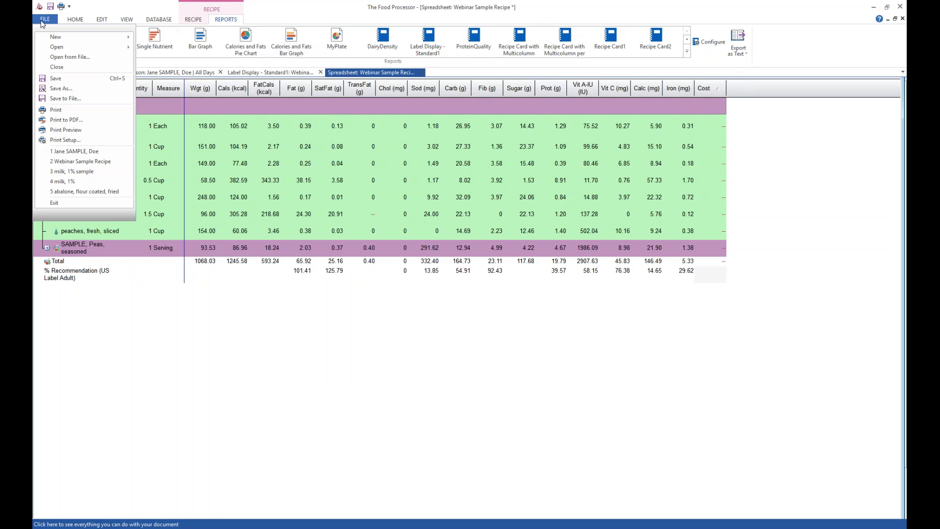
{"action": "left_click", "coordinate": [69, 120]}
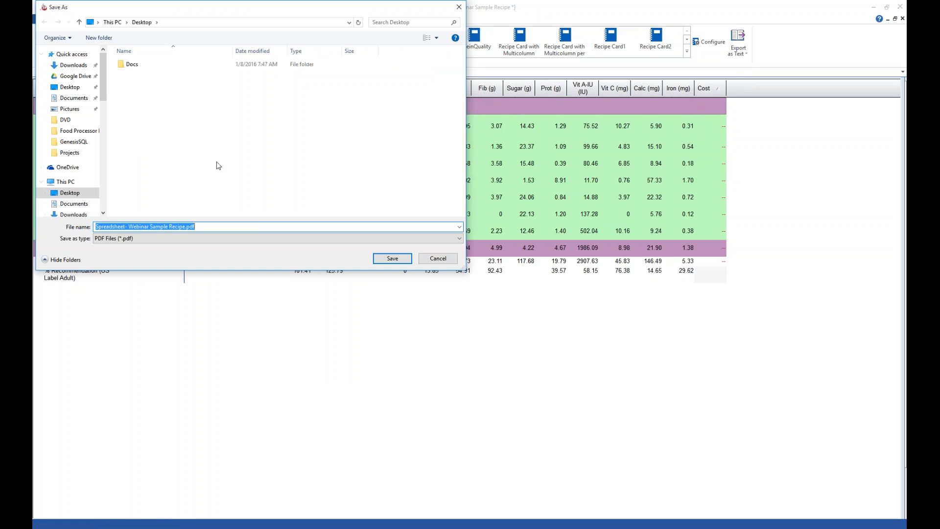
{"action": "left_click", "coordinate": [437, 259]}
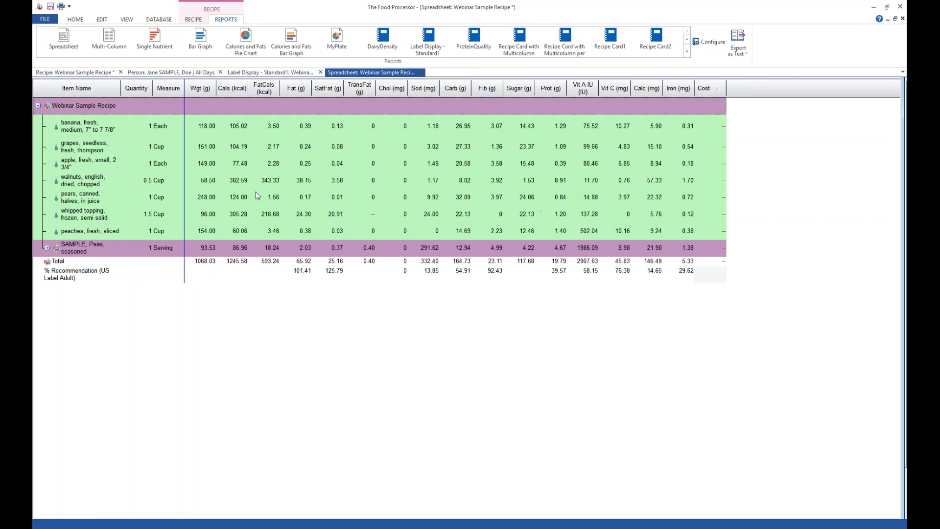
Export the Spreadsheet report as text to the clipboard
{"action": "left_click", "coordinate": [744, 52]}
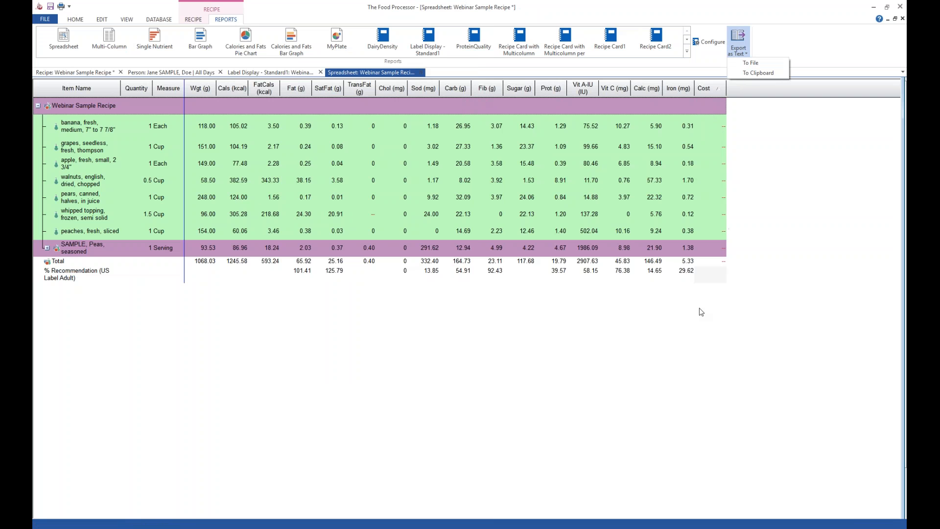
{"action": "left_click", "coordinate": [761, 74]}
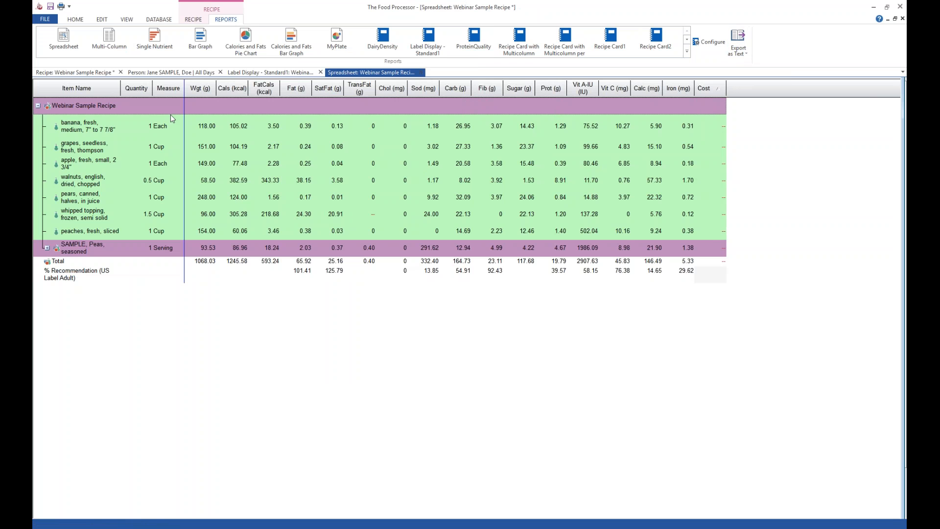
{"action": "left_click", "coordinate": [739, 51]}
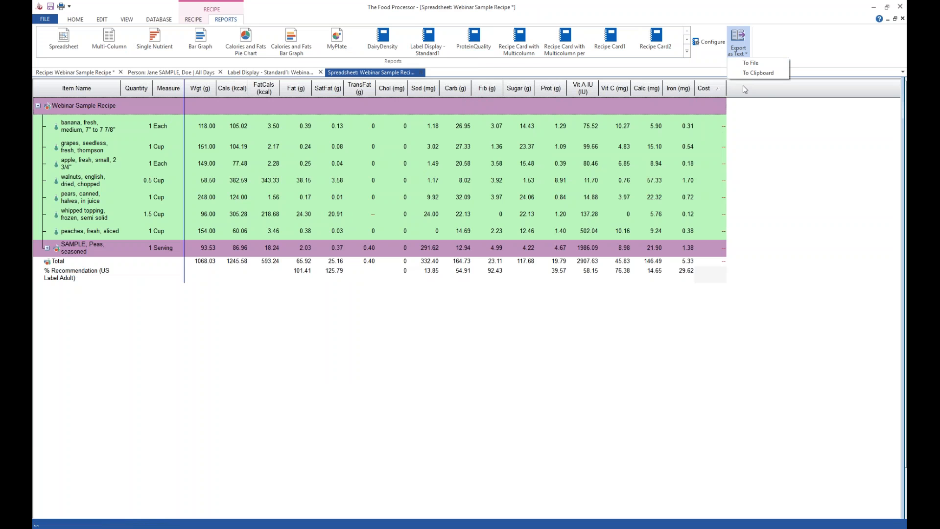
{"action": "left_click", "coordinate": [757, 73]}
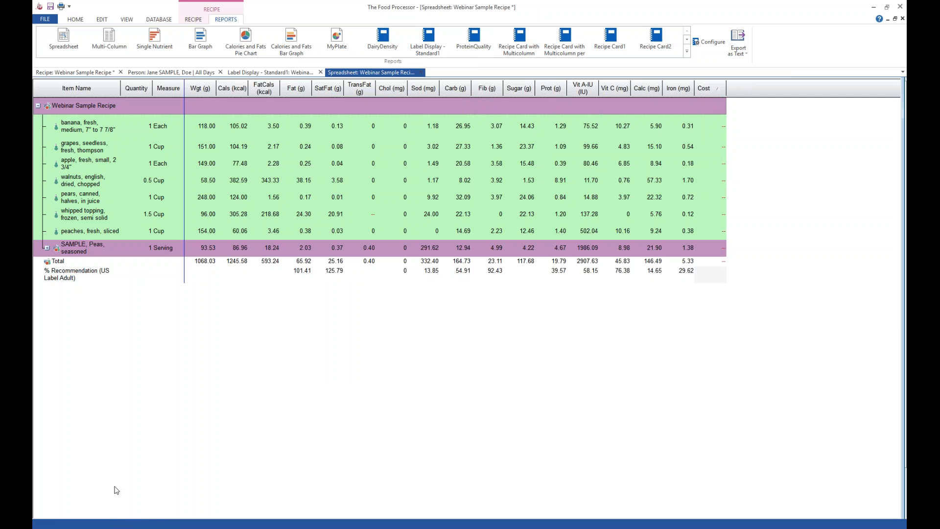
Switch to a blank Notepad document, maximize it, and paste the exported spreadsheet text
{"action": "left_click_drag", "start_coordinate": [719, 338], "coordinate": [391, 0]}
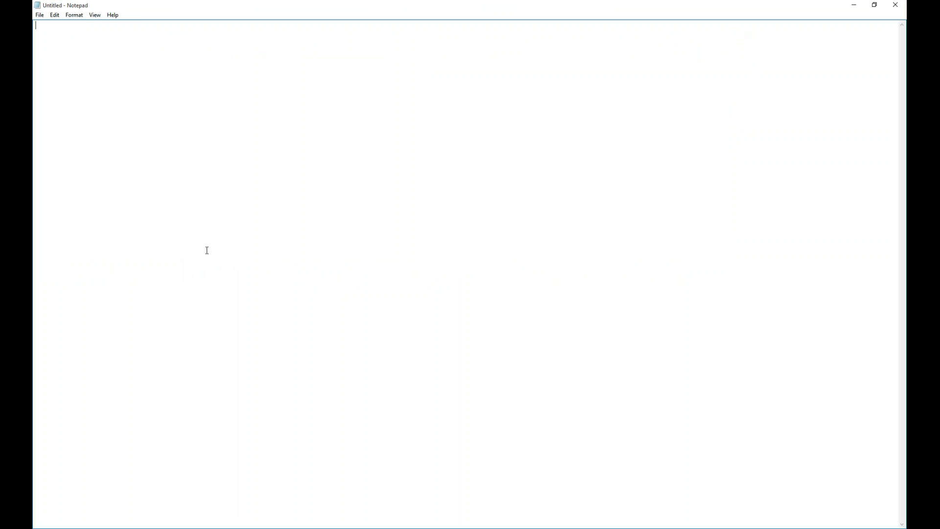
{"action": "key", "text": "ctrl+v"}
{"action": "right_click", "coordinate": [150, 167]}
{"action": "left_click", "coordinate": [110, 163]}
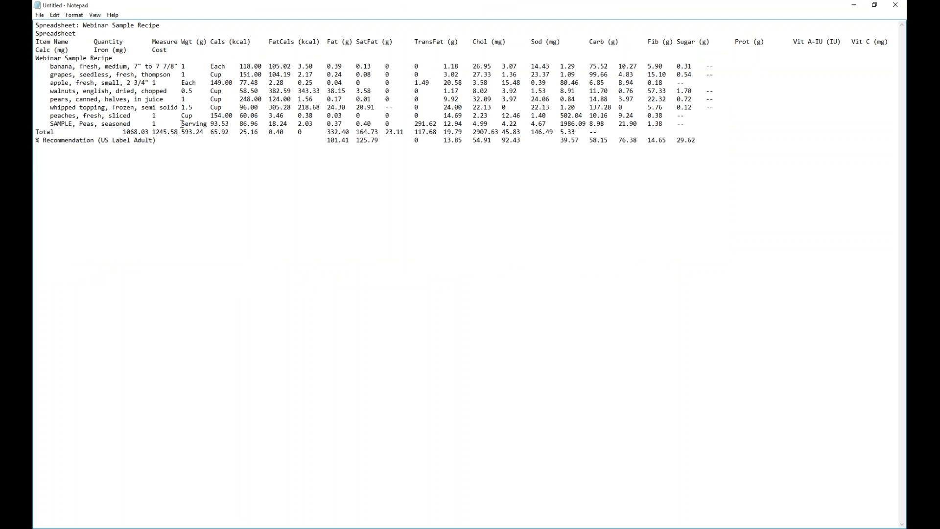
Close Notepad without saving and close the recipe's Spreadsheet and Label Display reports in The Food Processor
{"action": "left_click", "coordinate": [887, 8]}
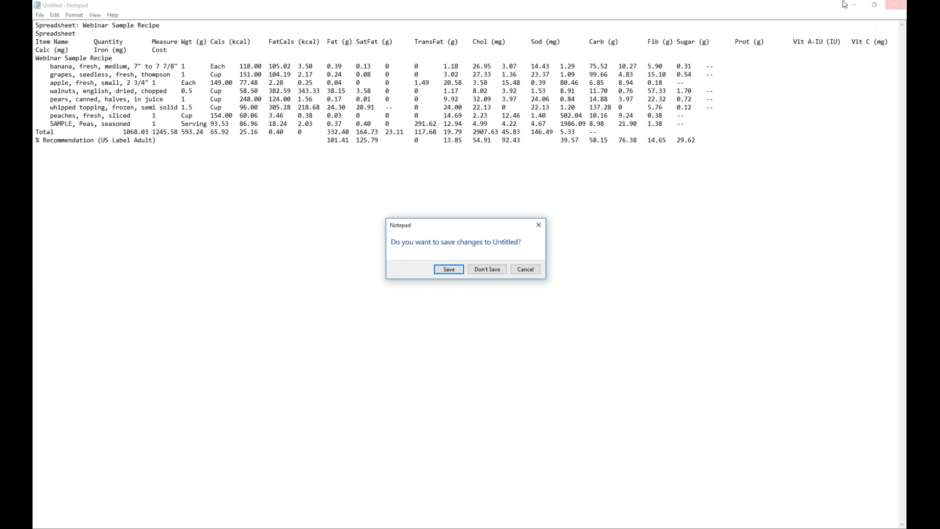
{"action": "left_click", "coordinate": [487, 269]}
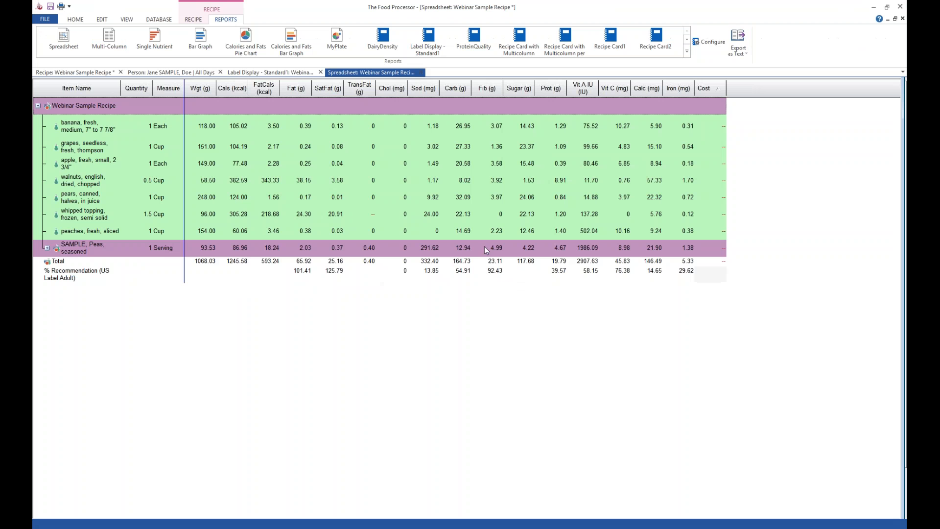
{"action": "left_click", "coordinate": [419, 72]}
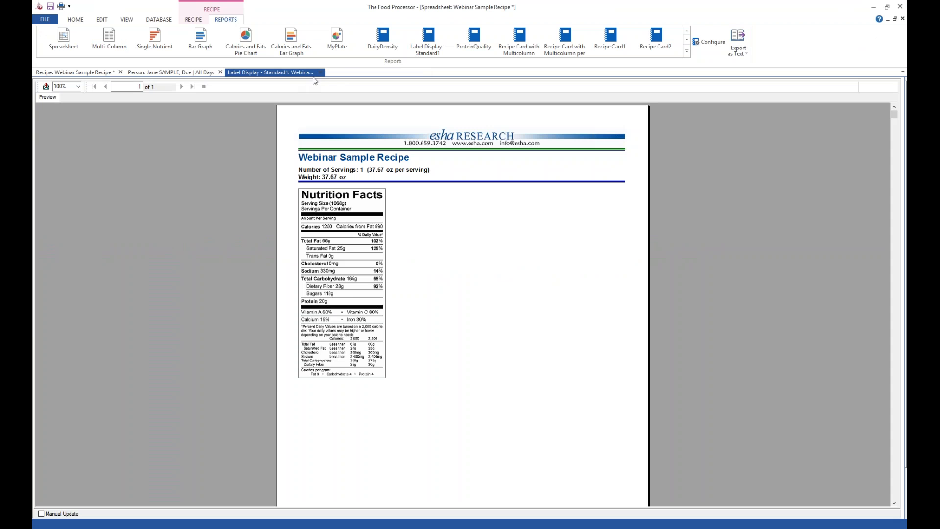
{"action": "left_click", "coordinate": [321, 73]}
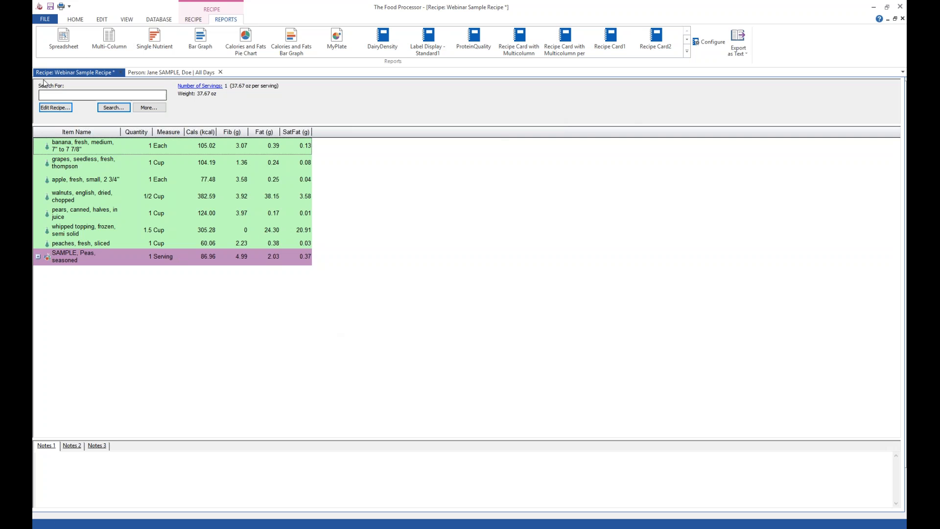
Open the text export-to-file dialog for the Webinar Sample Recipe and review its report sections
{"action": "left_click", "coordinate": [163, 74]}
{"action": "left_click", "coordinate": [66, 73]}
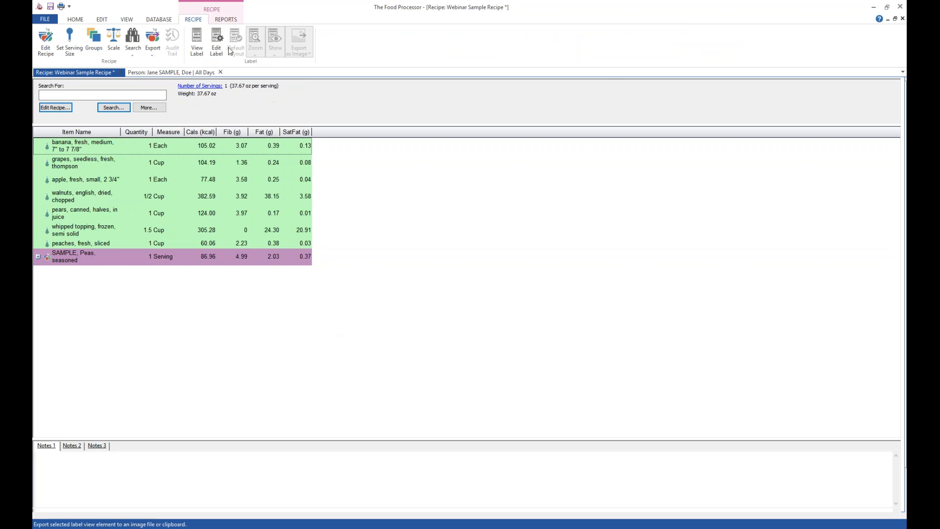
{"action": "left_click", "coordinate": [226, 19]}
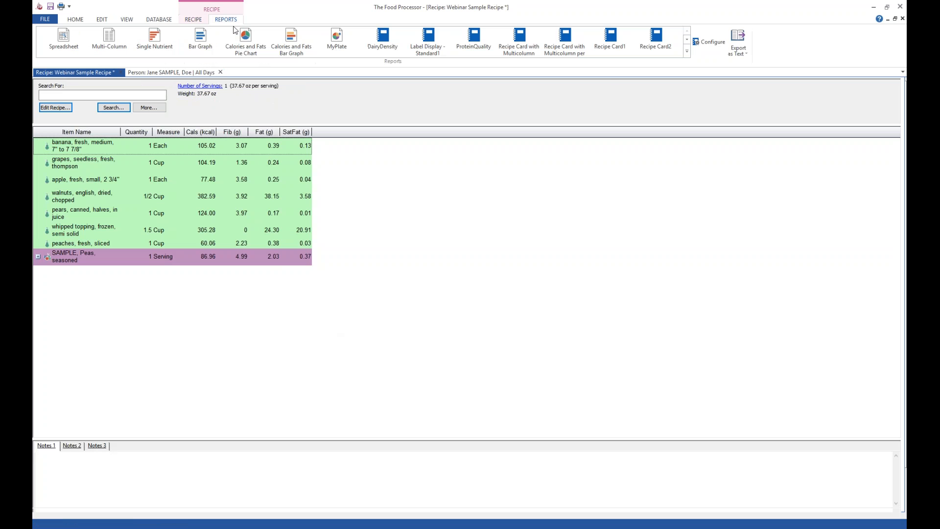
{"action": "left_click", "coordinate": [739, 51]}
{"action": "left_click", "coordinate": [752, 62]}
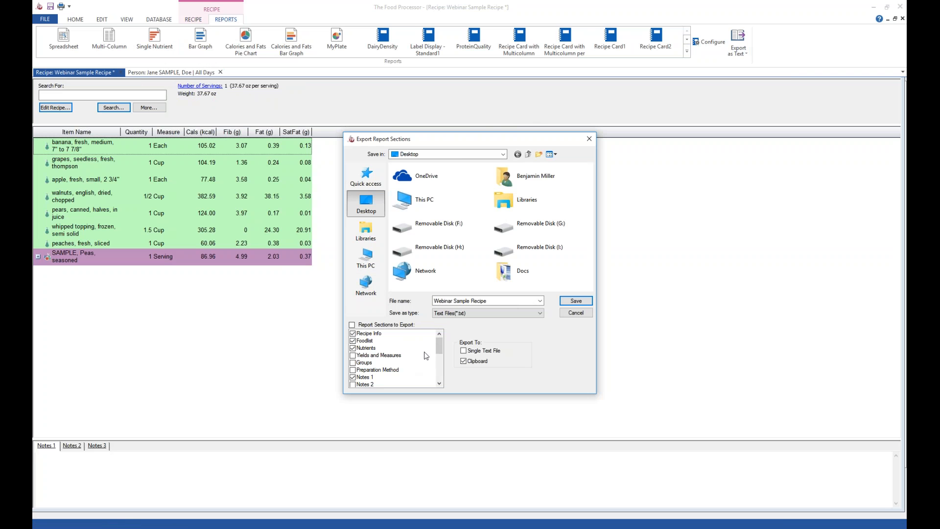
{"action": "mouse_move", "coordinate": [442, 347]}
{"action": "left_mouse_down"}
{"action": "mouse_move", "coordinate": [435, 371]}
{"action": "mouse_move", "coordinate": [436, 342]}
{"action": "left_mouse_up"}
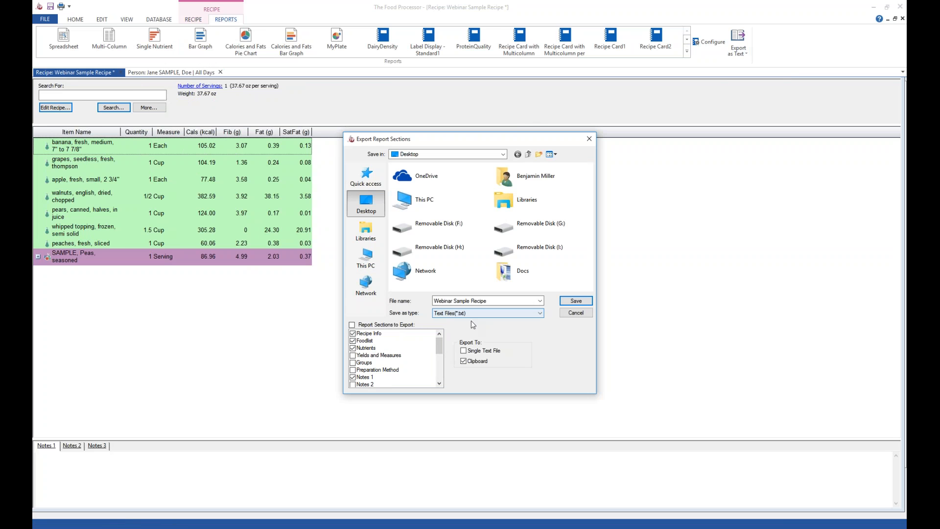
Include the Preparation Method section in the recipe export and exclude Notes 1
{"action": "scroll", "coordinate": [386, 357], "scroll_direction": "down", "scroll_amount": 2}
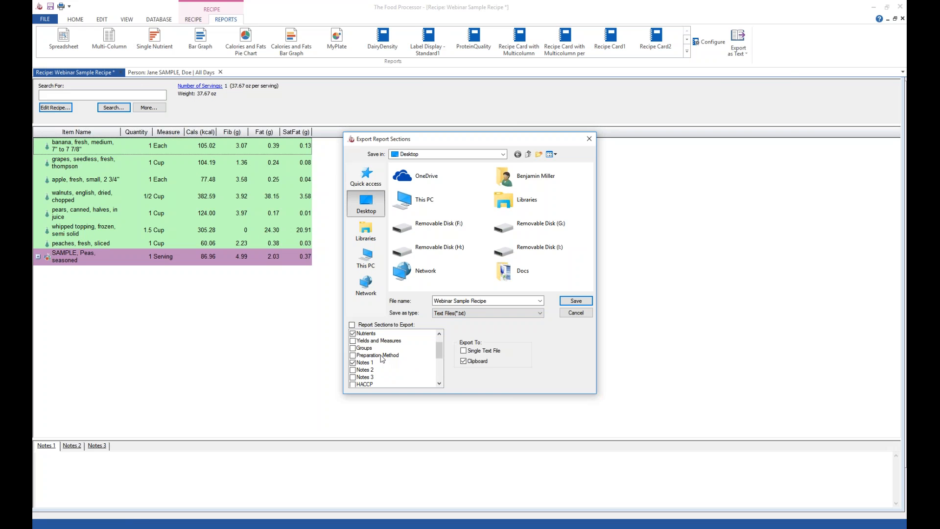
{"action": "left_click", "coordinate": [365, 356]}
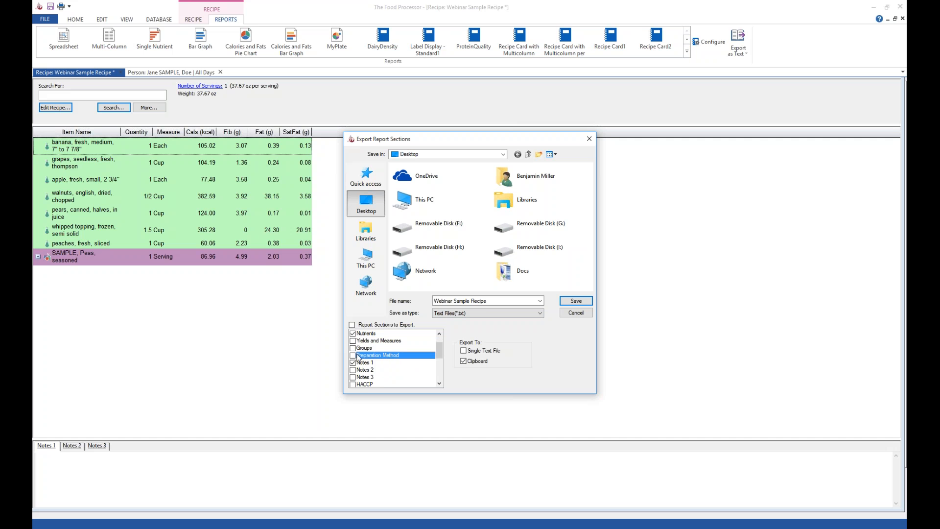
{"action": "left_click", "coordinate": [352, 355]}
{"action": "scroll", "coordinate": [382, 364], "scroll_direction": "down", "scroll_amount": 2}
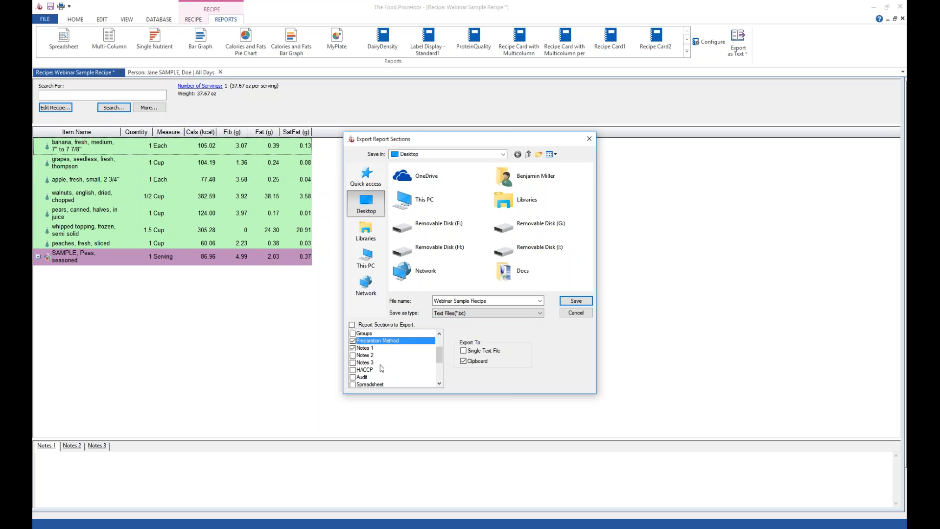
{"action": "left_click", "coordinate": [352, 347]}
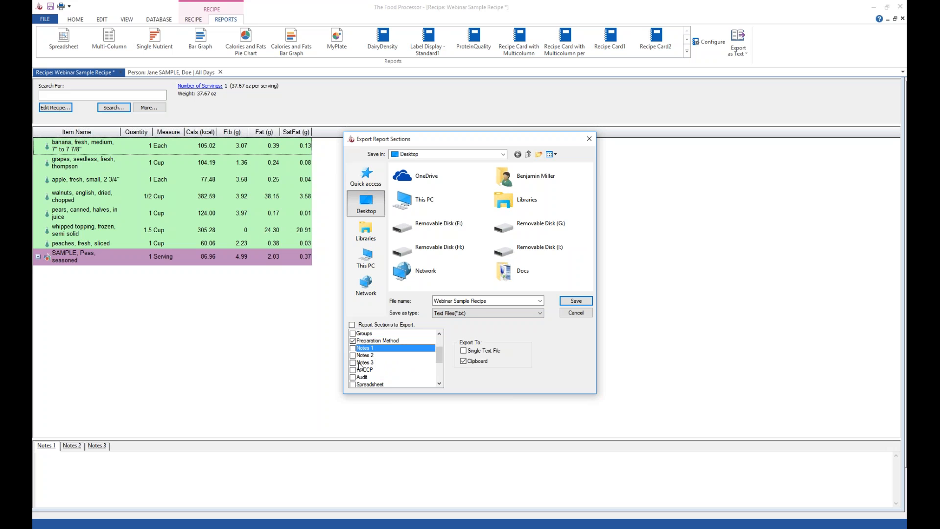
Add the Spreadsheet section to the recipe export and export the selected sections to the clipboard
{"action": "scroll", "coordinate": [355, 365], "scroll_direction": "down", "scroll_amount": 2}
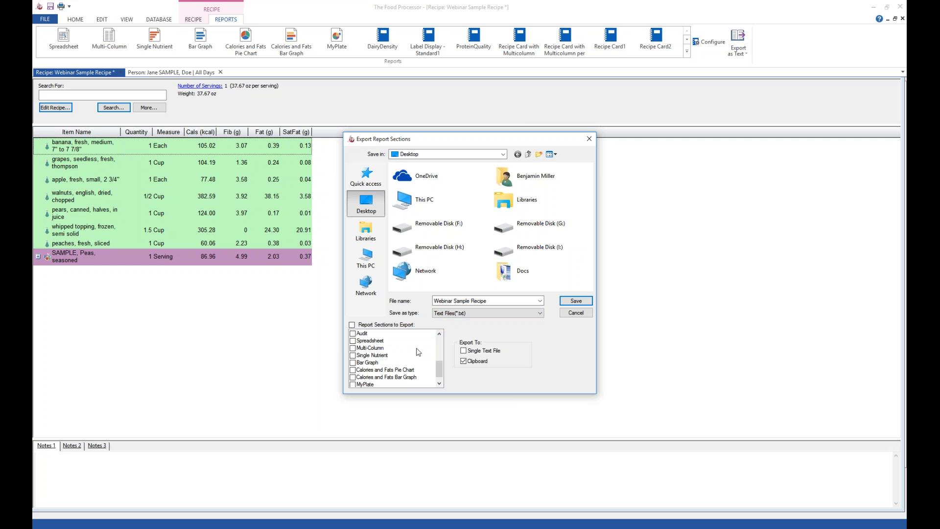
{"action": "left_click", "coordinate": [463, 350]}
{"action": "mouse_move", "coordinate": [440, 368]}
{"action": "left_mouse_down"}
{"action": "mouse_move", "coordinate": [441, 343]}
{"action": "mouse_move", "coordinate": [440, 365]}
{"action": "left_mouse_up"}
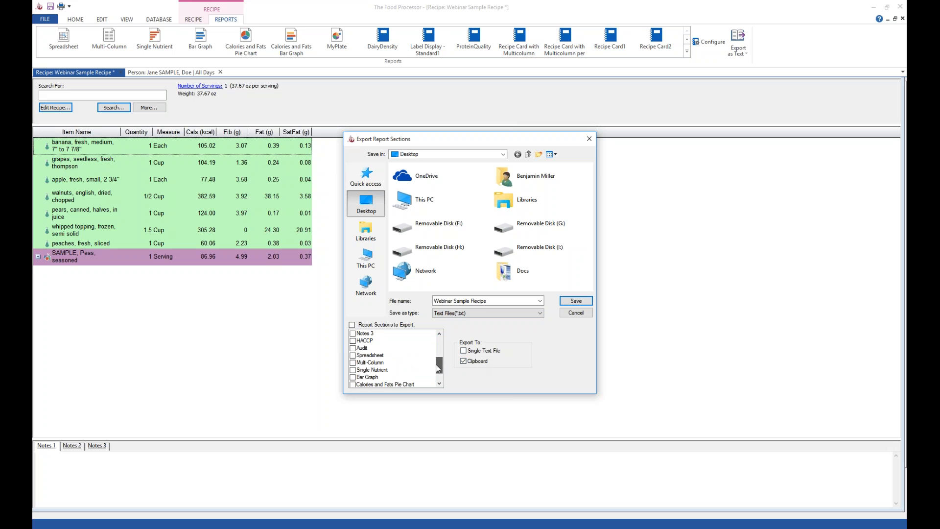
{"action": "left_click", "coordinate": [352, 356]}
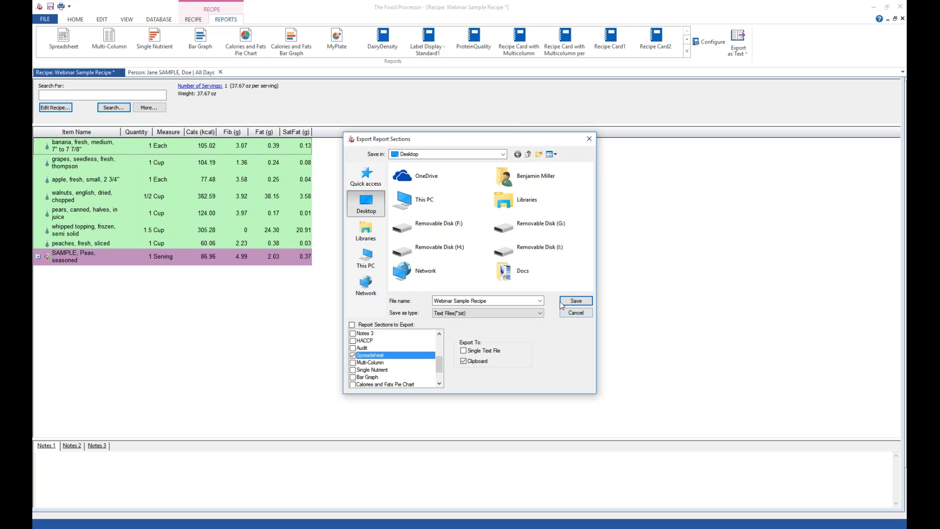
{"action": "left_click", "coordinate": [576, 301]}
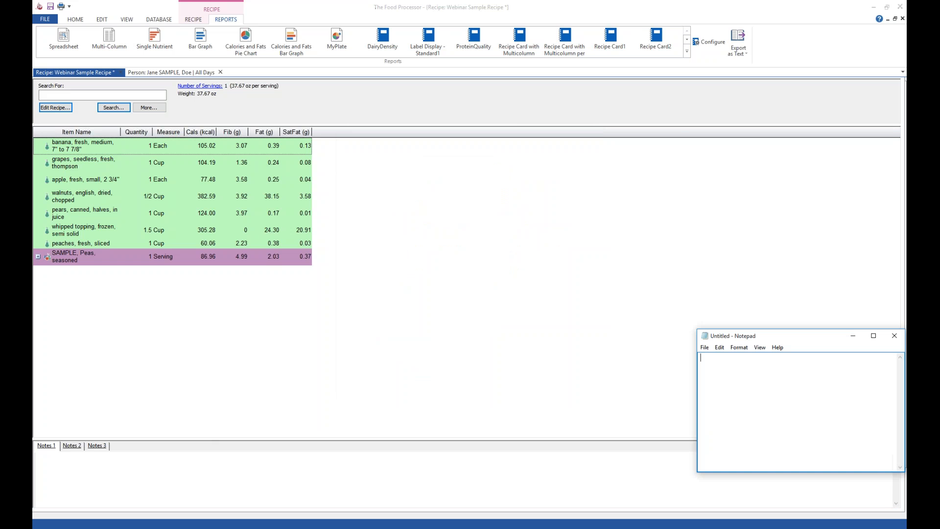
Maximize the empty Notepad window and paste the exported Webinar Sample Recipe text into it
{"action": "left_click_drag", "start_coordinate": [745, 340], "coordinate": [524, 1]}
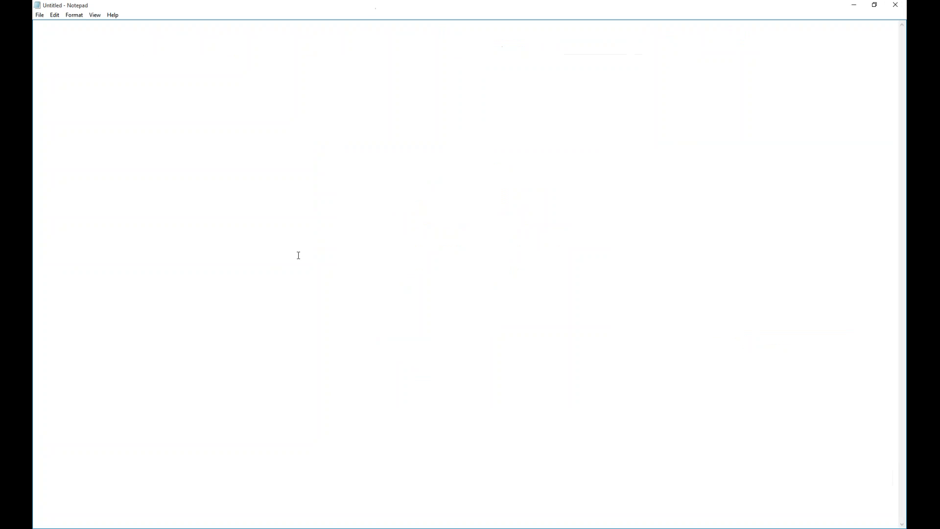
{"action": "right_click", "coordinate": [162, 99]}
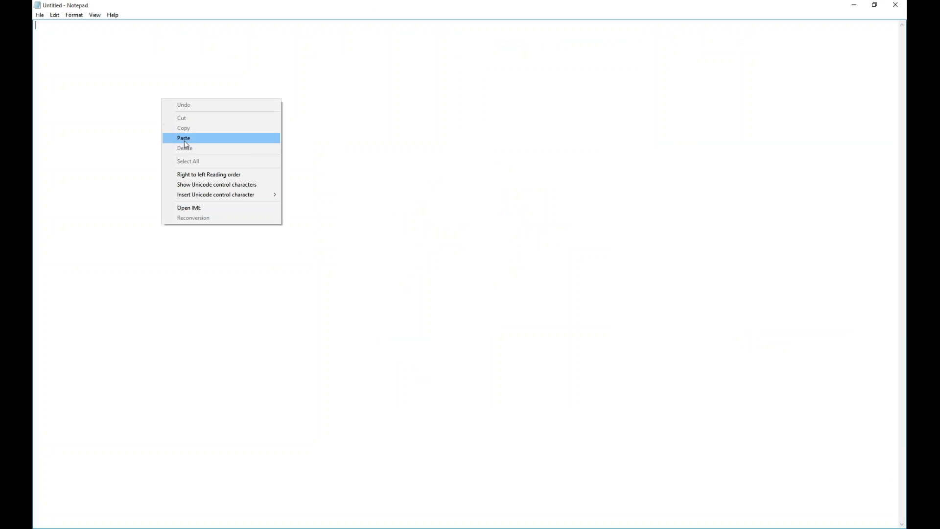
{"action": "left_click", "coordinate": [184, 139]}
{"action": "scroll", "coordinate": [180, 235], "scroll_direction": "up", "scroll_amount": 4}
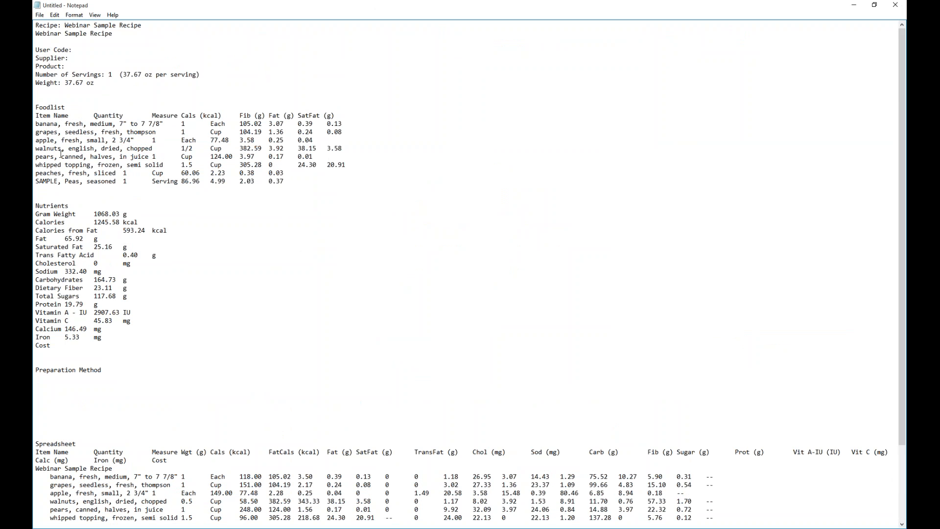
Review the pasted Nutrients, Preparation Method and Spreadsheet sections and close Notepad without saving
{"action": "scroll", "coordinate": [123, 257], "scroll_direction": "down", "scroll_amount": 3}
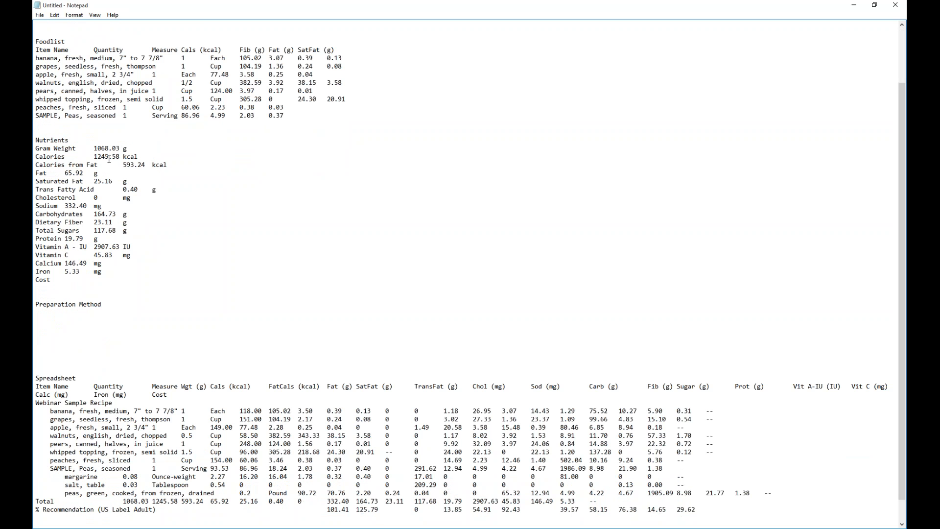
{"action": "scroll", "coordinate": [125, 344], "scroll_direction": "down", "scroll_amount": 1}
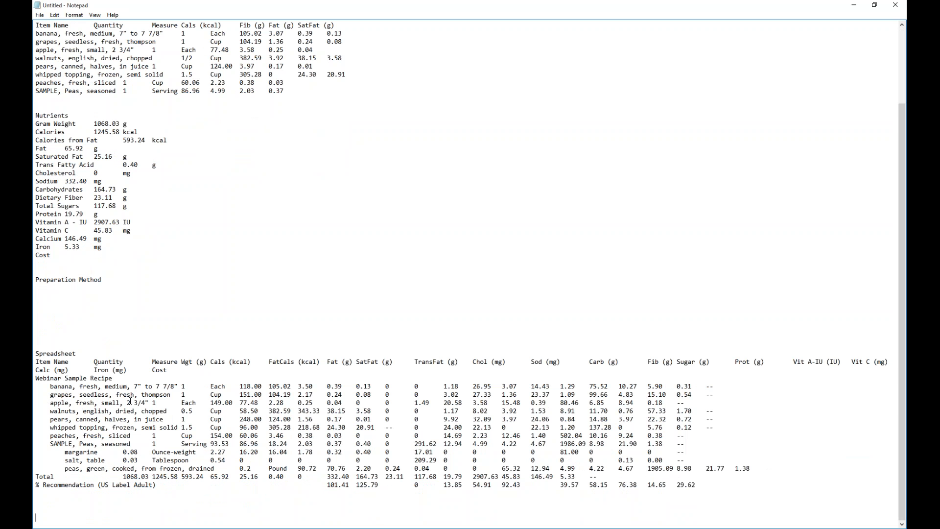
{"action": "left_click_drag", "start_coordinate": [37, 283], "coordinate": [101, 281]}
{"action": "left_click", "coordinate": [81, 312]}
{"action": "left_click", "coordinate": [895, 5]}
{"action": "left_click", "coordinate": [477, 270]}
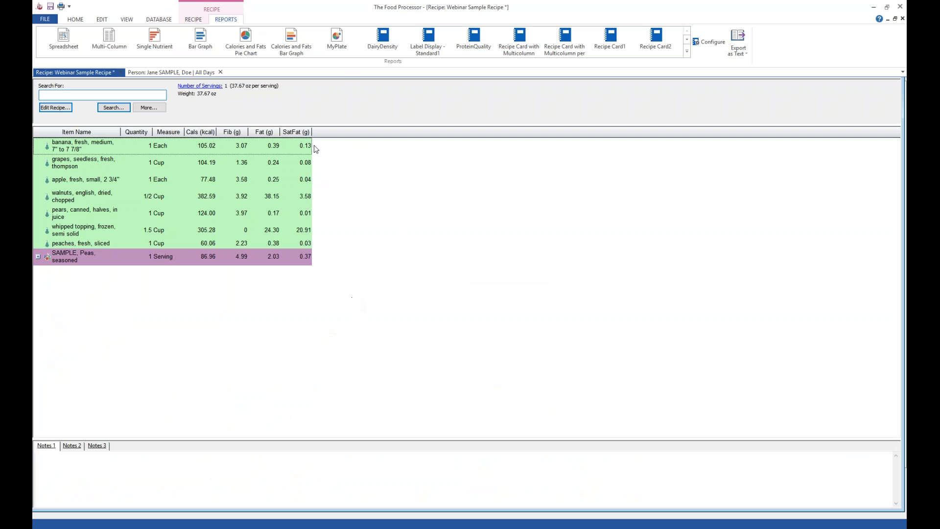
Close the sample person's record and the Webinar Sample Recipe in The Food Processor, saving the recipe's changes
{"action": "left_click", "coordinate": [221, 72]}
{"action": "left_click", "coordinate": [121, 72]}
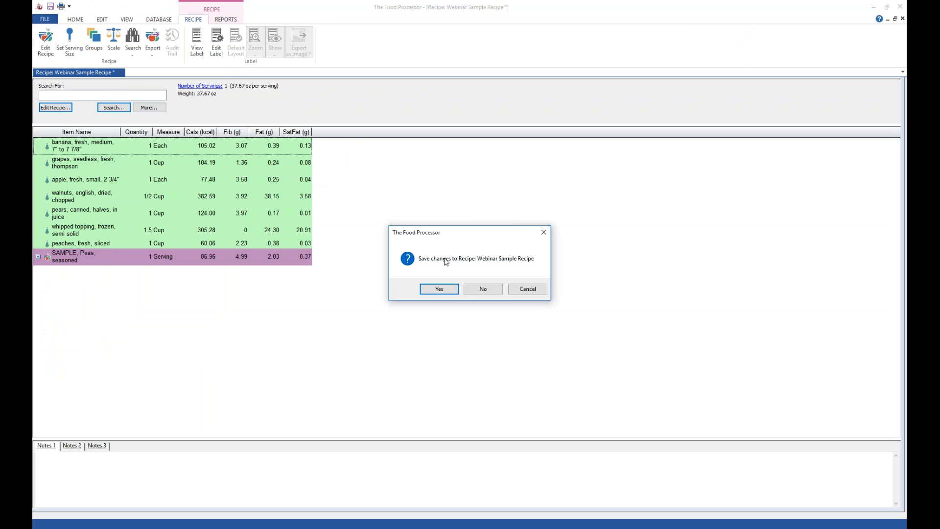
{"action": "left_click", "coordinate": [442, 290]}
Open the ingredient "milk, 1% sample" and check its export options
{"action": "left_click", "coordinate": [65, 51]}
{"action": "left_click", "coordinate": [68, 82]}
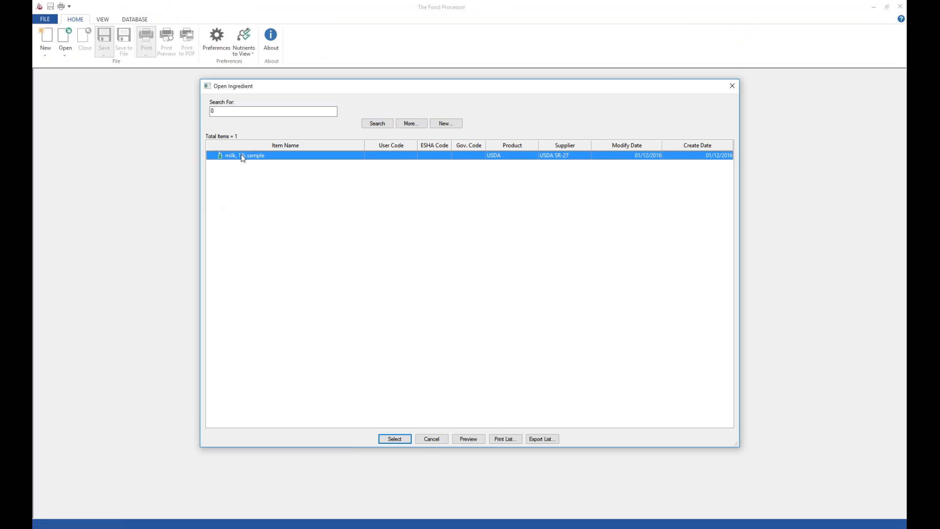
{"action": "double_click", "coordinate": [243, 156]}
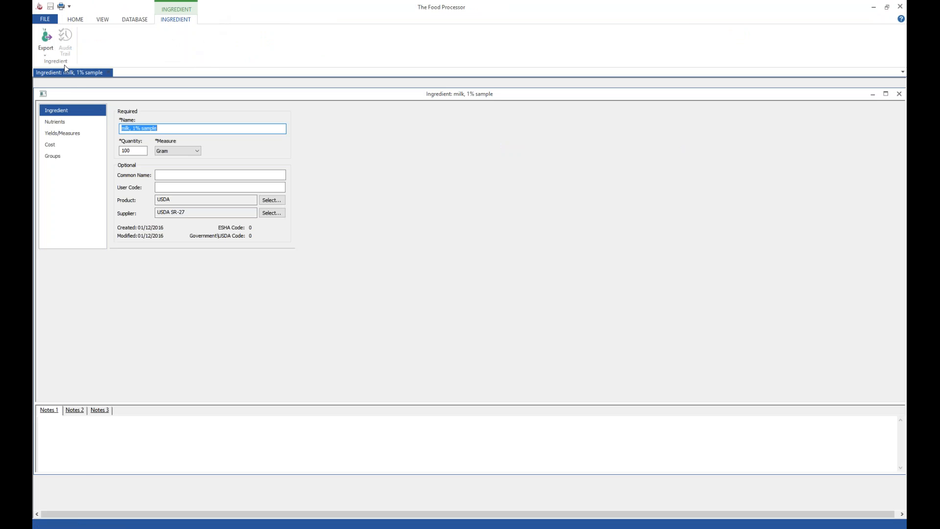
{"action": "left_click", "coordinate": [45, 51]}
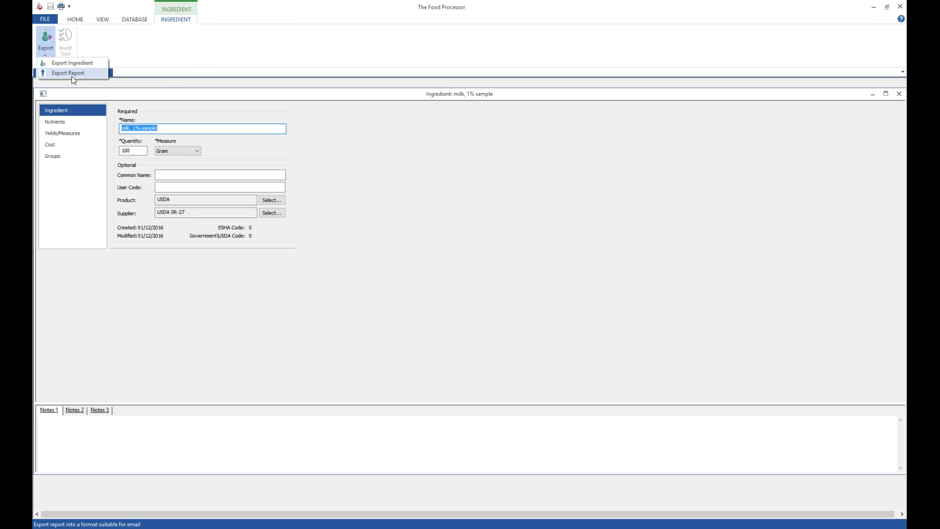
{"action": "left_click", "coordinate": [47, 49]}
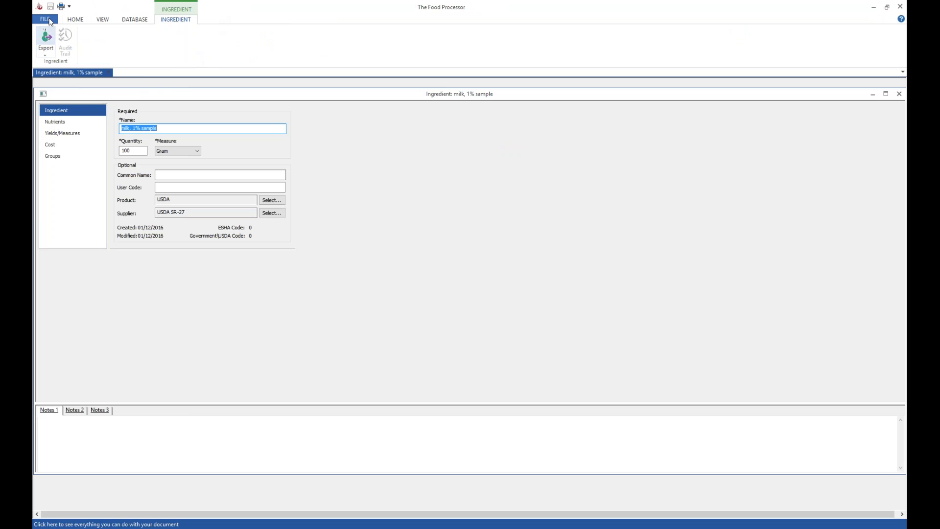
Check the ingredient's printable report sections through a PDF print named test, cancel the print and close the ingredient
{"action": "left_click", "coordinate": [45, 20]}
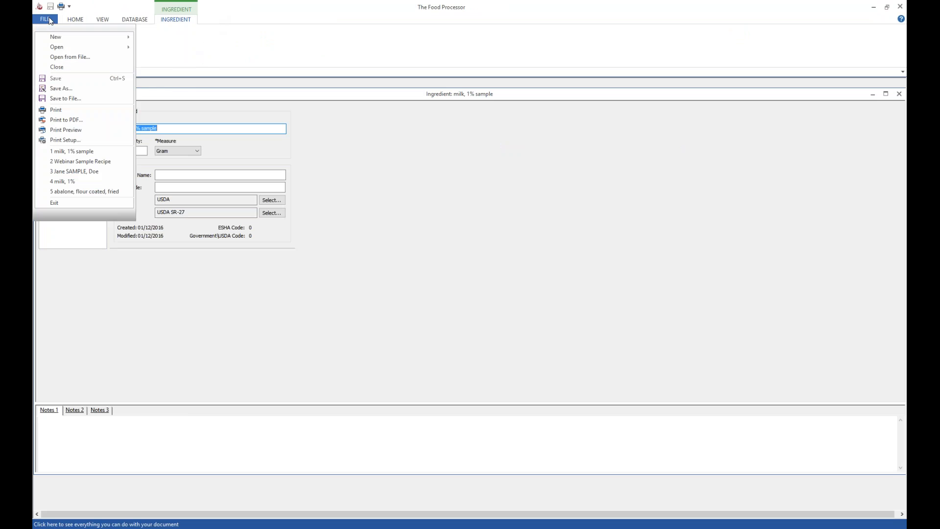
{"action": "left_click", "coordinate": [69, 120]}
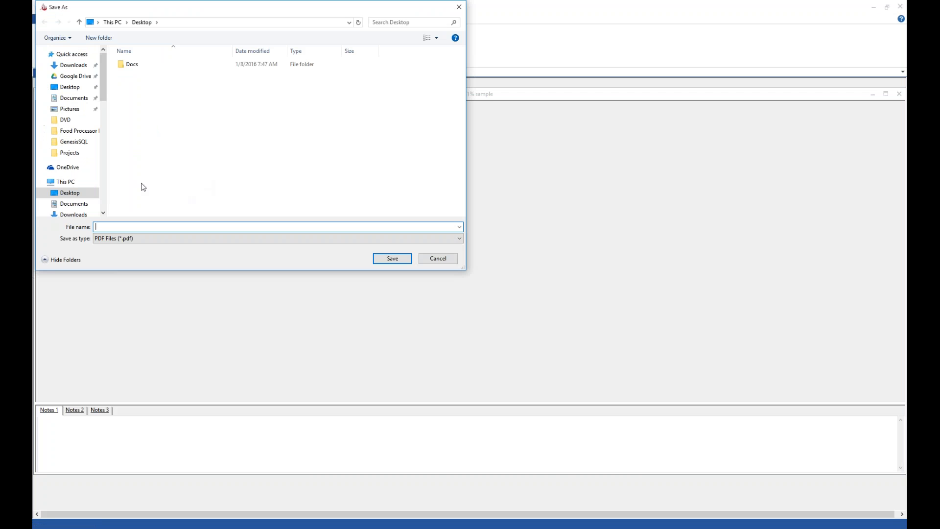
{"action": "type", "text": "test"}
{"action": "left_click", "coordinate": [392, 258]}
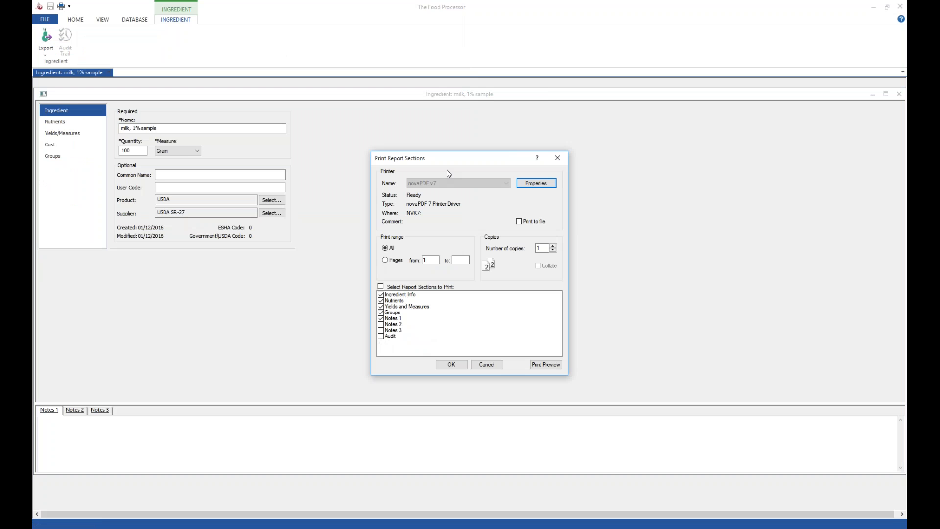
{"action": "left_click", "coordinate": [490, 365]}
{"action": "left_click", "coordinate": [108, 73]}
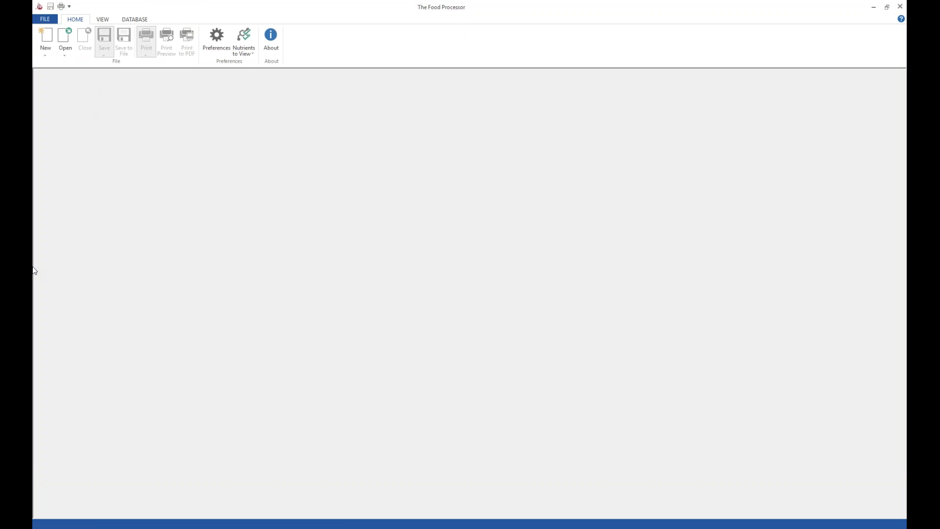
Switch to the PowerPoint slide show to display the Questions slide and return to The Food Processor
{"action": "left_click", "coordinate": [363, 527]}
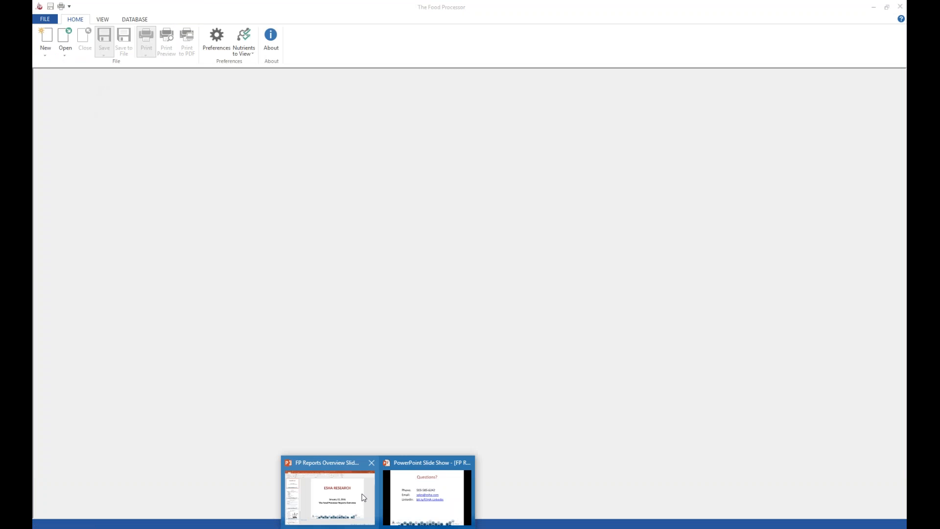
{"action": "left_click", "coordinate": [407, 503]}
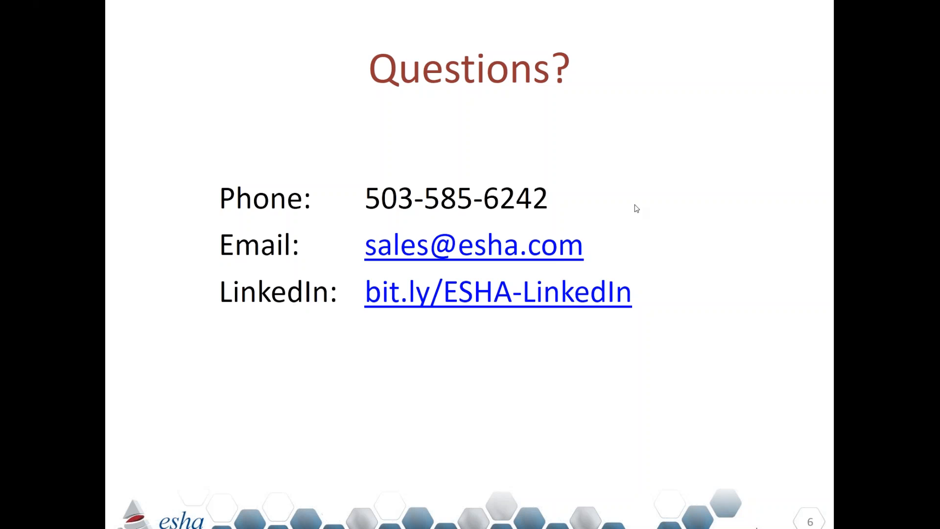
{"action": "key", "text": "alt+Tab"}
{"action": "left_click", "coordinate": [410, 328]}
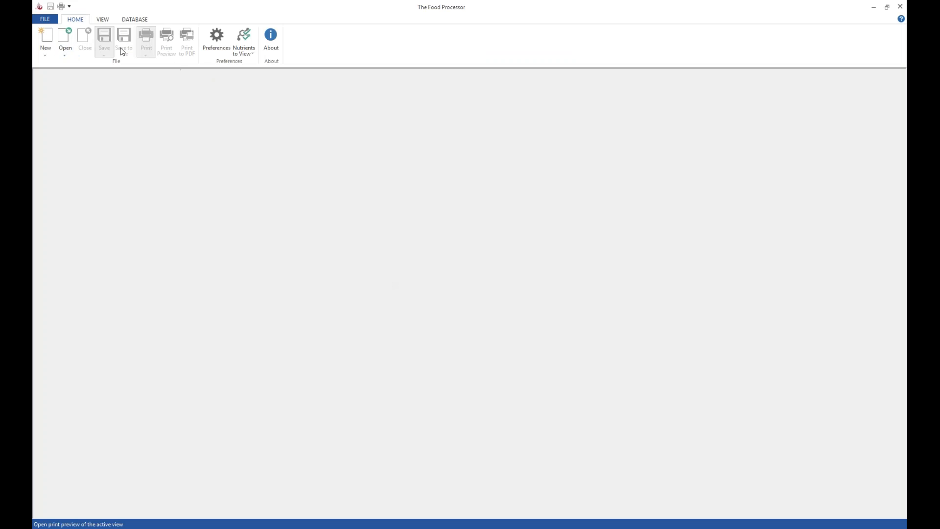
Reopen the Webinar Sample Recipe and display its Spreadsheet report
{"action": "left_click", "coordinate": [69, 56]}
{"action": "left_click", "coordinate": [73, 73]}
{"action": "double_click", "coordinate": [262, 174]}
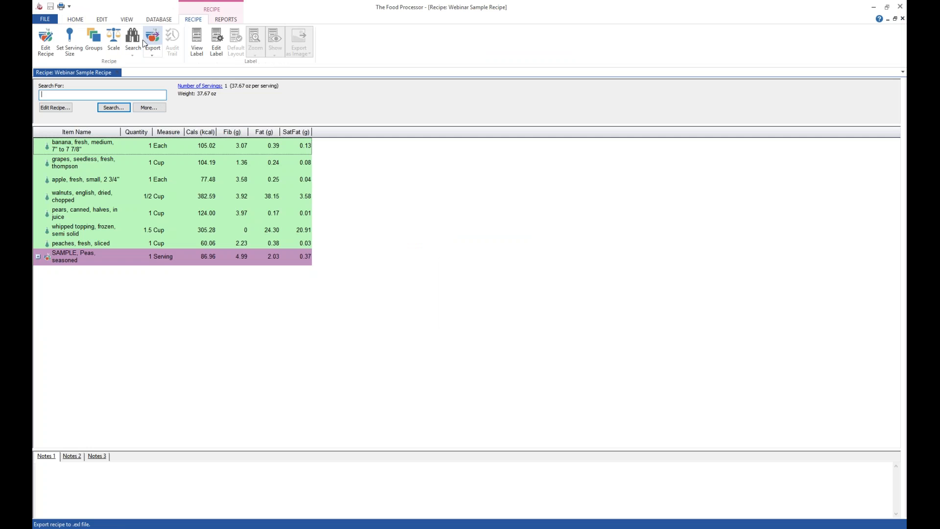
{"action": "left_click", "coordinate": [226, 20]}
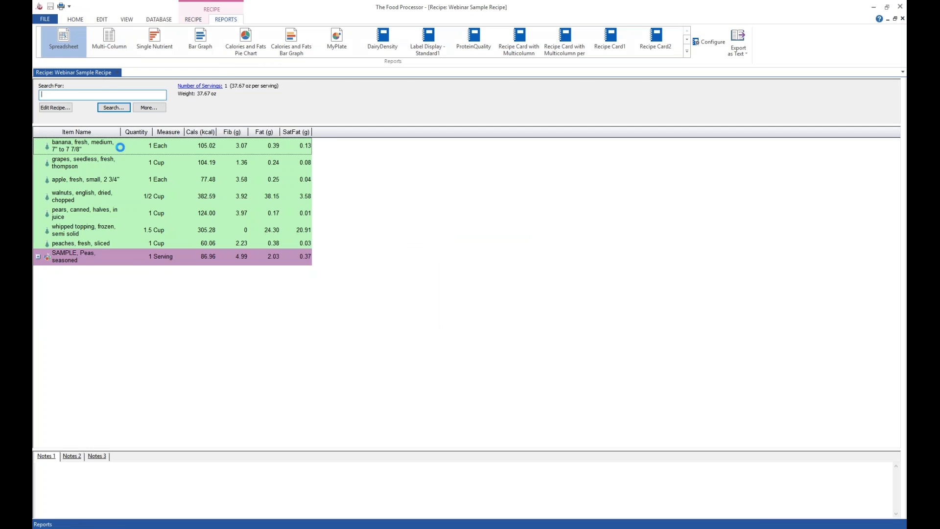
{"action": "left_click", "coordinate": [62, 38]}
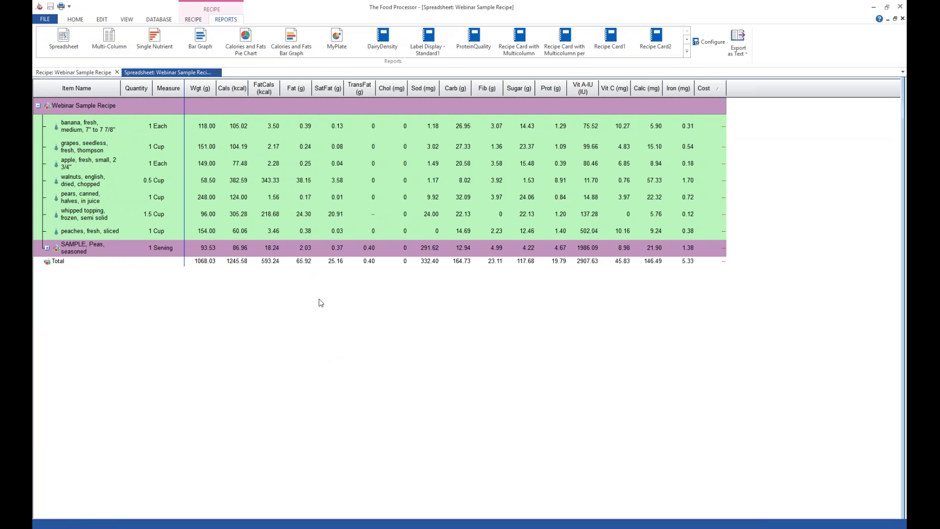
Set the No Data String in the General preferences to "Trace"
{"action": "left_click", "coordinate": [76, 19]}
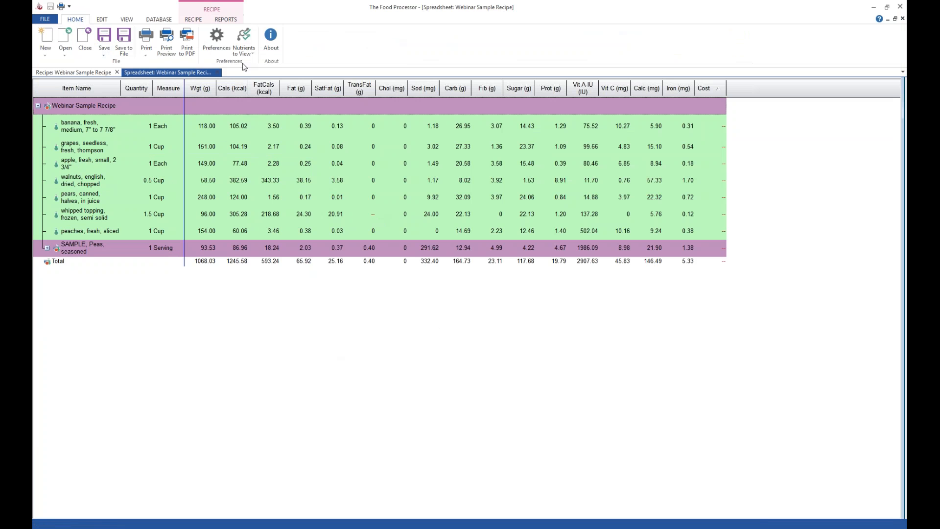
{"action": "left_click", "coordinate": [214, 43]}
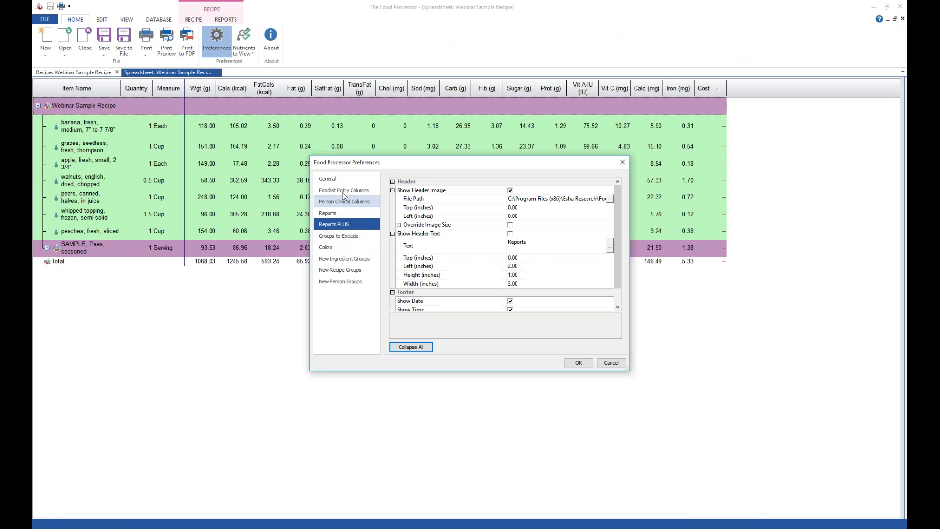
{"action": "left_click", "coordinate": [335, 180]}
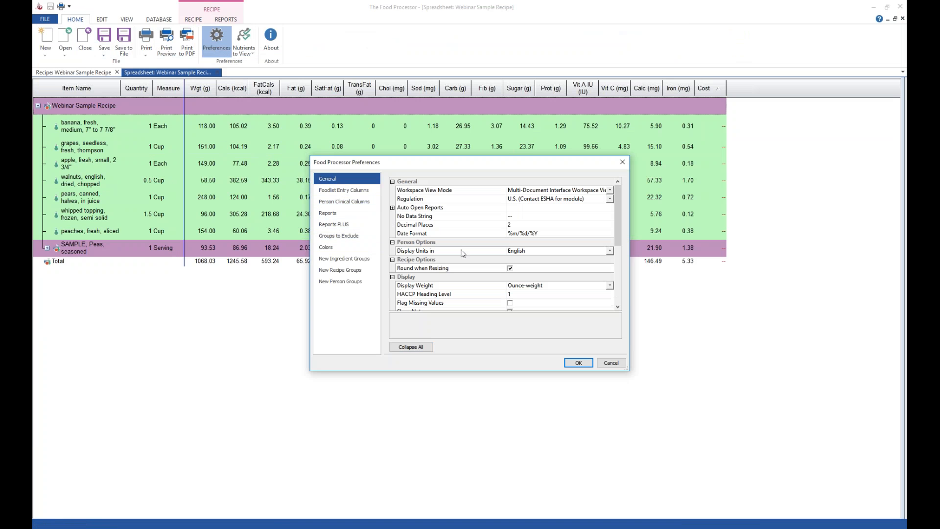
{"action": "left_click", "coordinate": [425, 218]}
{"action": "left_click", "coordinate": [522, 216]}
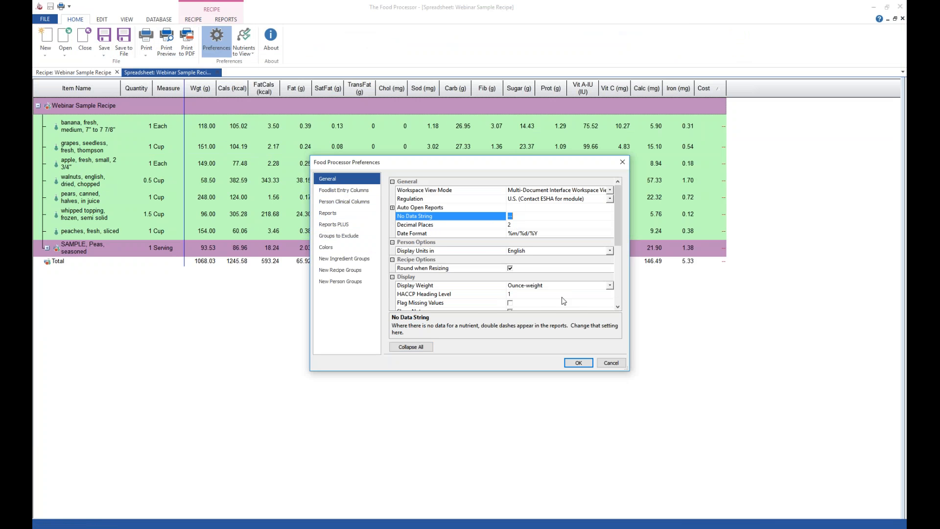
{"action": "type", "text": "Trace"}
{"action": "left_click", "coordinate": [575, 363]}
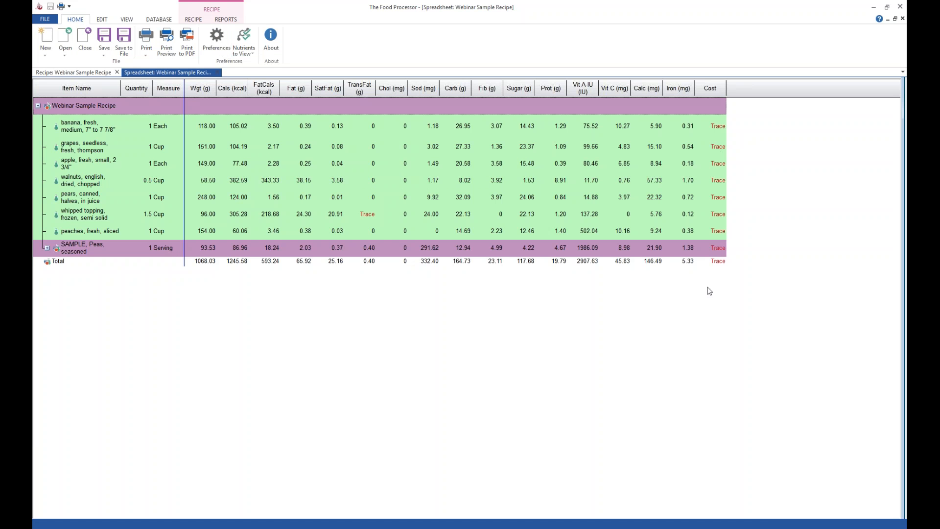
Set the No Data String in the General preferences back to "--"
{"action": "left_click", "coordinate": [215, 46]}
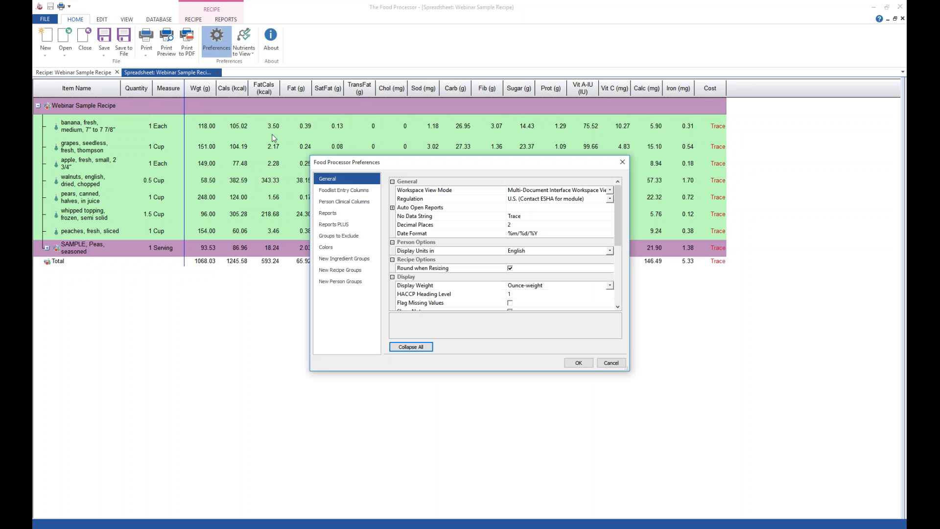
{"action": "left_click", "coordinate": [529, 217]}
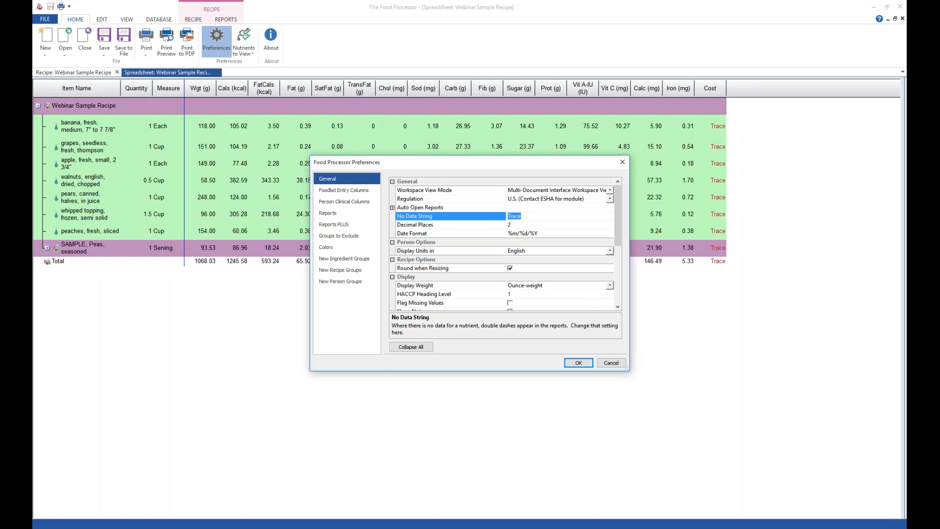
{"action": "type", "text": "--"}
{"action": "left_click", "coordinate": [569, 364]}
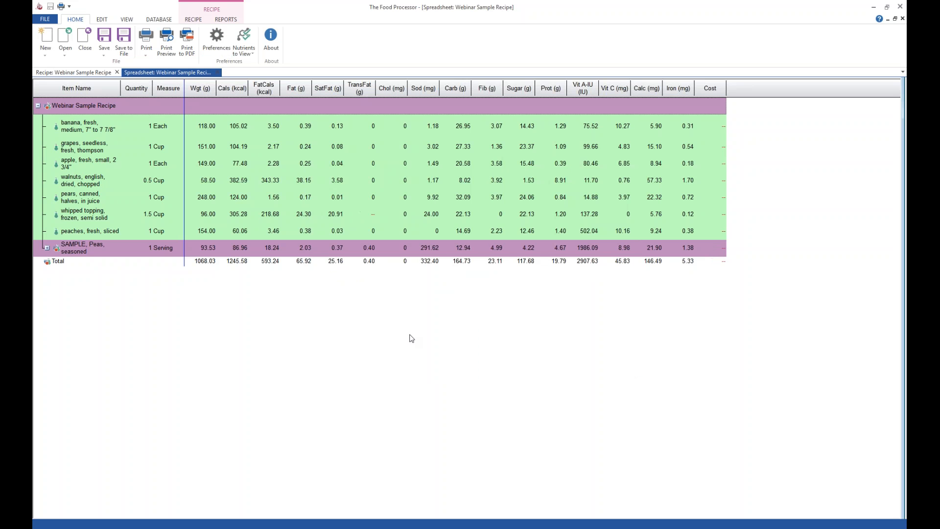
Sort the Spreadsheet report's ingredients by weight, followed by an alphabetical sort on item name
{"action": "left_click", "coordinate": [407, 162]}
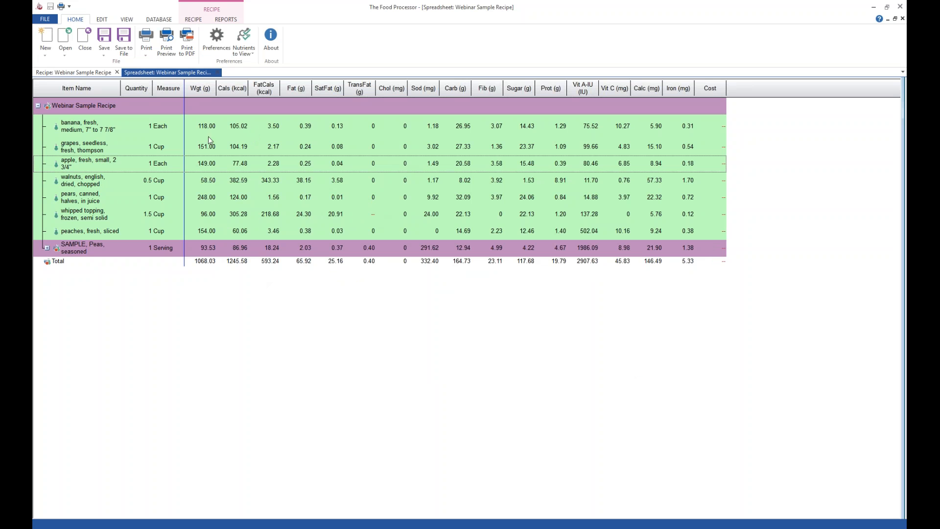
{"action": "left_click", "coordinate": [226, 19]}
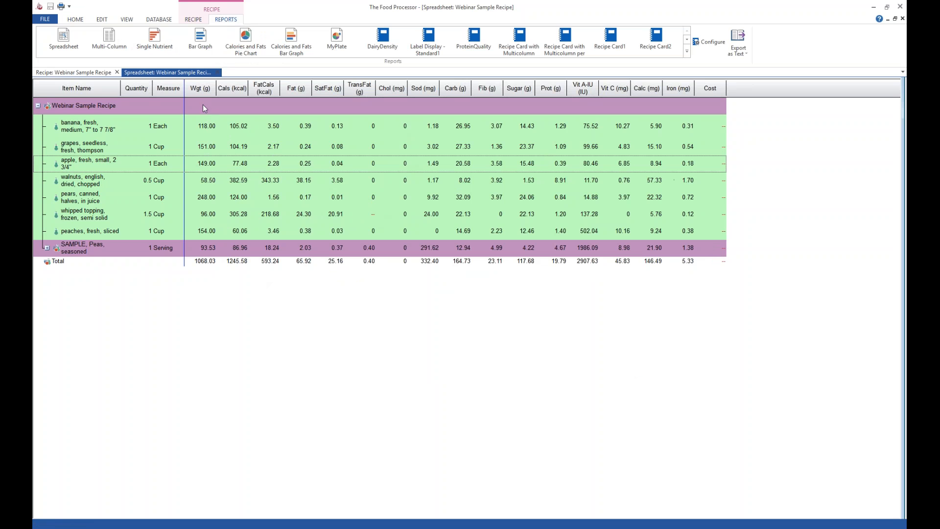
{"action": "left_click", "coordinate": [204, 90]}
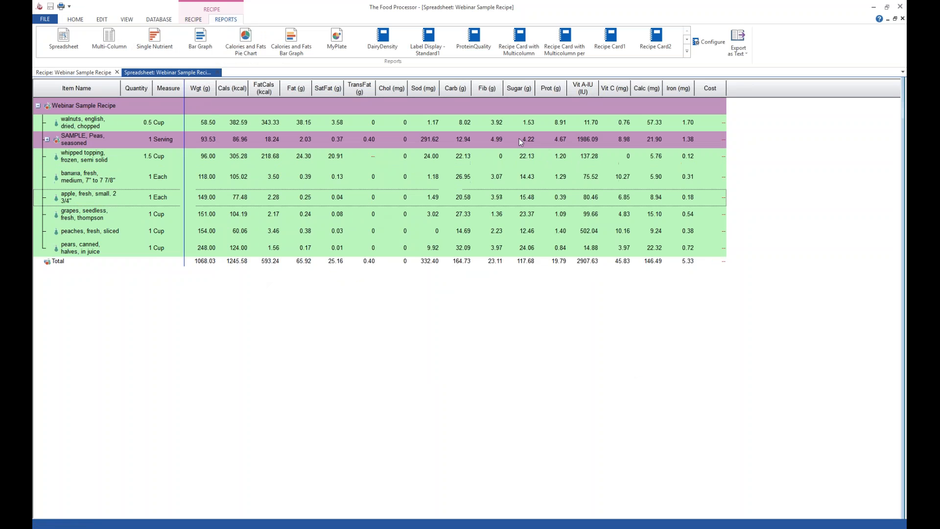
{"action": "left_click", "coordinate": [55, 90]}
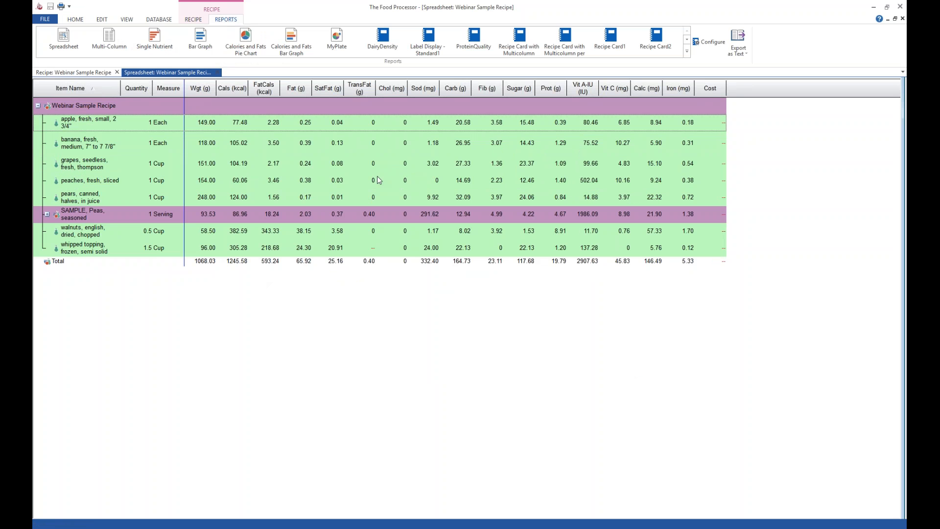
Switch the Spreadsheet report's nutrients to view to the us_label-mandatory set
{"action": "left_click", "coordinate": [75, 19]}
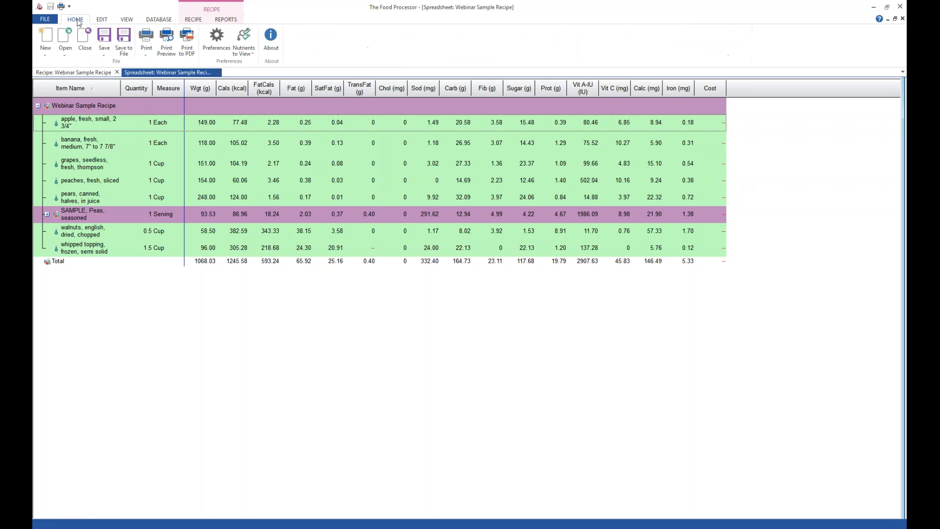
{"action": "left_click", "coordinate": [250, 53]}
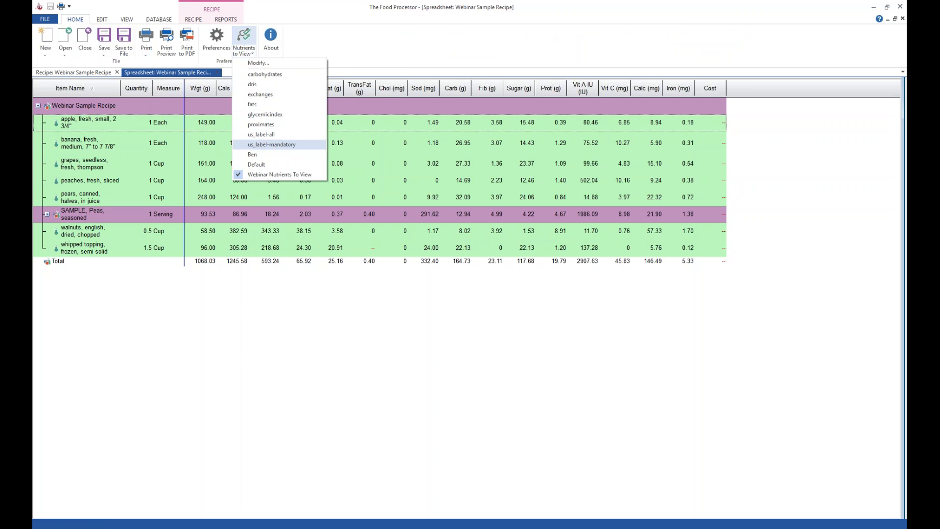
{"action": "left_click", "coordinate": [272, 144]}
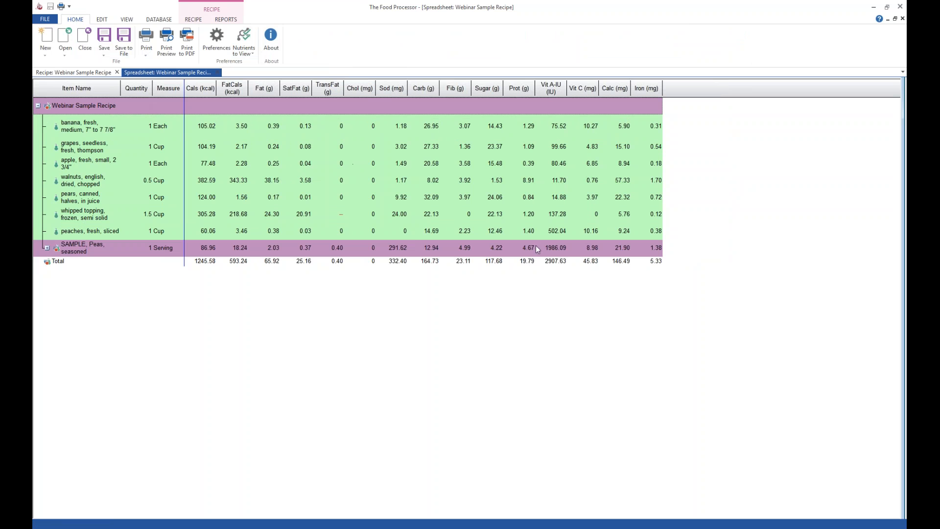
Edit the us_label-mandatory nutrient selection and add Soluble Fiber and Glucose to the selected nutrients
{"action": "left_click", "coordinate": [244, 45]}
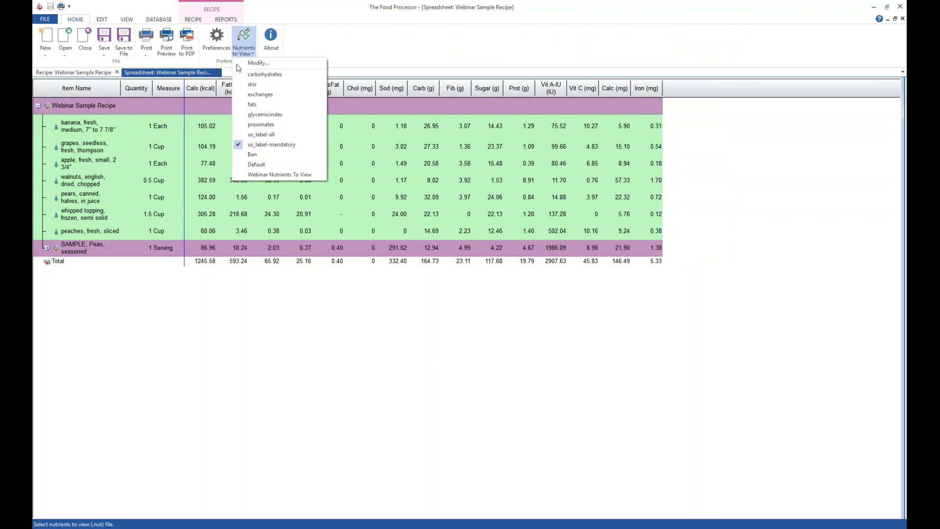
{"action": "left_click", "coordinate": [264, 63]}
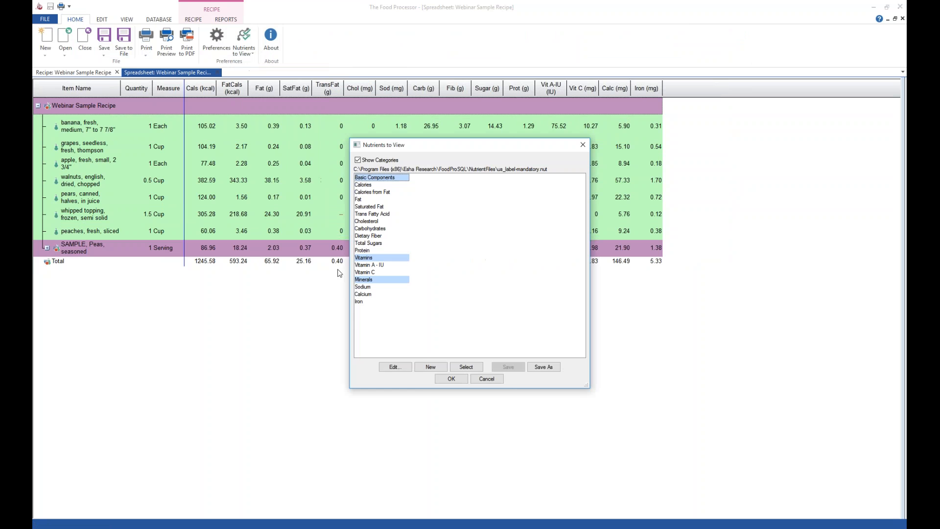
{"action": "left_click", "coordinate": [394, 368]}
{"action": "mouse_move", "coordinate": [369, 357]}
{"action": "left_mouse_down"}
{"action": "mouse_move", "coordinate": [473, 359]}
{"action": "mouse_move", "coordinate": [360, 348]}
{"action": "left_mouse_up"}
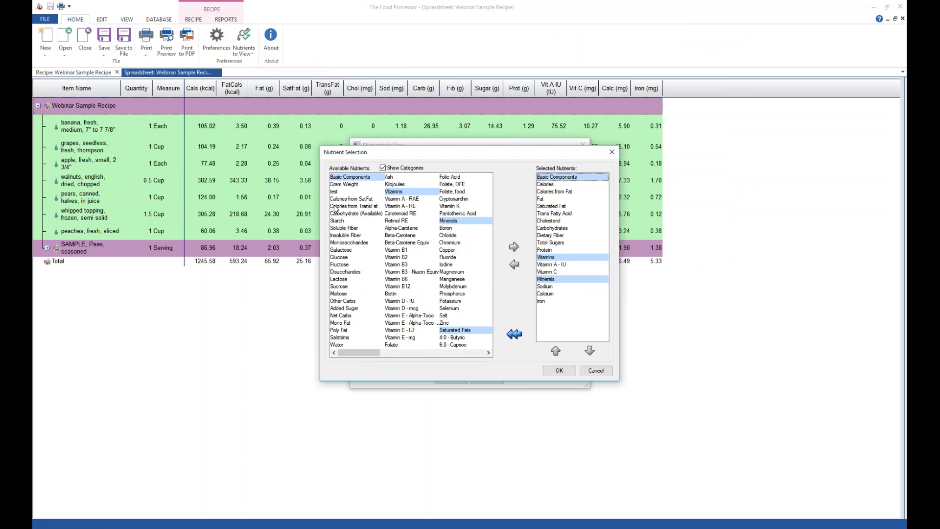
{"action": "left_click", "coordinate": [349, 229]}
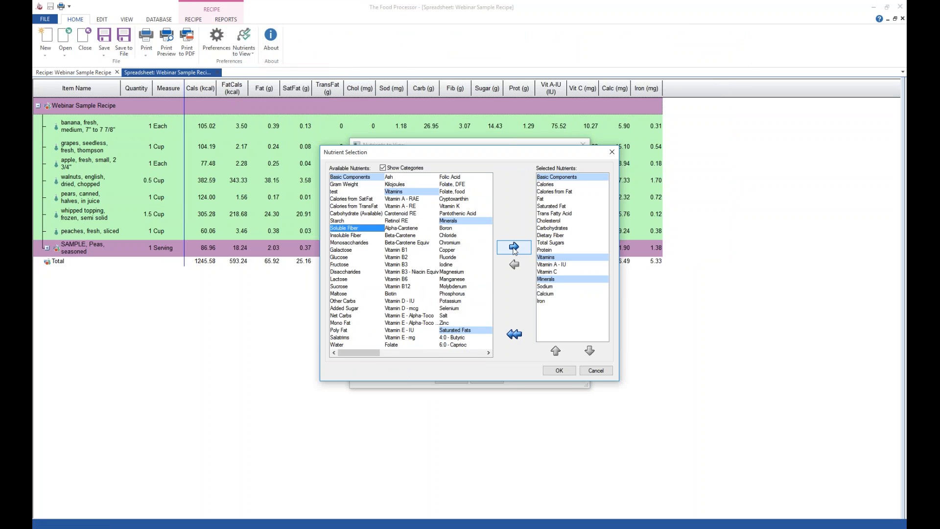
{"action": "left_click", "coordinate": [513, 247]}
{"action": "left_click", "coordinate": [343, 250]}
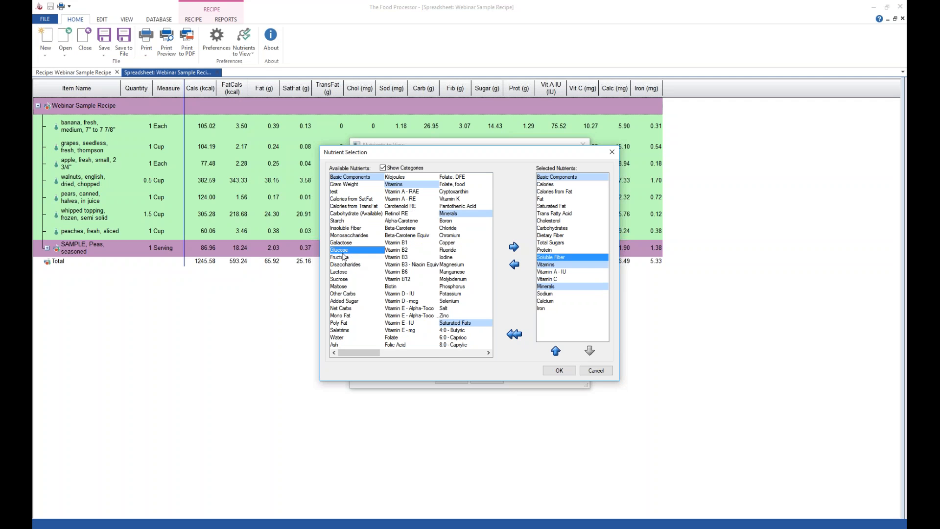
{"action": "double_click", "coordinate": [344, 251]}
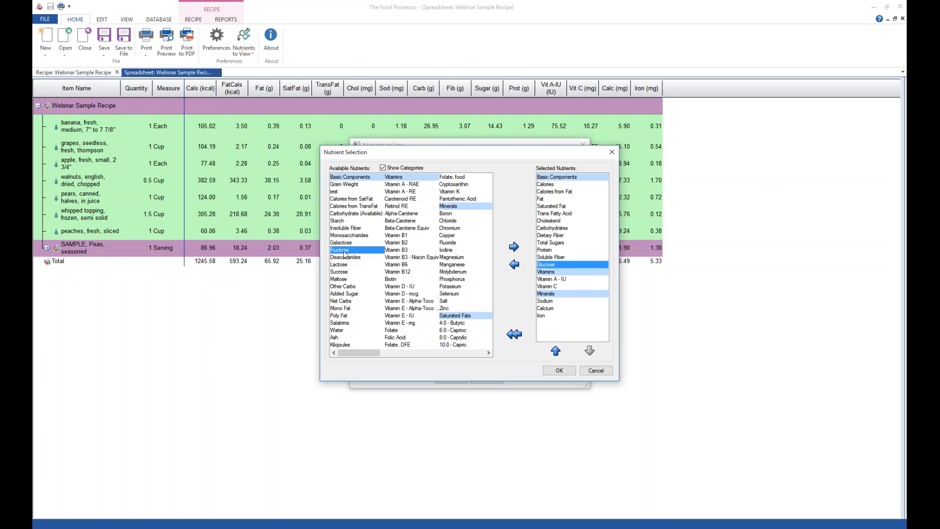
Remove Iron, Calcium and Sodium from the selected nutrients and accept the edited selection
{"action": "left_click", "coordinate": [557, 228]}
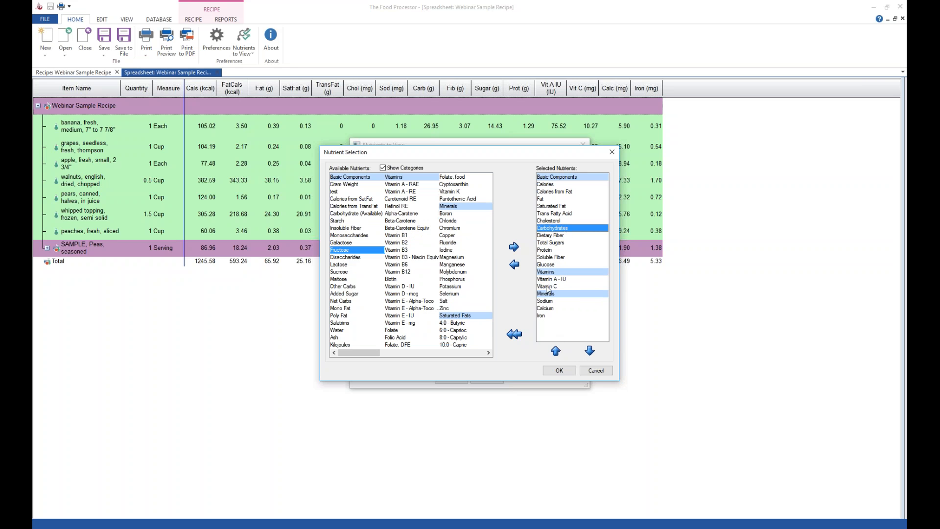
{"action": "left_click", "coordinate": [542, 315]}
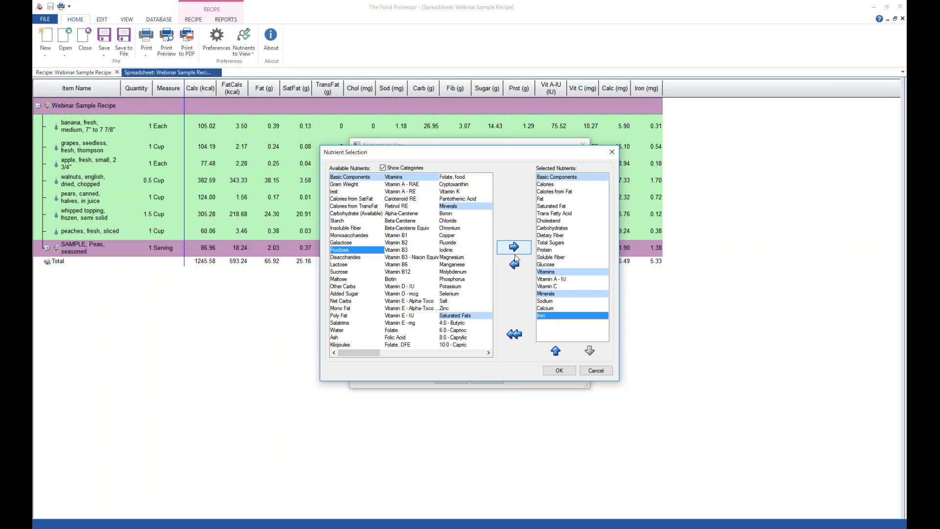
{"action": "left_click", "coordinate": [512, 263]}
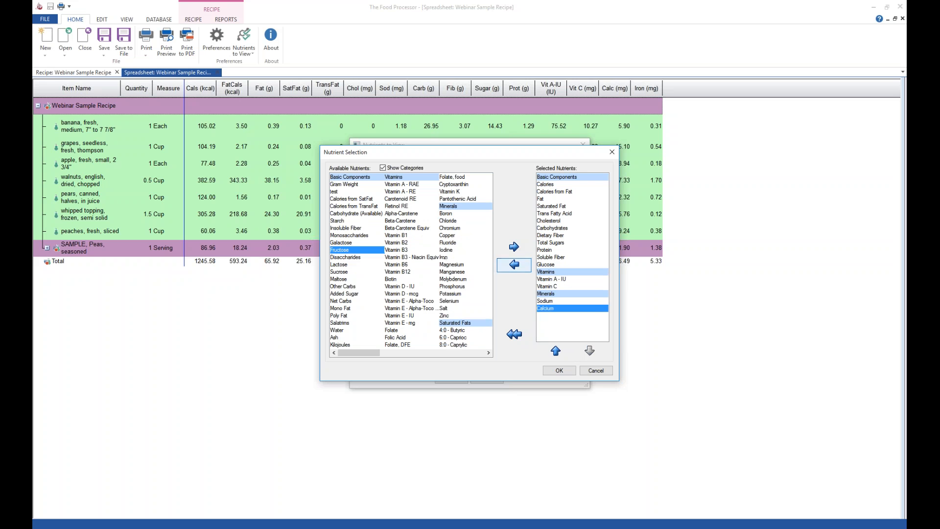
{"action": "left_click", "coordinate": [512, 264]}
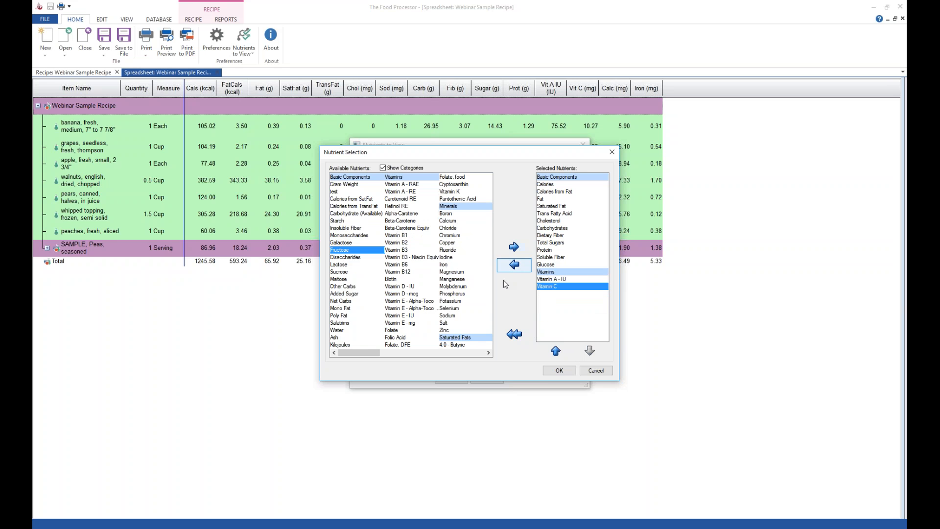
{"action": "left_click", "coordinate": [559, 371]}
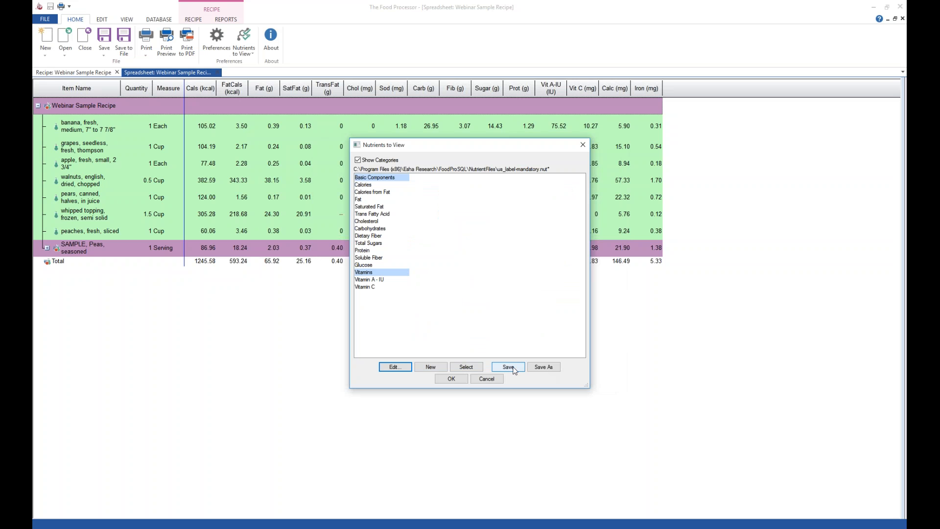
Save the edited nutrient selection as a new nutrient file named Test and apply it to the report
{"action": "left_click", "coordinate": [549, 368]}
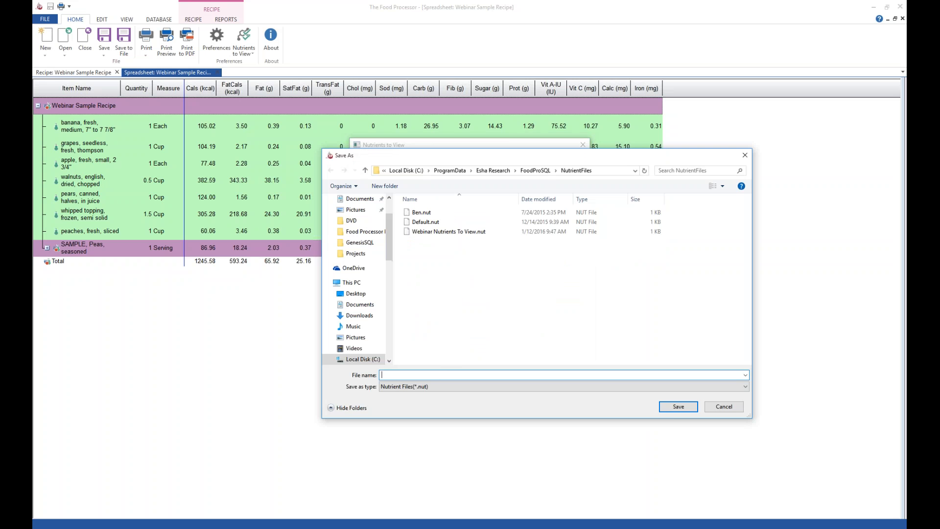
{"action": "type", "text": "Test"}
{"action": "left_click", "coordinate": [678, 407]}
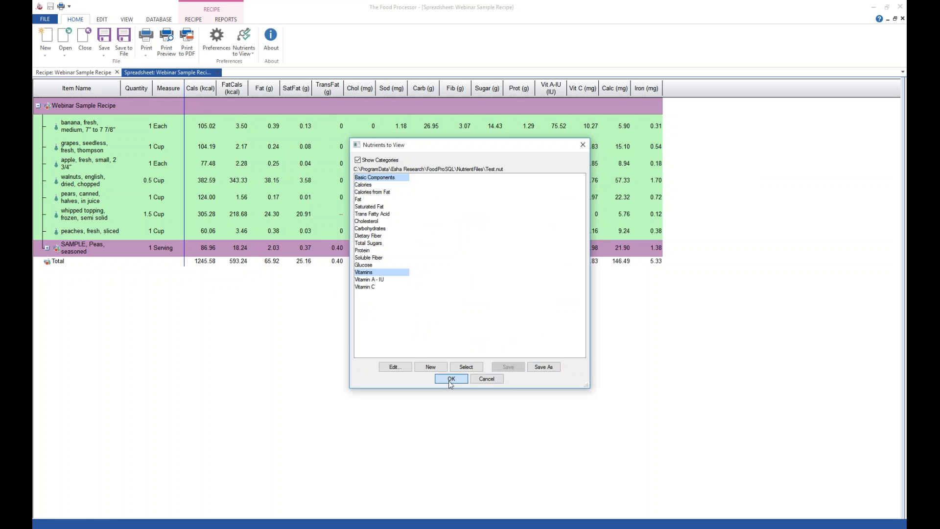
{"action": "left_click", "coordinate": [450, 380]}
Check the available nutrient view sets for the saved Test entry, then return to the Spreadsheet report
{"action": "left_click", "coordinate": [248, 53]}
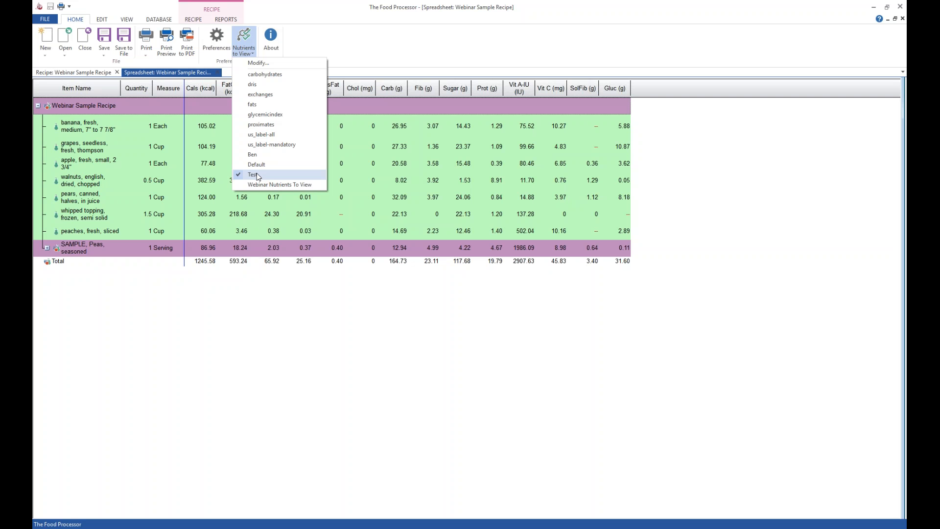
{"action": "left_click", "coordinate": [351, 415]}
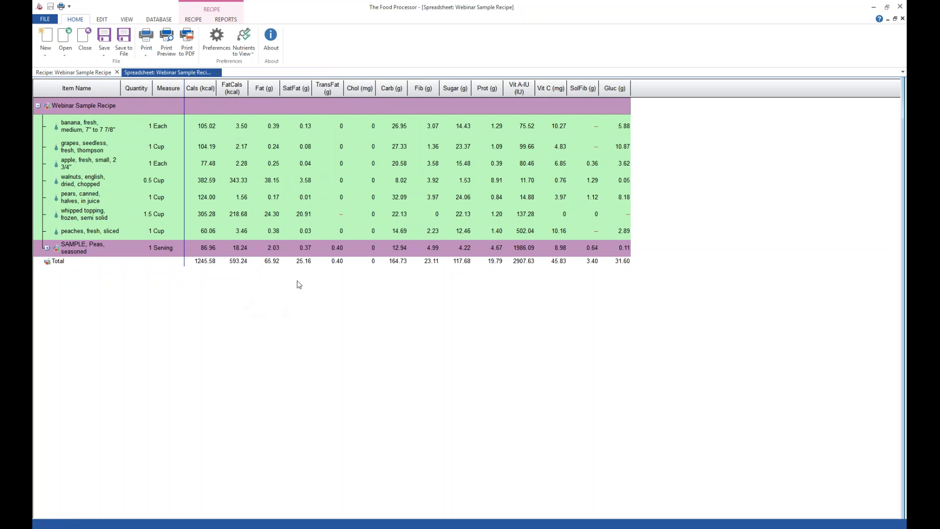
{"action": "left_click", "coordinate": [308, 234]}
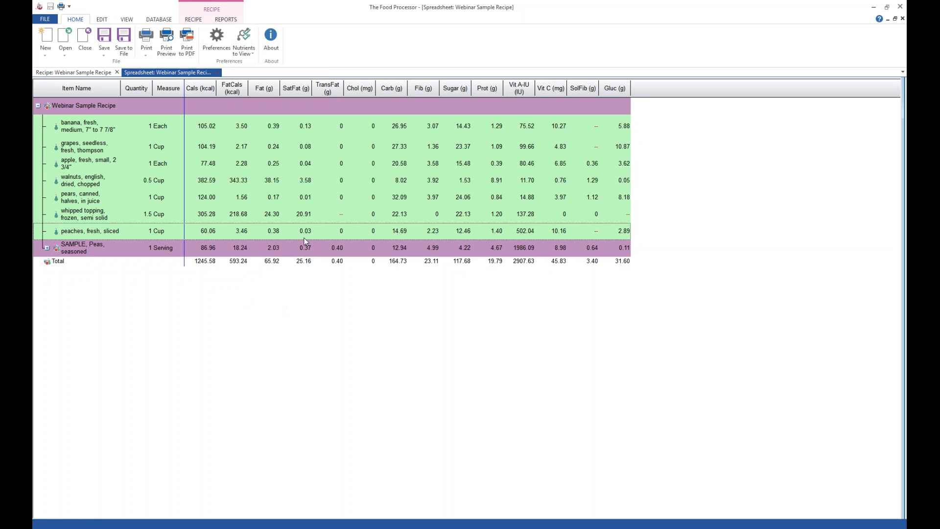
Set the Decimal Places in the General preferences to 1
{"action": "left_click", "coordinate": [213, 49]}
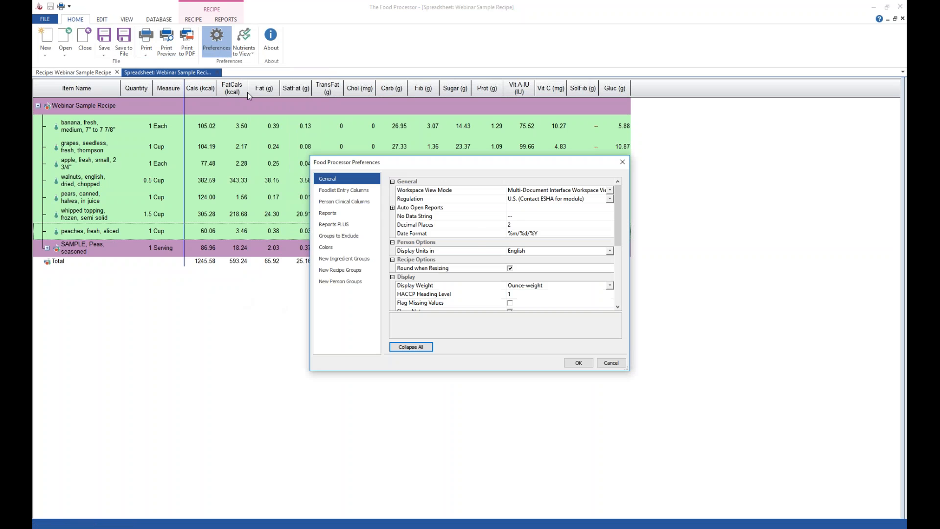
{"action": "left_click", "coordinate": [526, 225]}
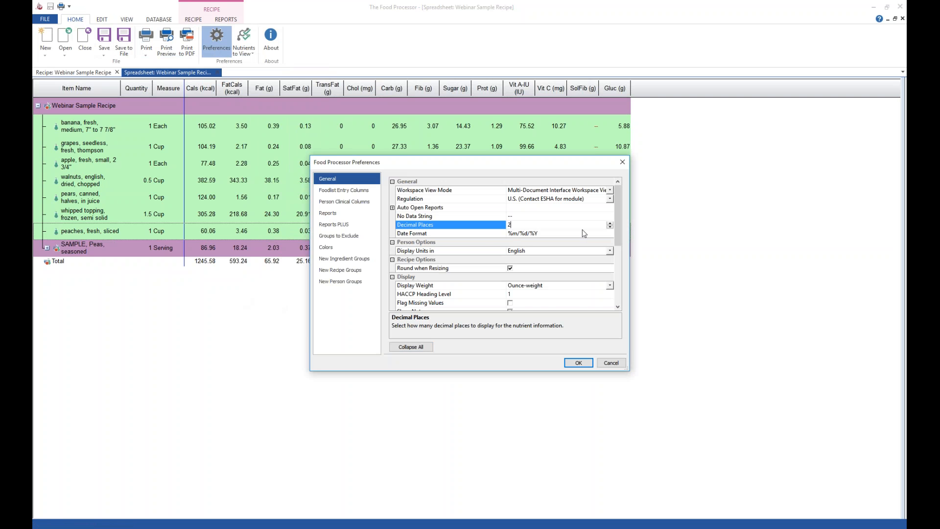
{"action": "left_click", "coordinate": [610, 226]}
{"action": "left_click", "coordinate": [576, 363]}
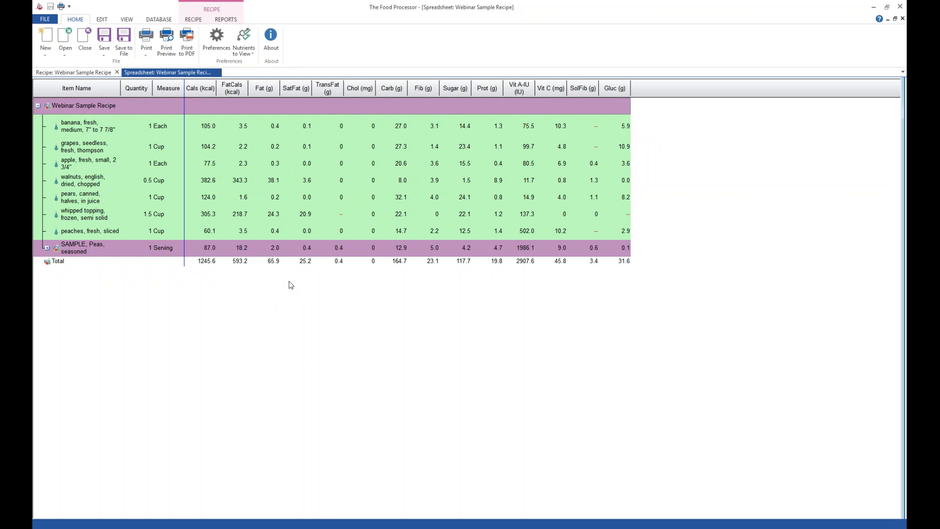
Return to the Webinar Sample Recipe's ingredient list and sort it by calories from highest to lowest
{"action": "left_click", "coordinate": [76, 72]}
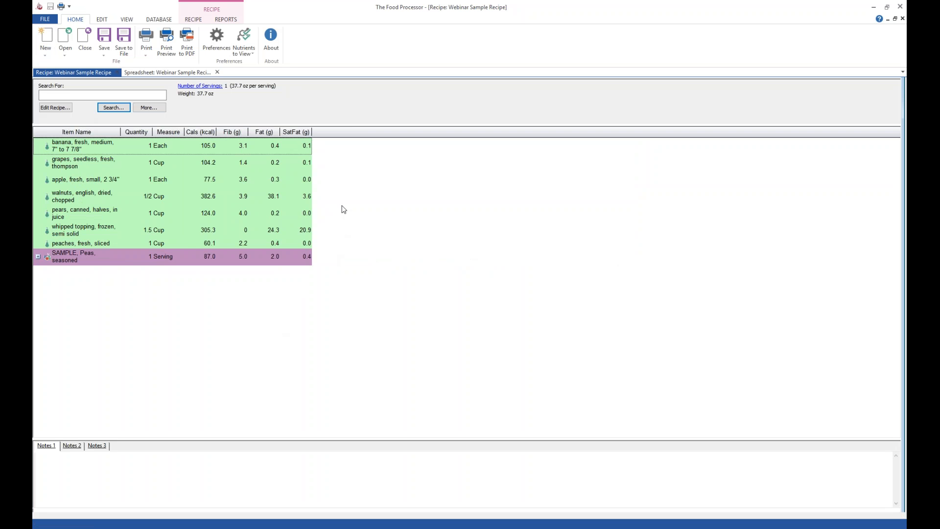
{"action": "left_click", "coordinate": [199, 132]}
{"action": "left_click", "coordinate": [196, 132]}
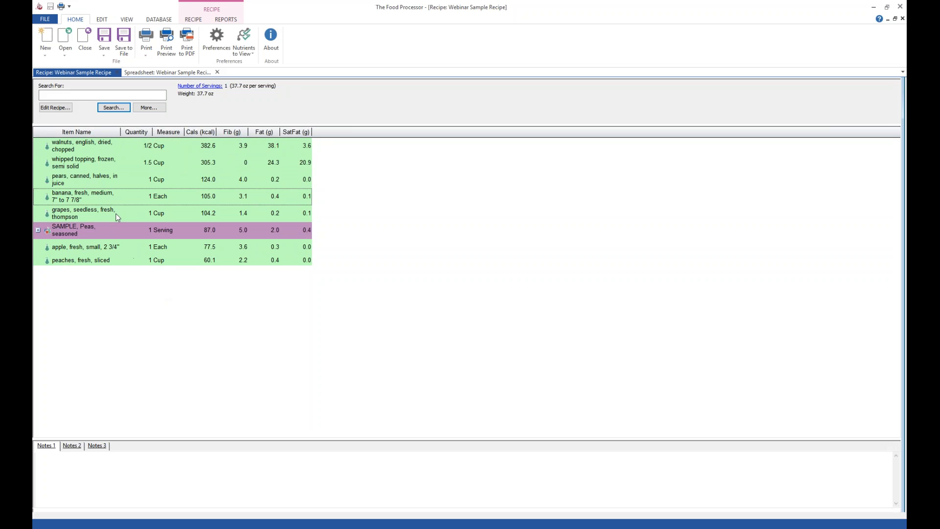
Review the Foodlist Entry Columns settings for the recipe's primary and nutrient display columns, then close the preferences
{"action": "right_click", "coordinate": [146, 277]}
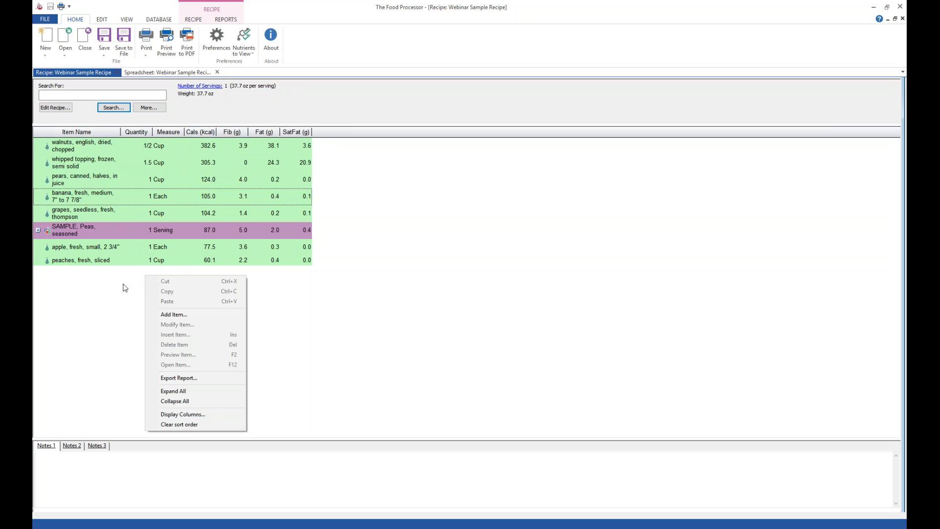
{"action": "right_click", "coordinate": [92, 204]}
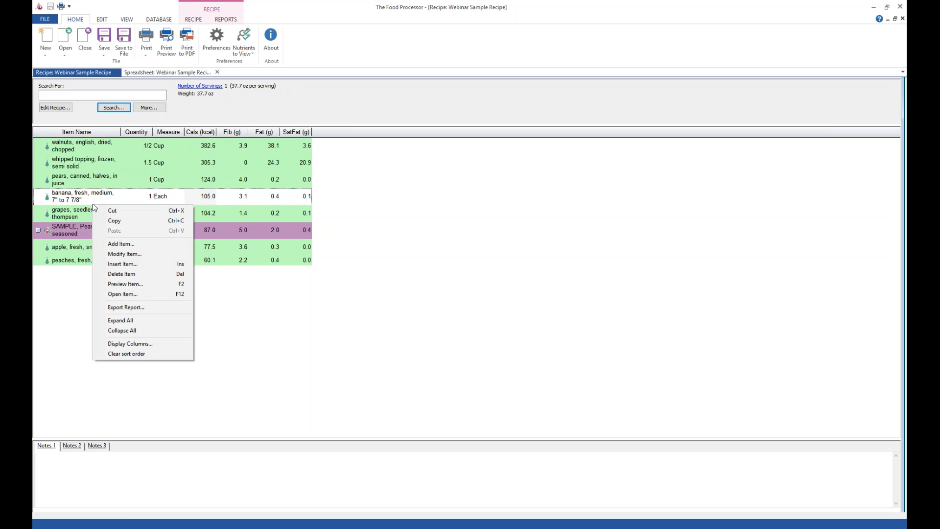
{"action": "left_click", "coordinate": [131, 345]}
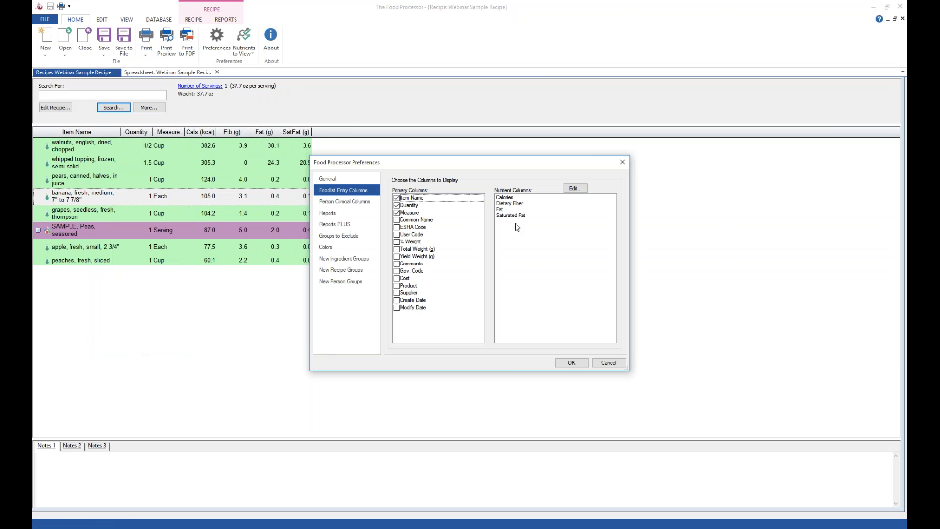
{"action": "left_click", "coordinate": [571, 362]}
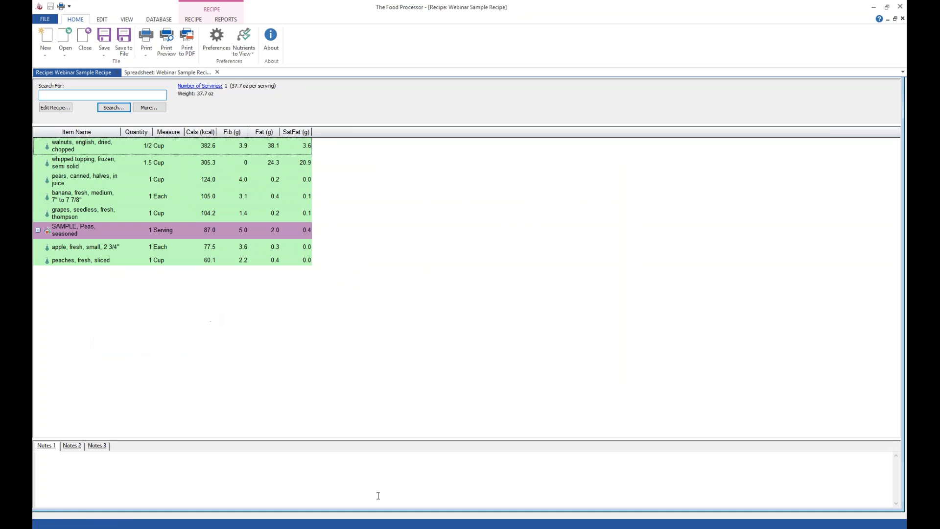
{"action": "mouse_move", "coordinate": [353, 500]}
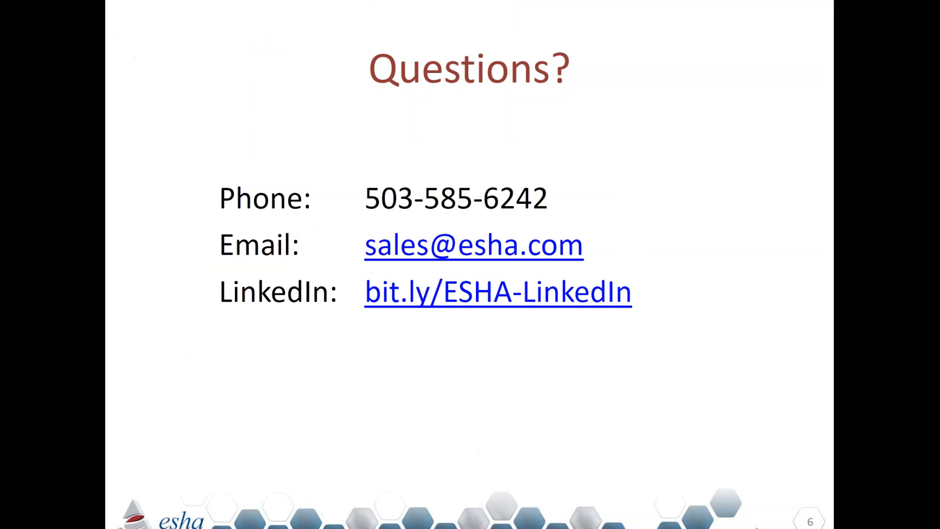